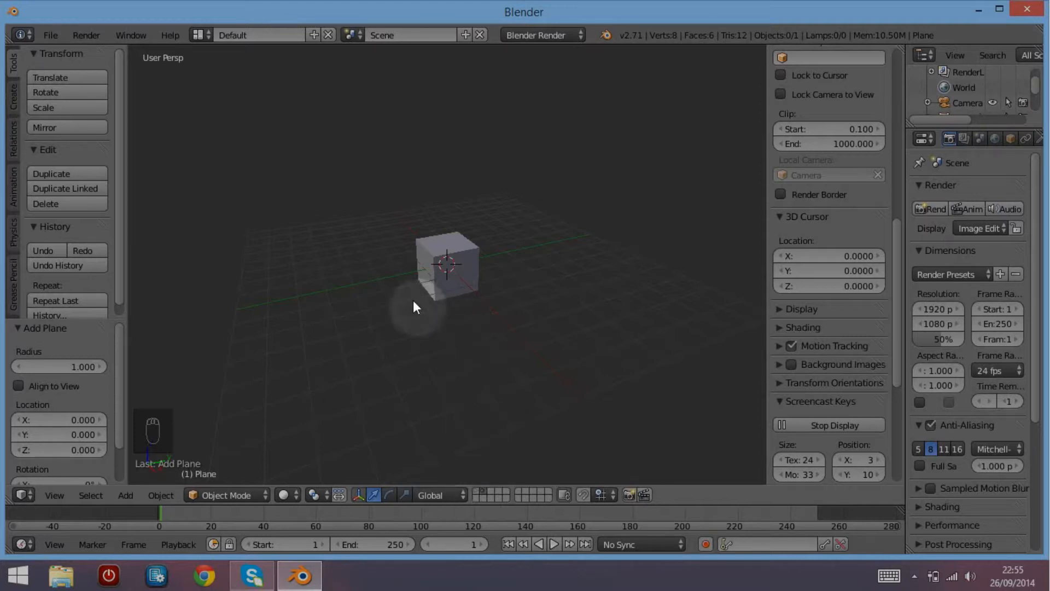
scroll(457, 324, up, 3)
middle_drag(369, 345, 320, 345)
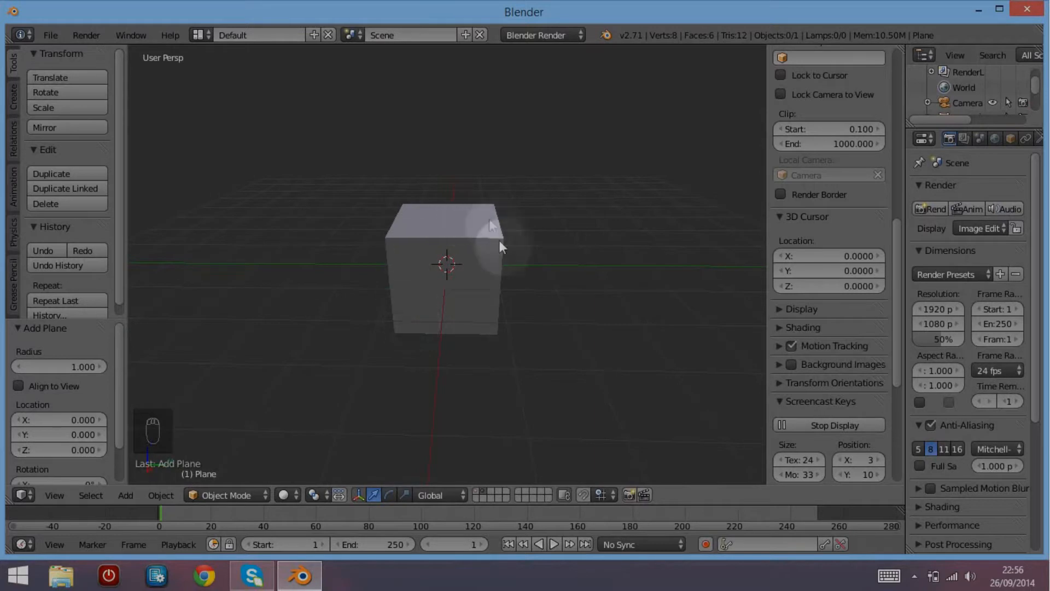
middle_drag(491, 302, 428, 380)
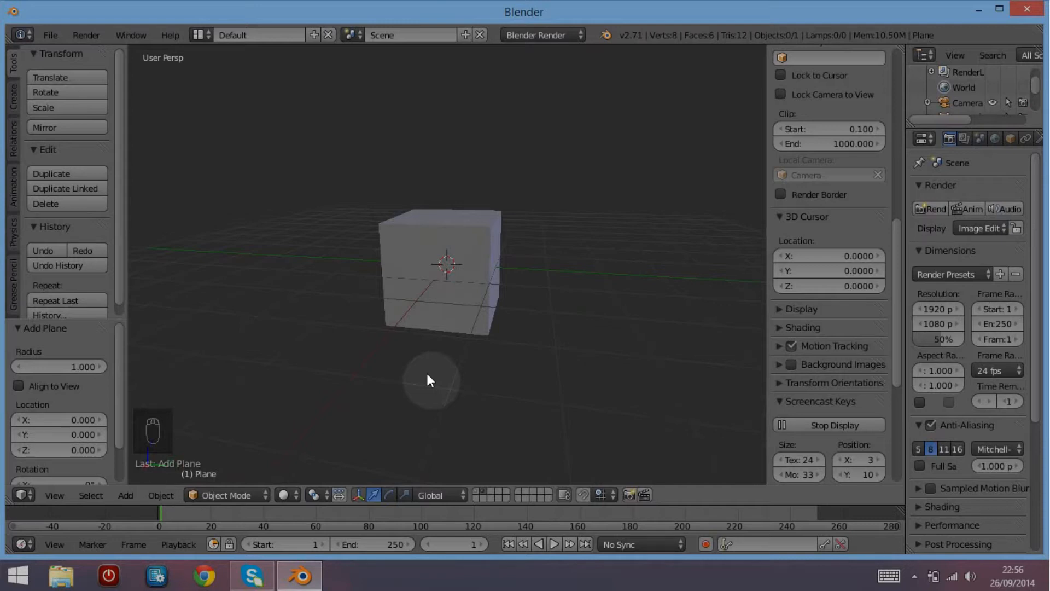
middle_drag(475, 264, 449, 300)
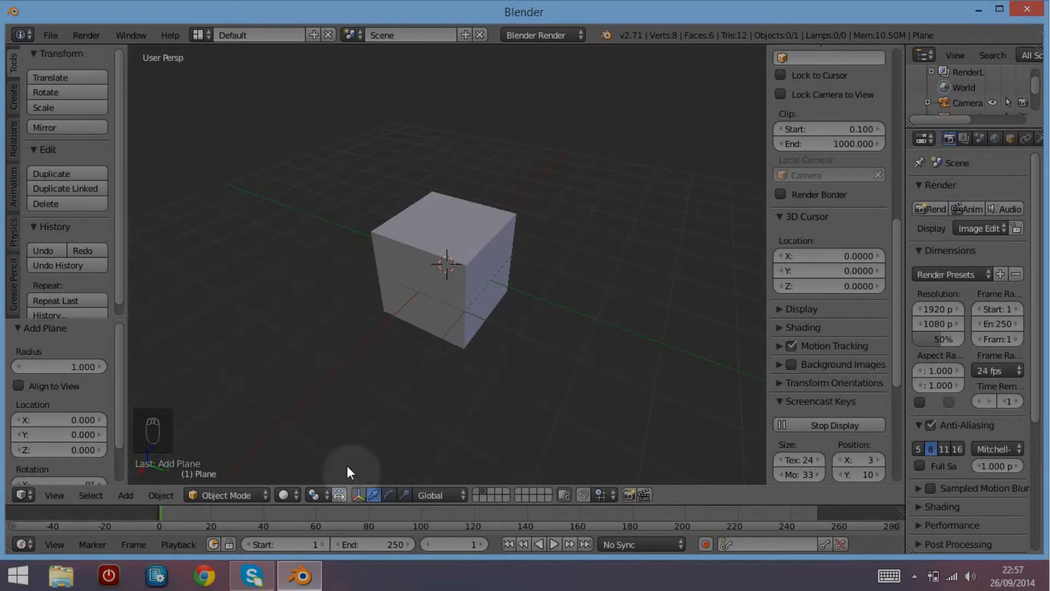
Show the first layer containing the plane, and split the 3D view vertically with a UV/Image Editor beside it.
click(476, 492)
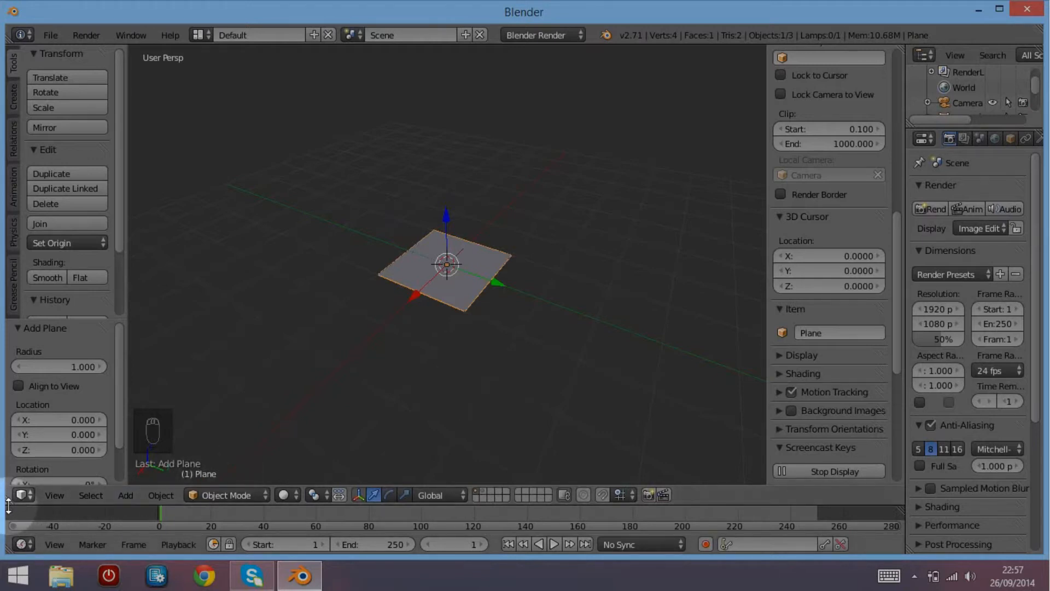
drag(5, 500, 433, 499)
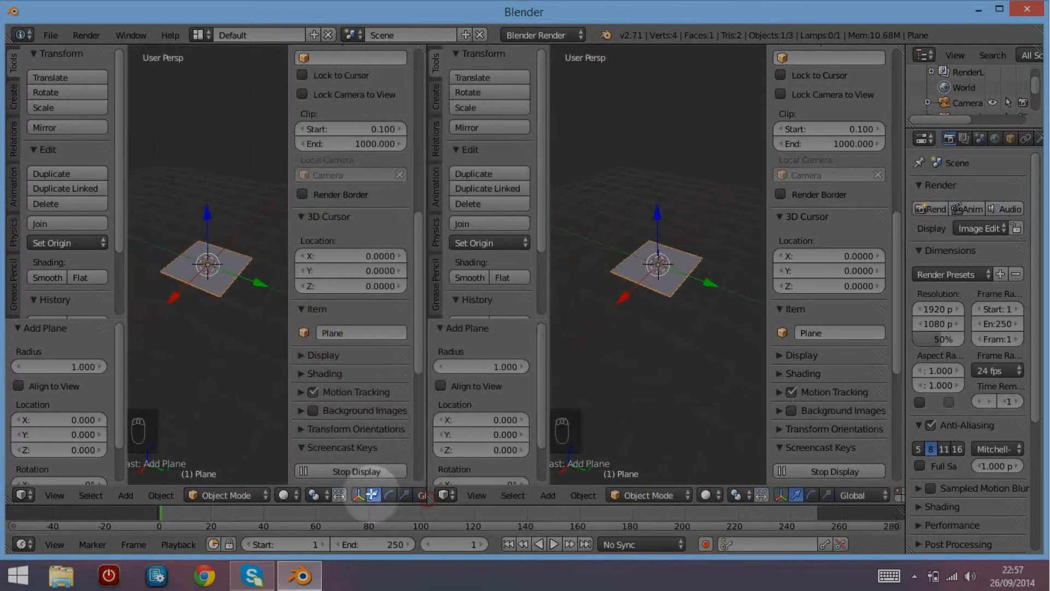
click(24, 493)
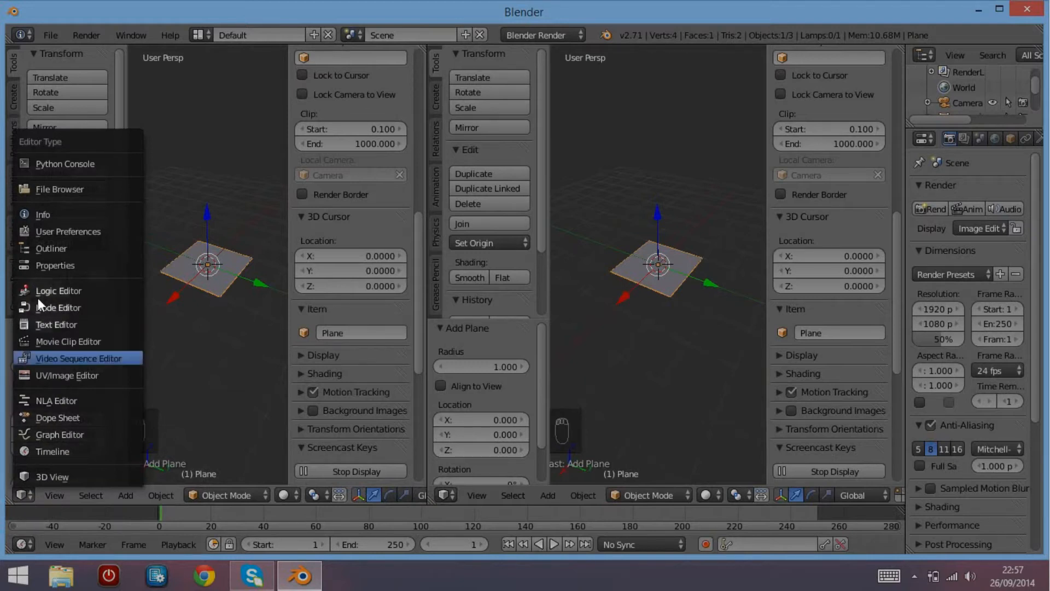
click(31, 374)
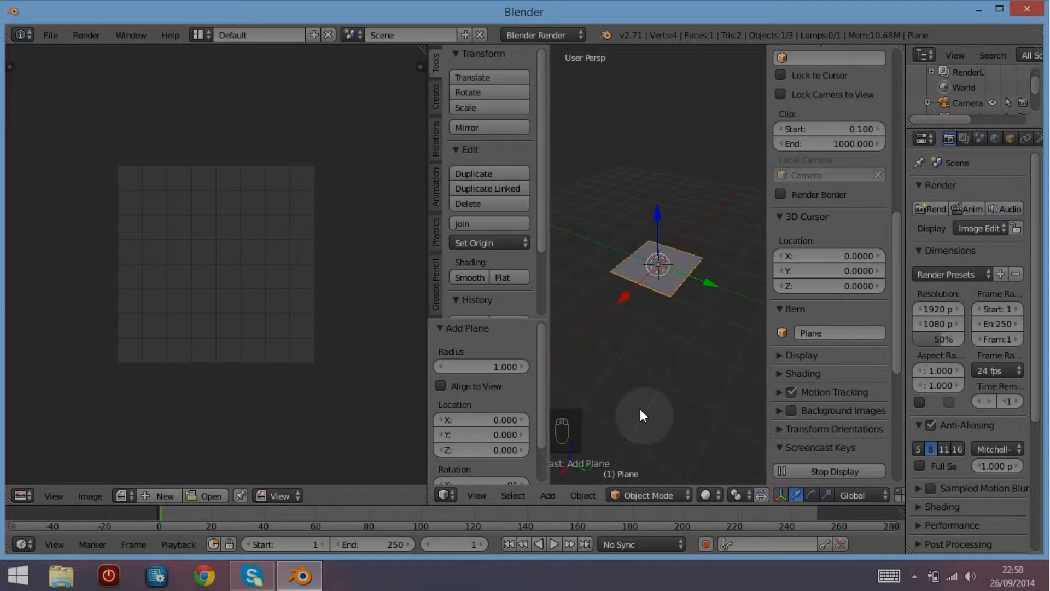
click(636, 497)
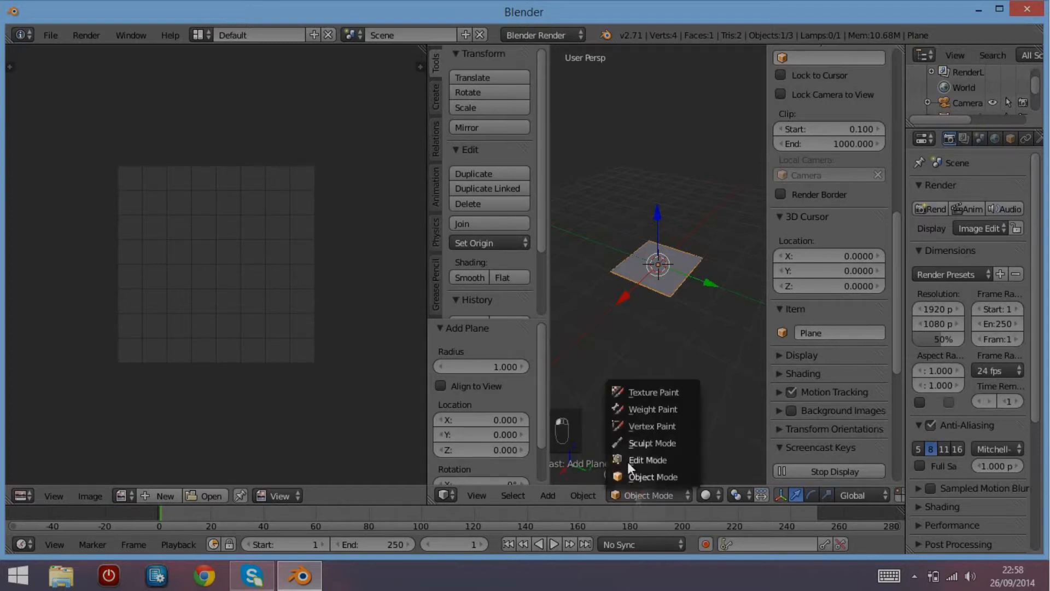
click(616, 393)
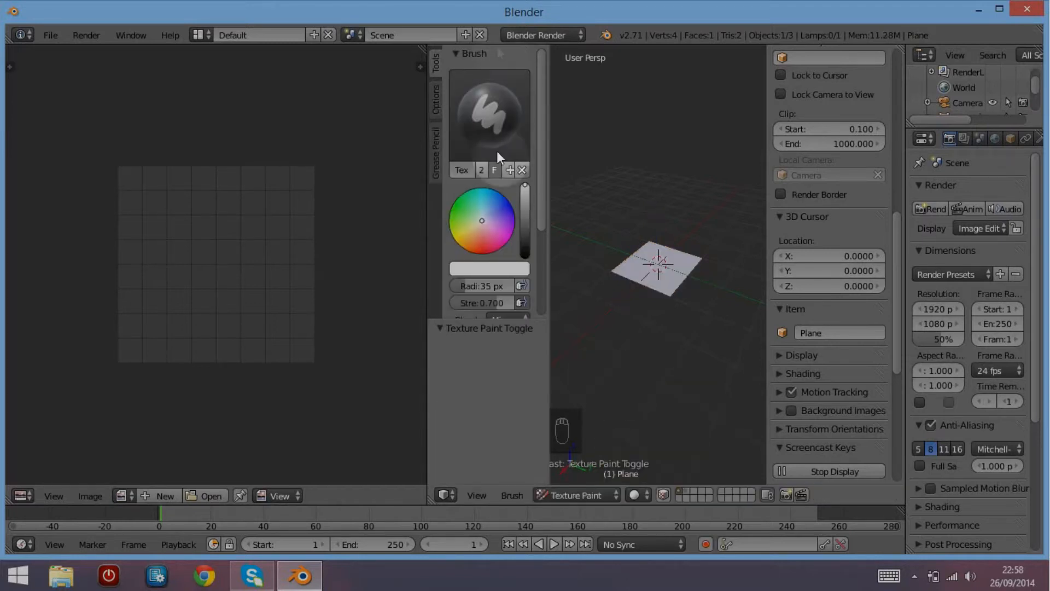
scroll(501, 182, down, 3)
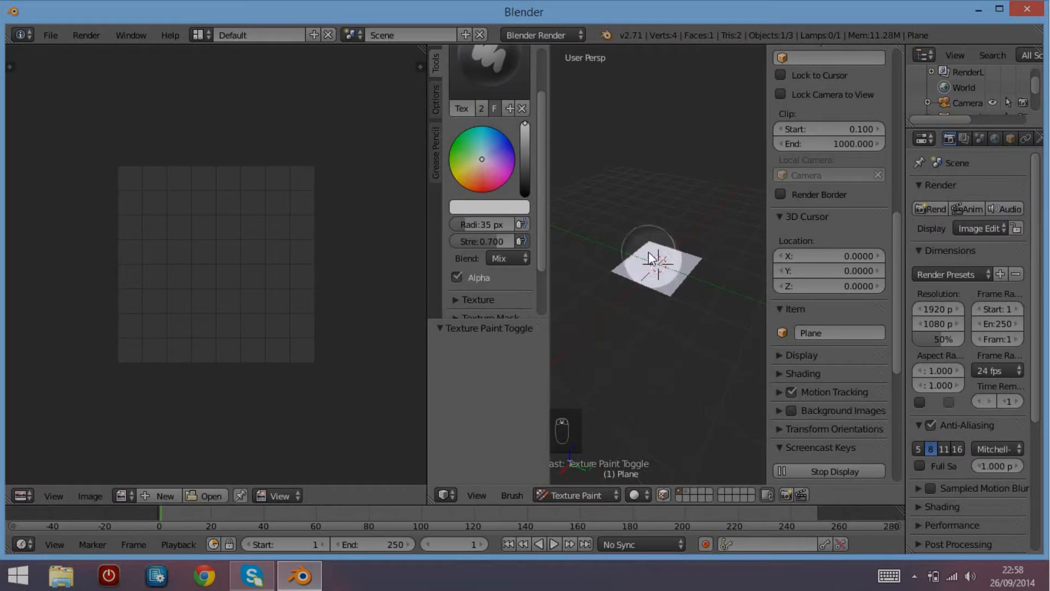
click(576, 495)
click(587, 480)
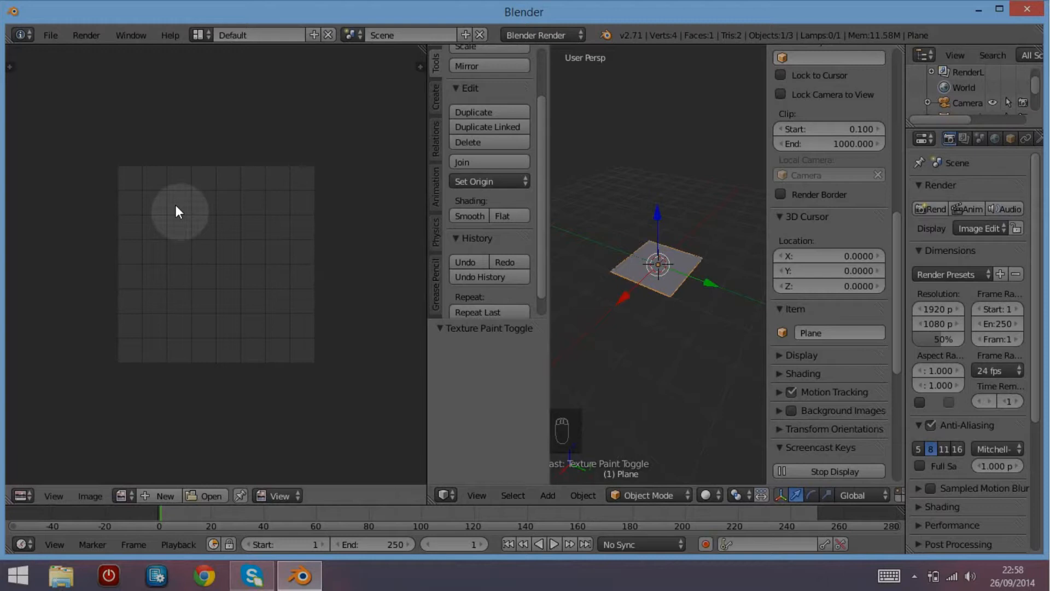
Create a new 1024 by 1024 px image with the Color Grid generated type in the UV/Image Editor.
click(156, 493)
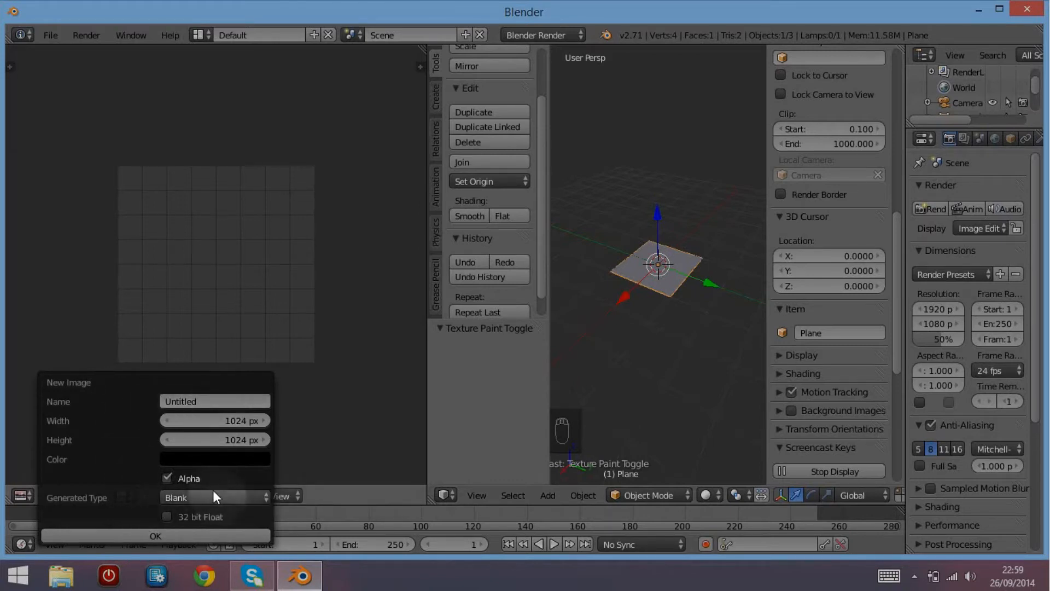
click(198, 497)
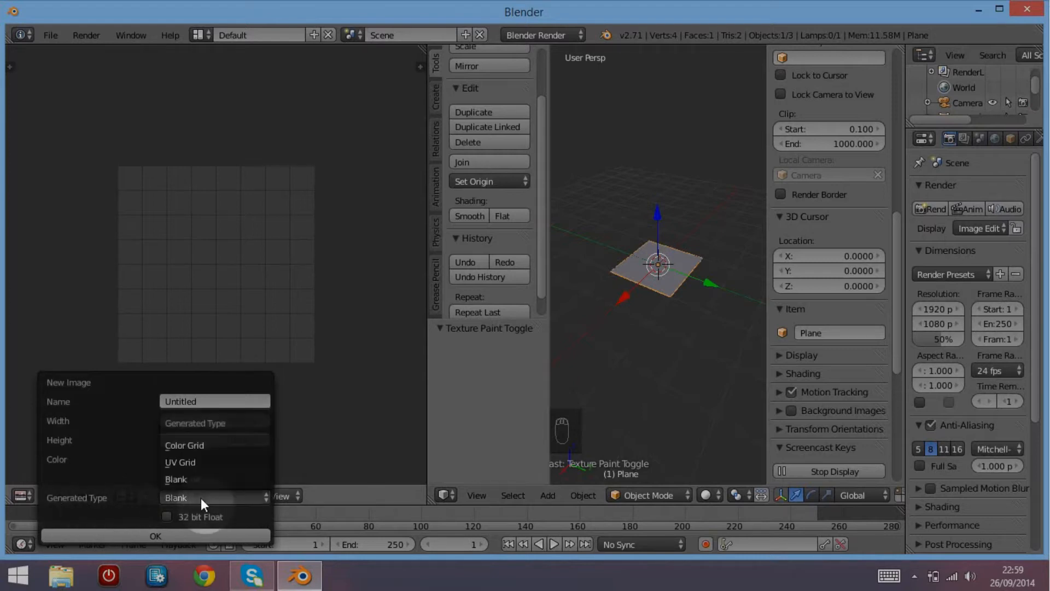
click(194, 445)
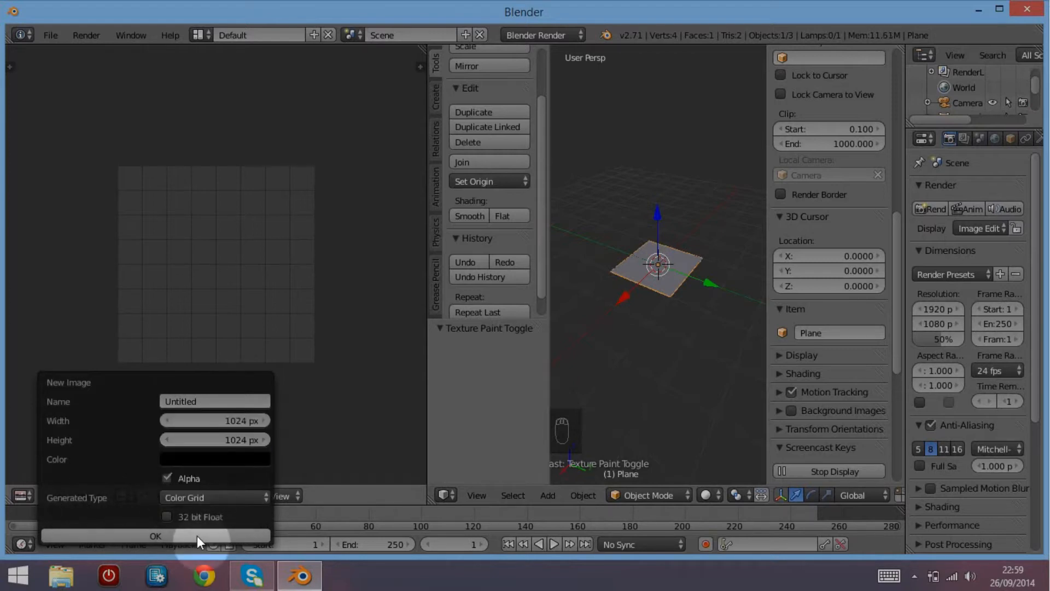
click(197, 536)
scroll(235, 344, down, 5)
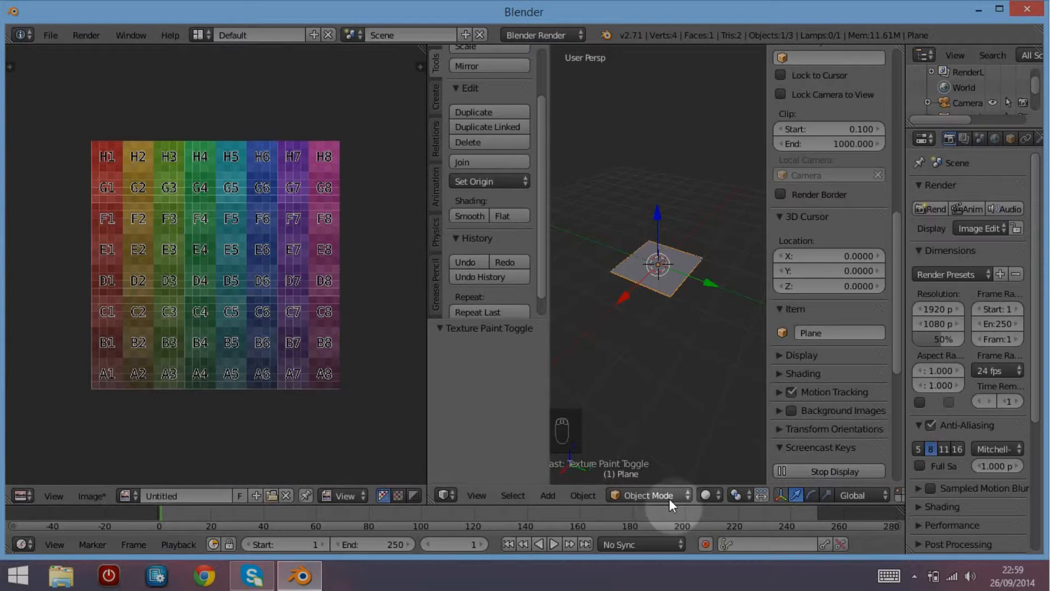
Hide the 3D view's properties region and narrow the Outliner and Properties editors to widen the 3D view.
key(n)
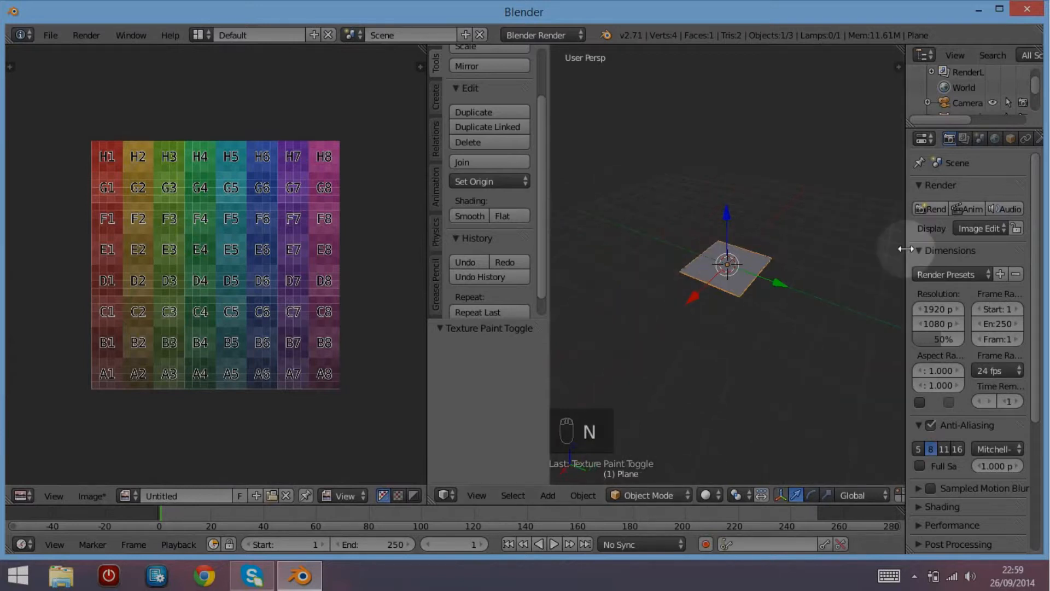
drag(921, 251, 1021, 266)
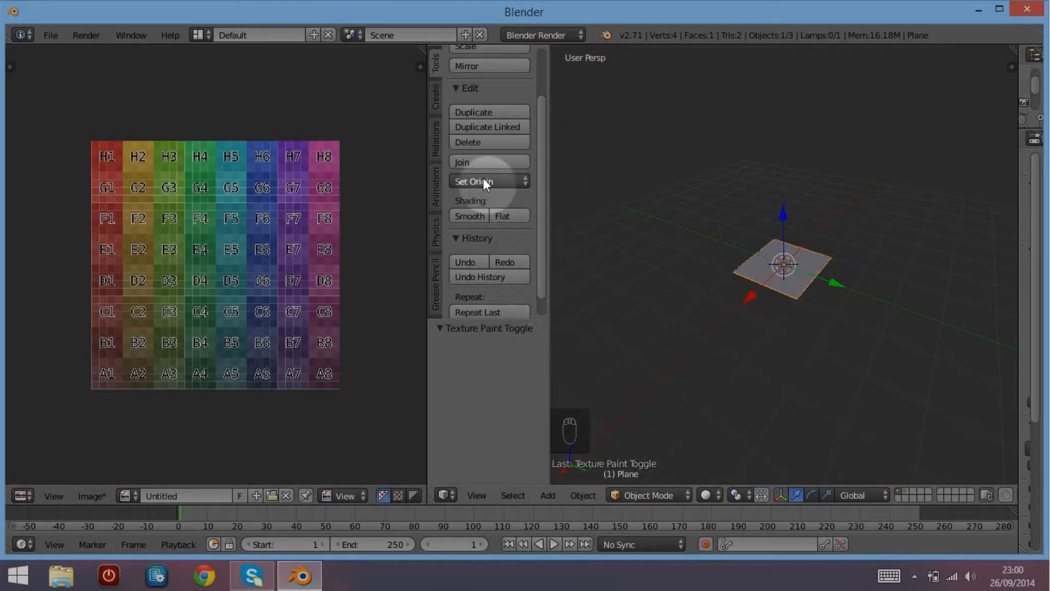
Put the plane into Edit Mode and UV unwrap it with the standard Unwrap method.
scroll(485, 186, down, 2)
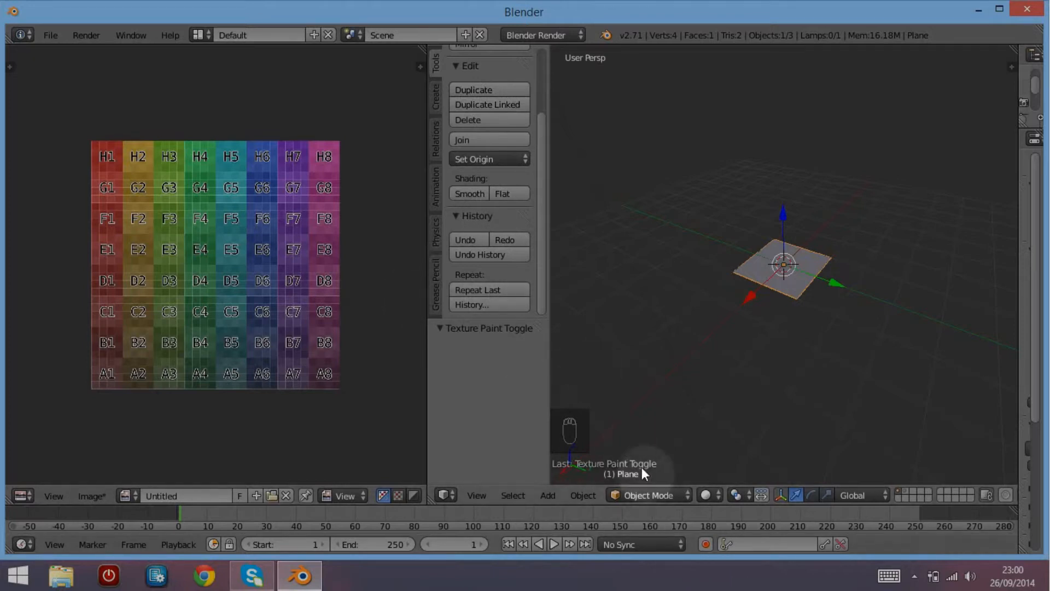
click(652, 495)
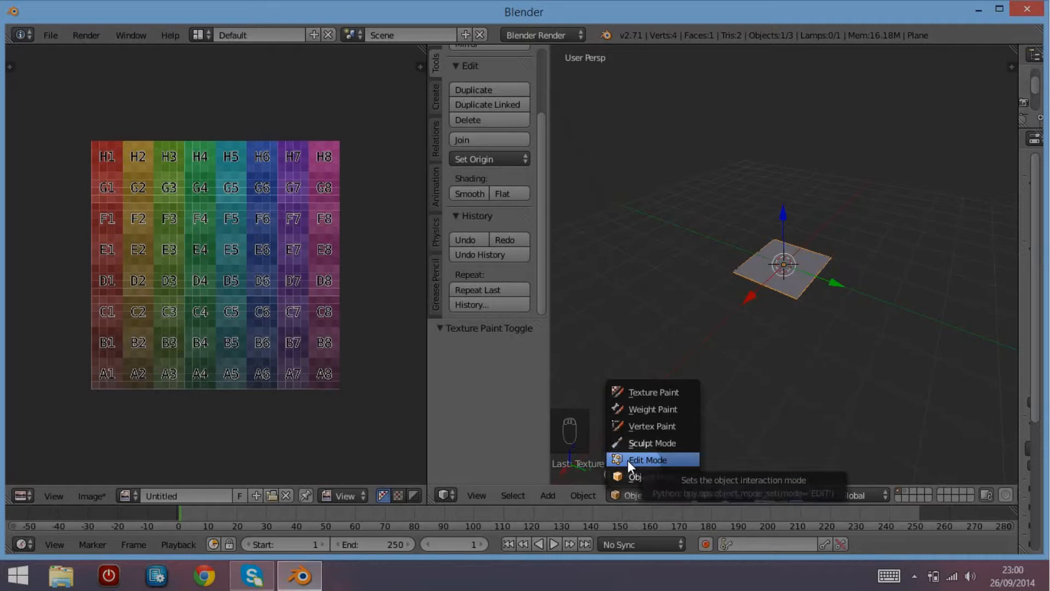
click(628, 460)
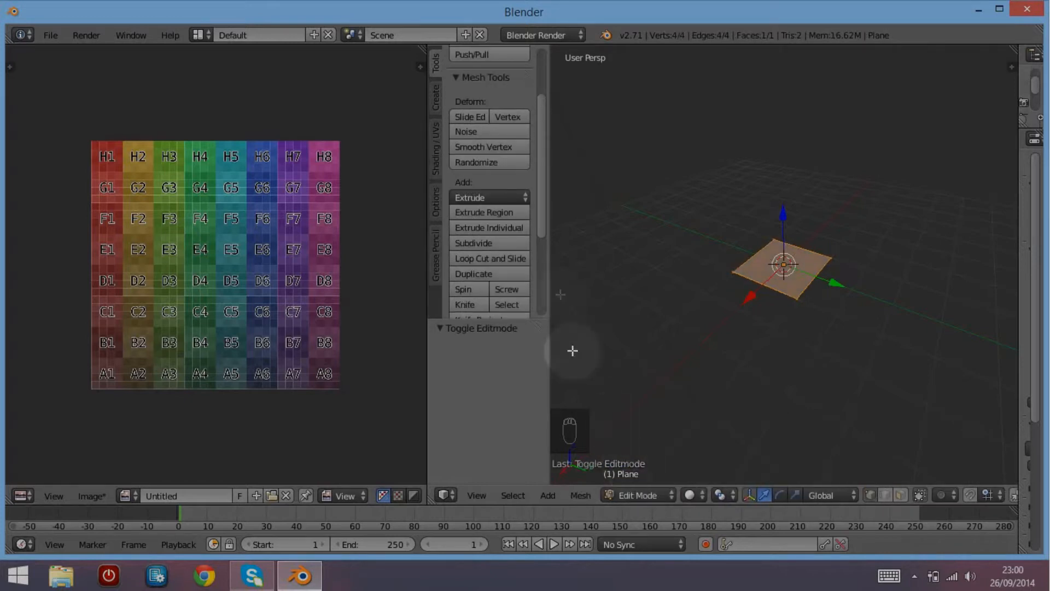
click(435, 166)
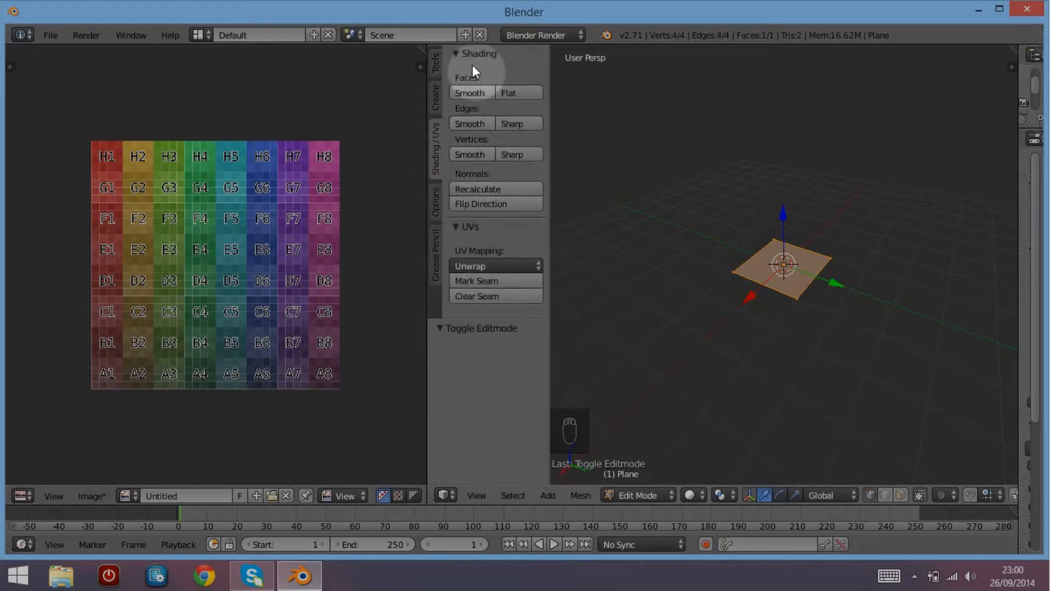
click(456, 54)
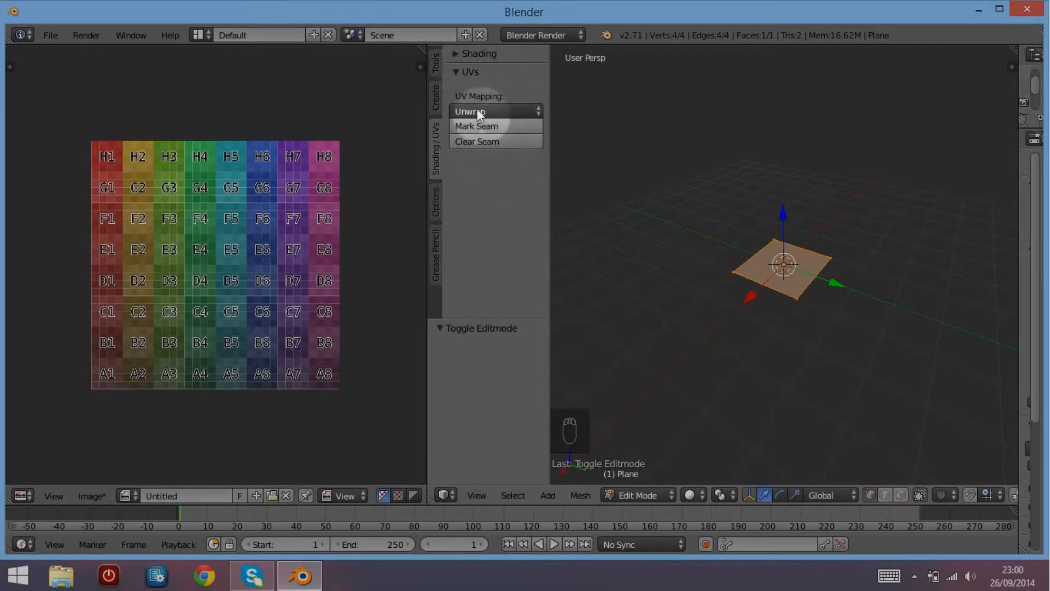
click(507, 111)
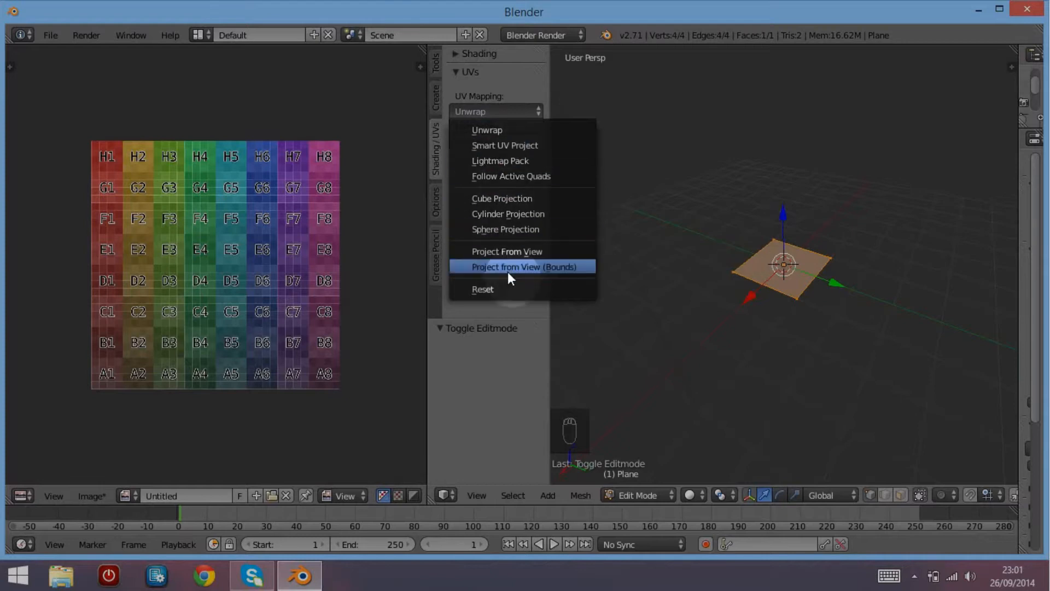
click(501, 133)
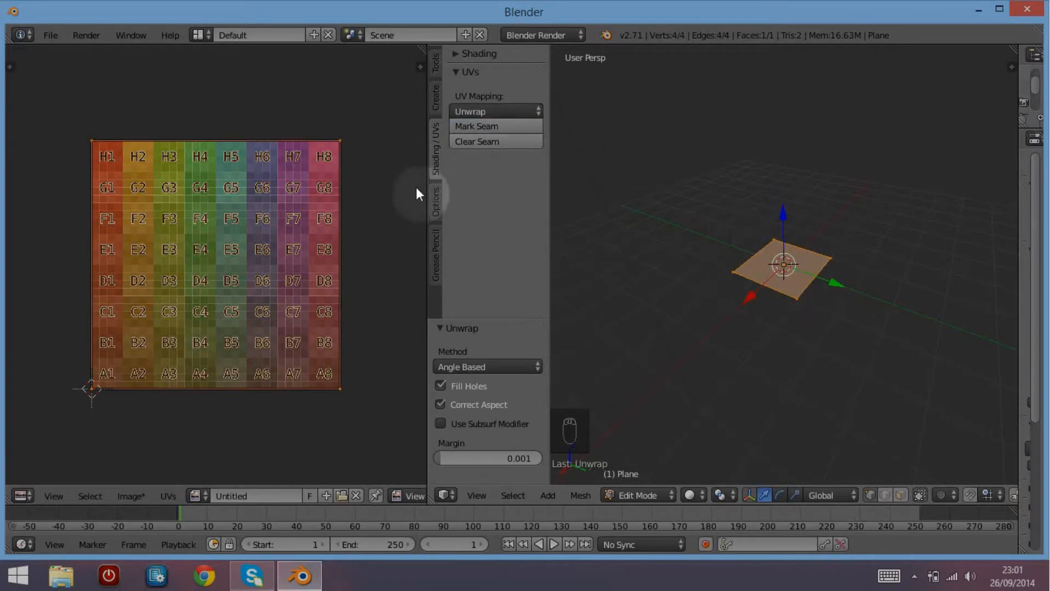
Set the 3D view's shading to the GLSL material mode and enable Textured Solid to display the image on the plane.
scroll(734, 291, down, 2)
scroll(734, 291, up, 5)
middle_drag(730, 291, 793, 337)
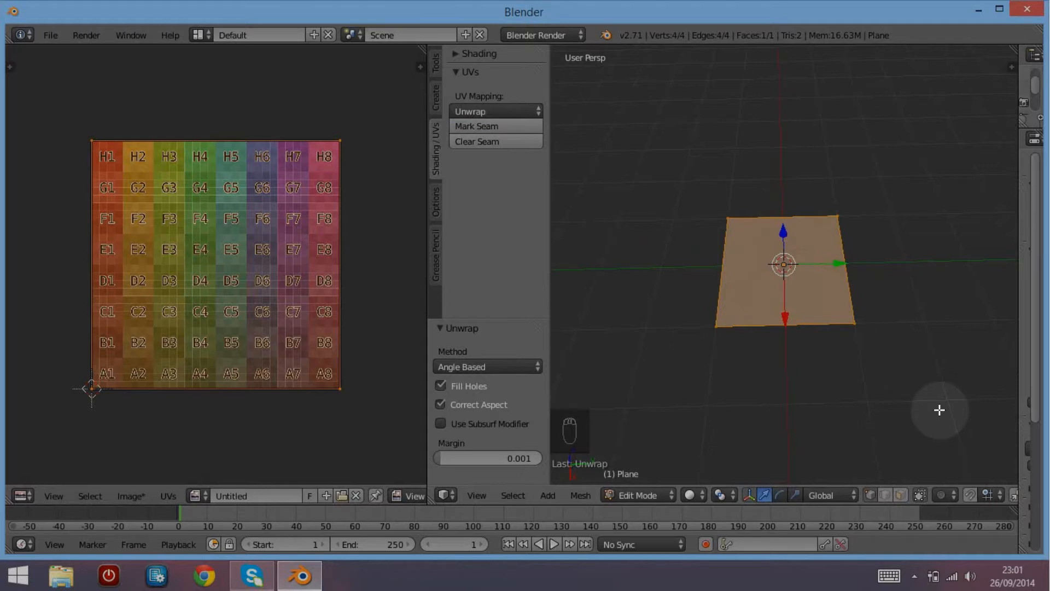
key(n)
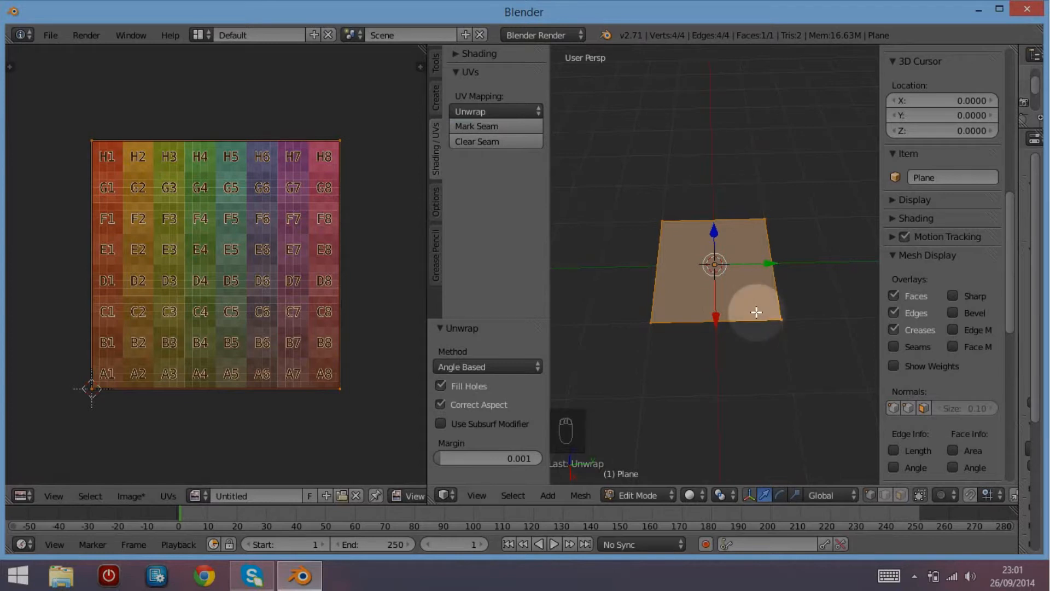
scroll(944, 274, down, 2)
scroll(913, 208, up, 2)
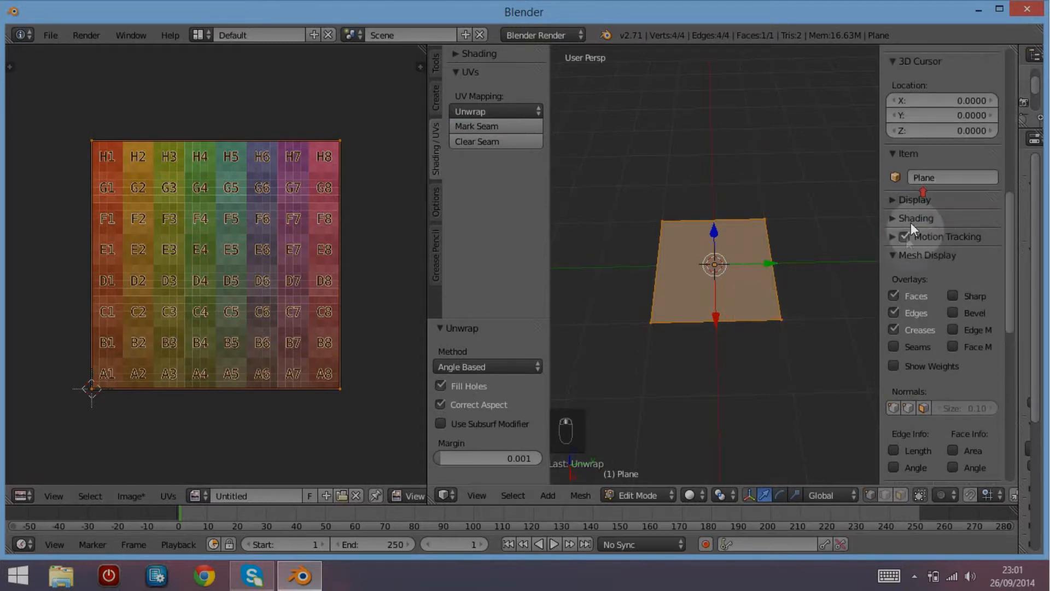
click(891, 217)
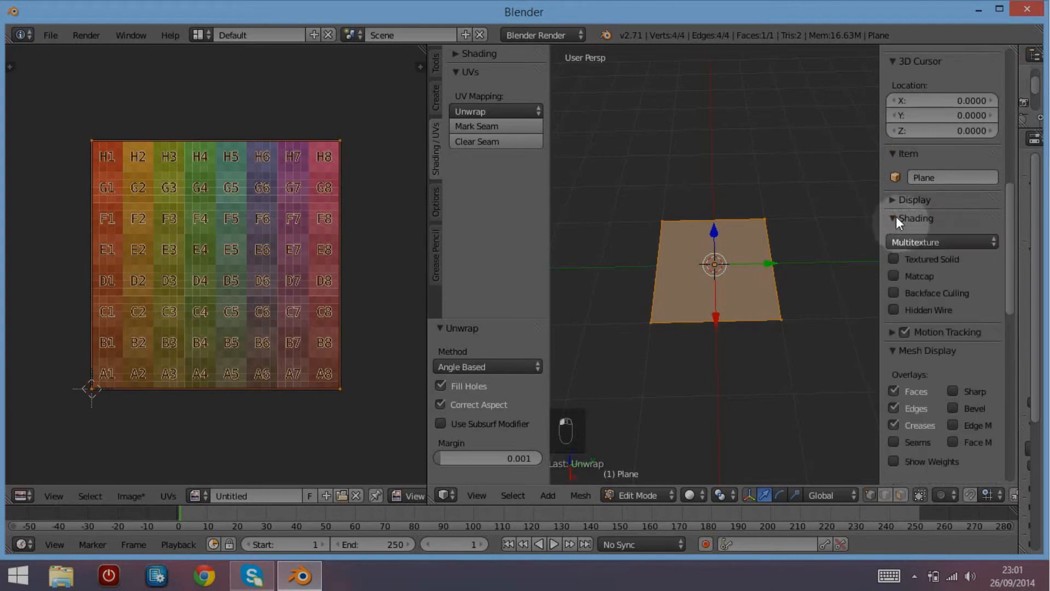
click(931, 244)
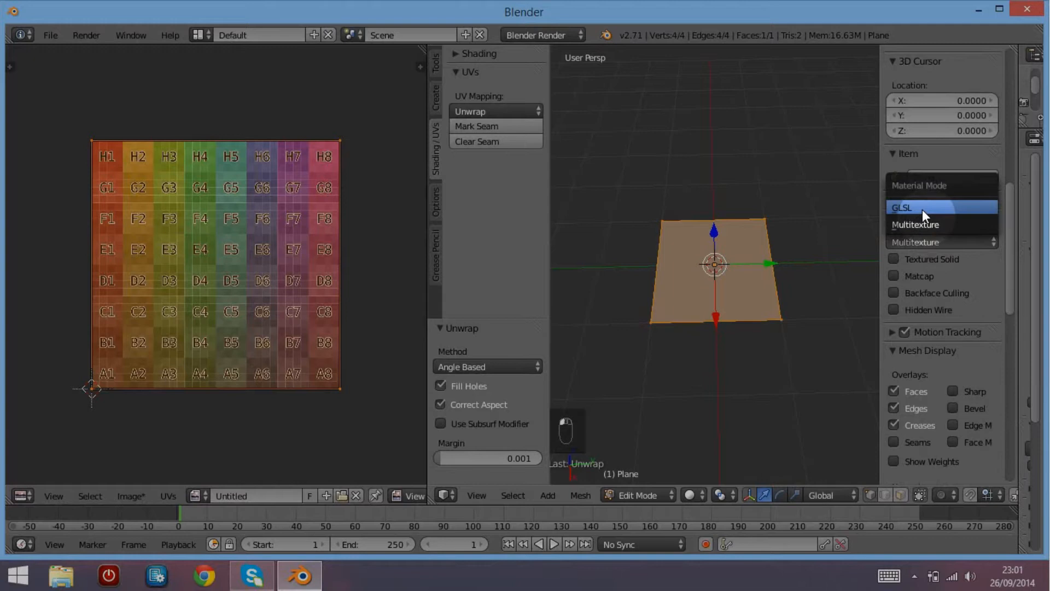
click(922, 209)
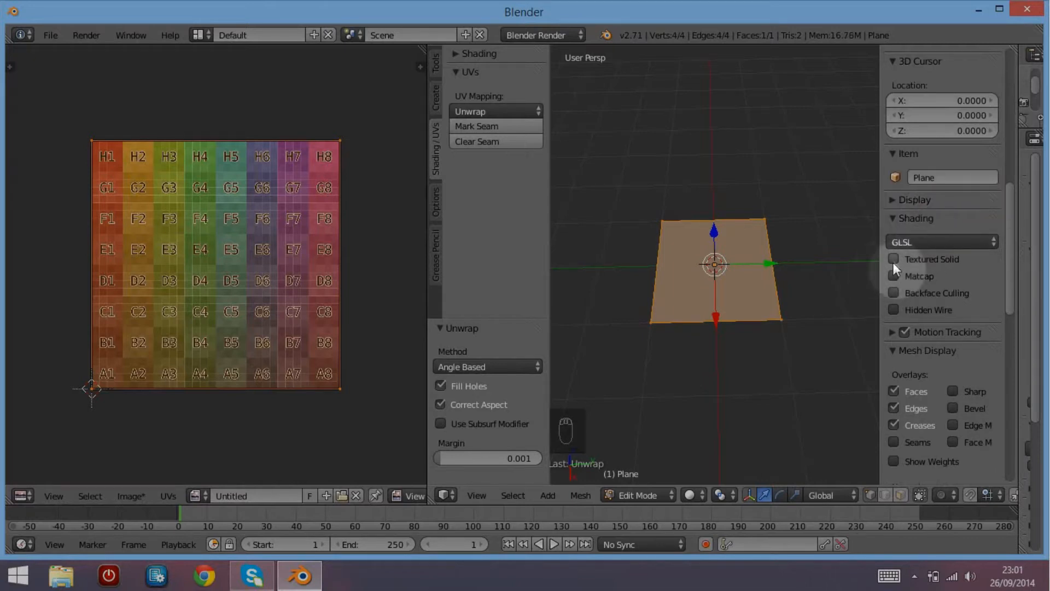
click(894, 259)
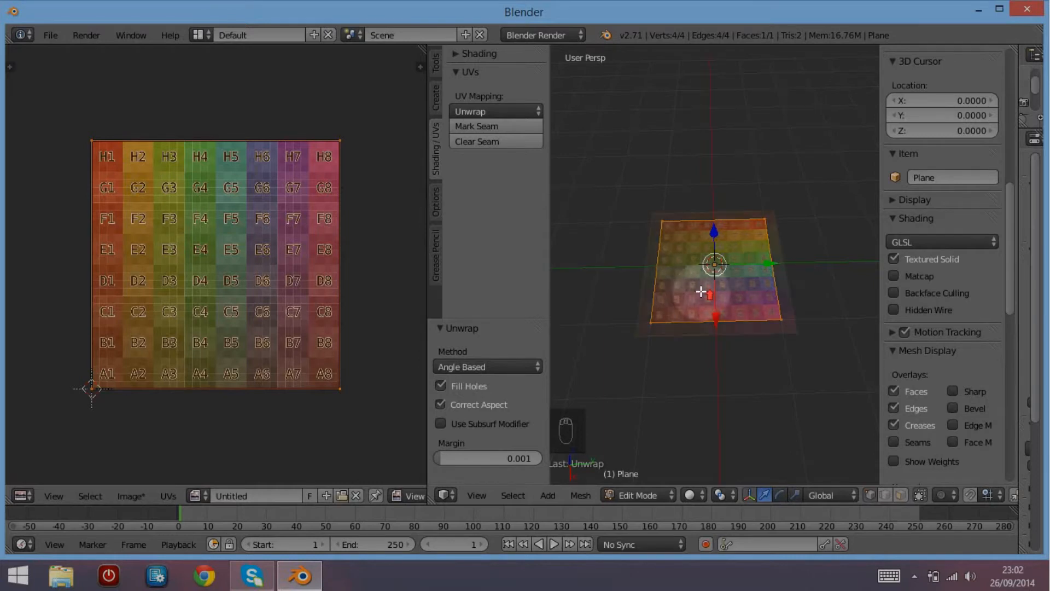
Examine the colour grid on the plane up close, ending in a straight top view.
scroll(701, 296, up, 4)
middle_drag(651, 344, 844, 409)
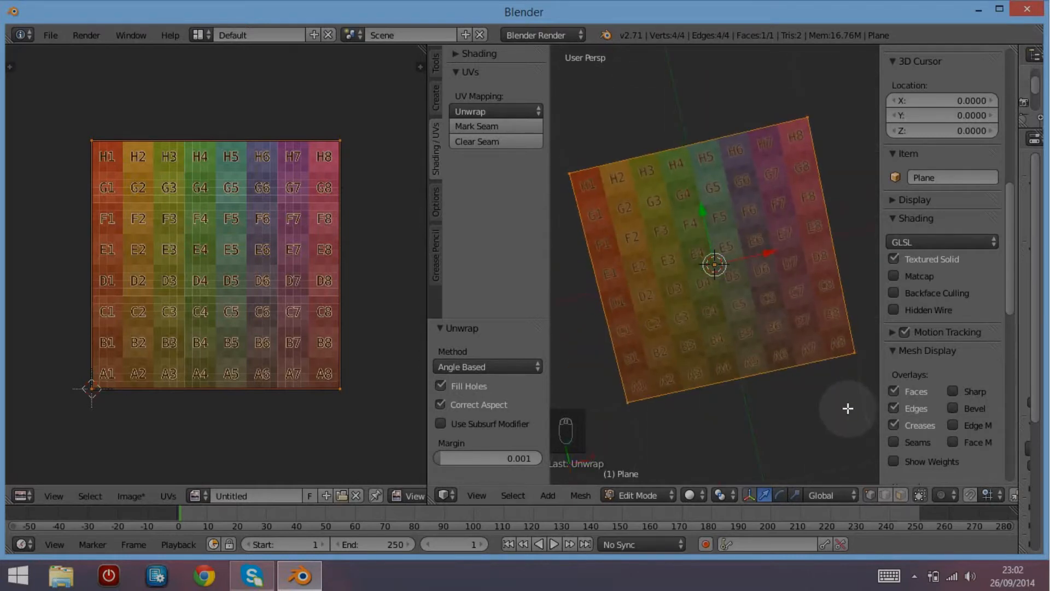
key(KP_7)
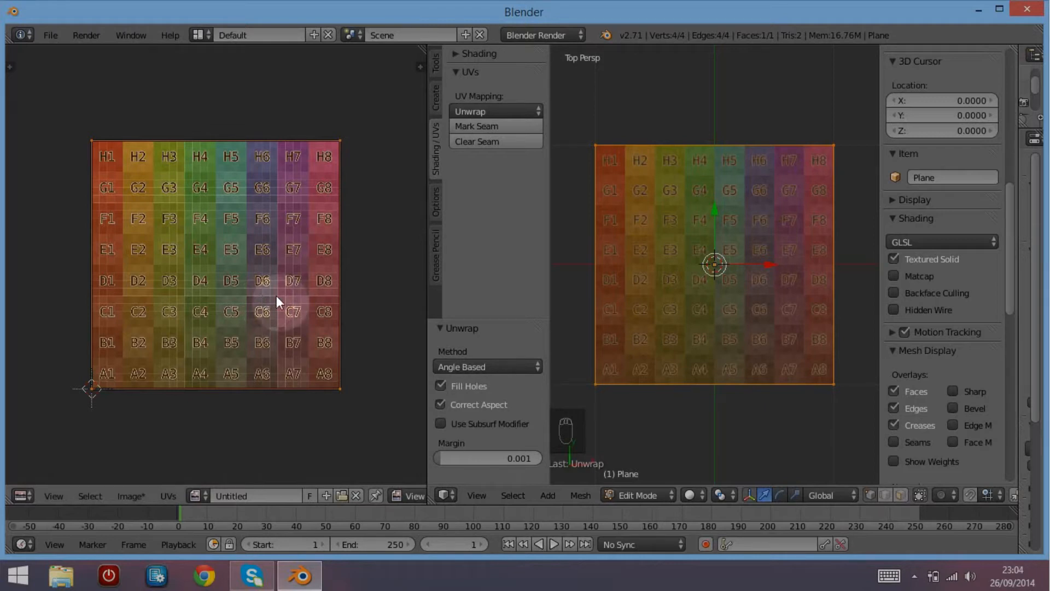
Replace the colour grid with the image Brick_wall_close-up_view.jpg from the Downloads folder in the UV/Image Editor.
scroll(285, 296, down, 2)
click(340, 497)
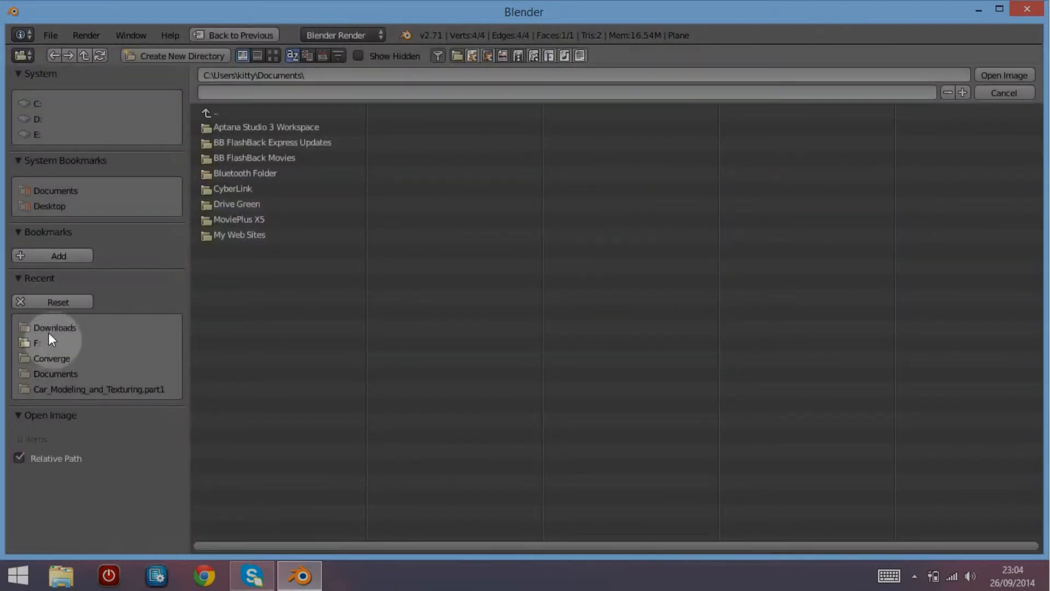
click(50, 327)
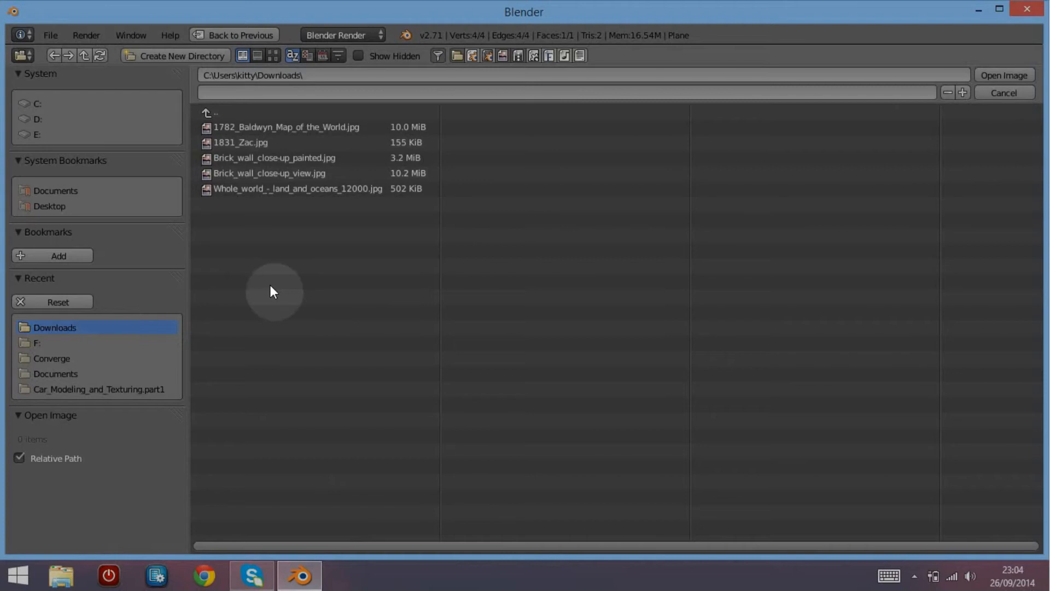
click(262, 169)
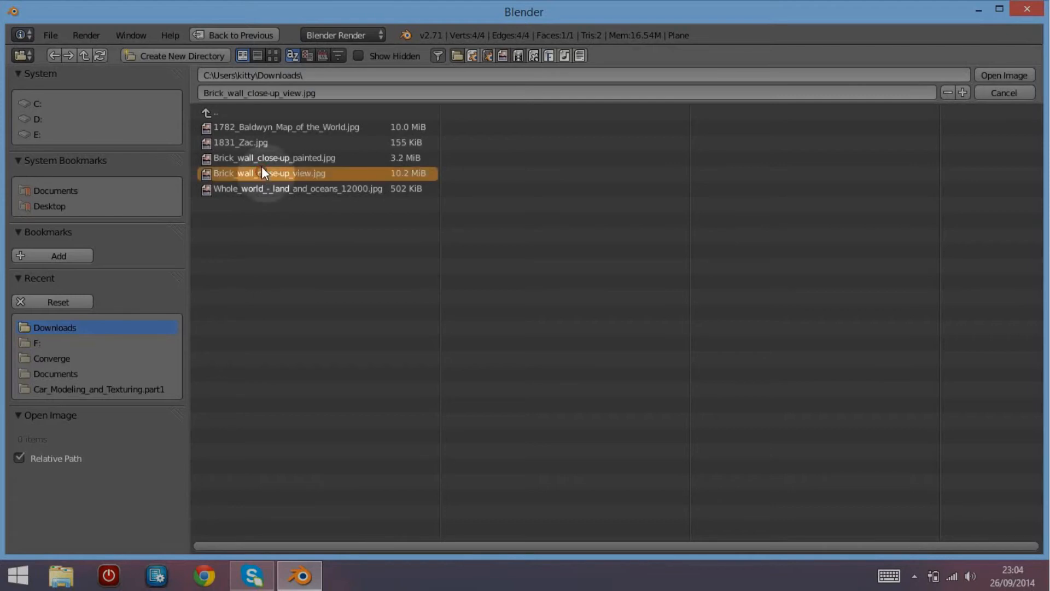
click(1005, 75)
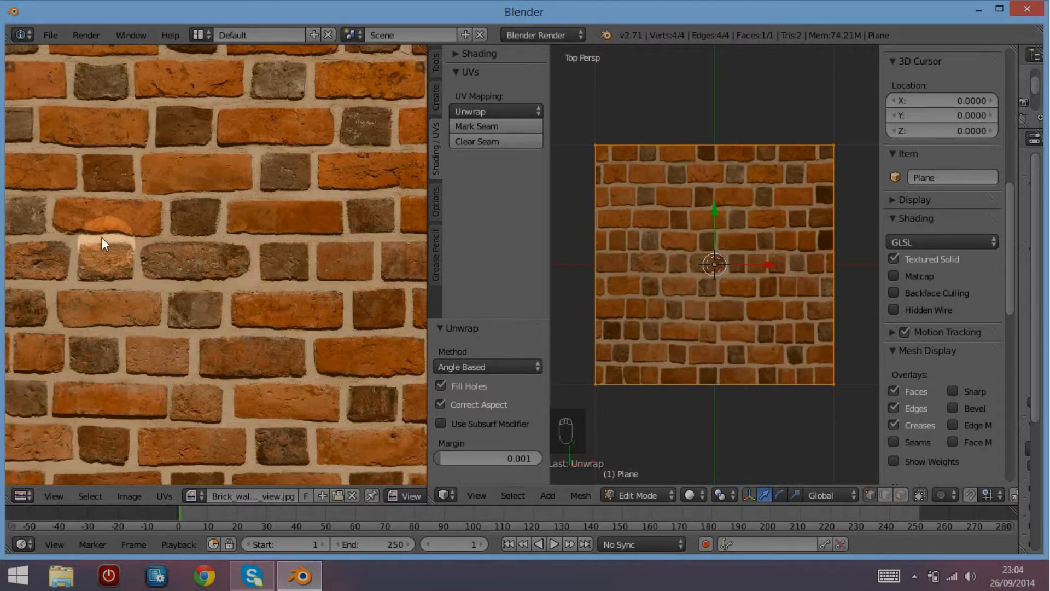
scroll(224, 228, down, 4)
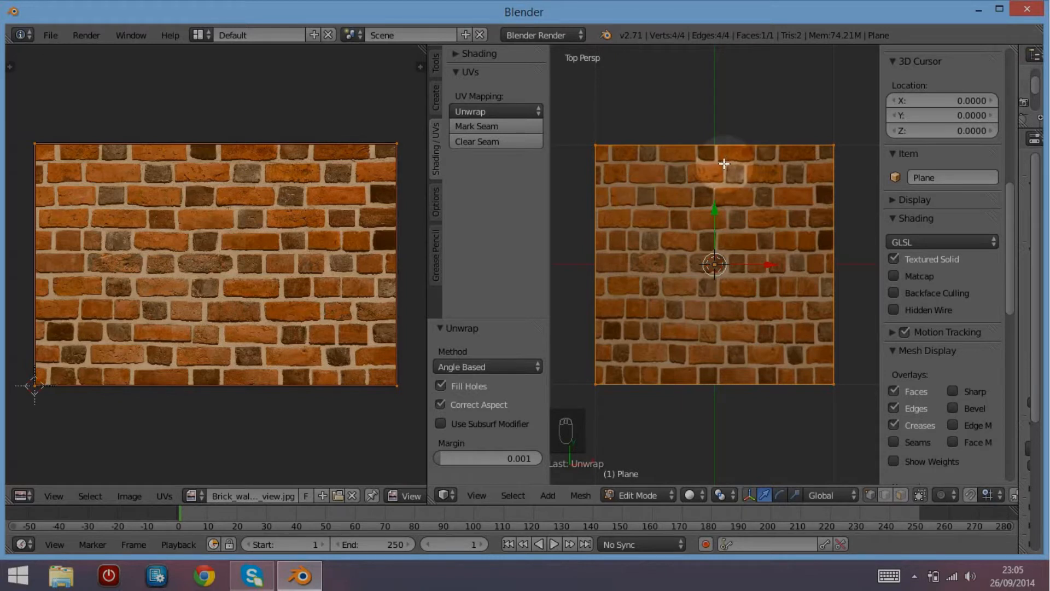
Unwrap the plane again with the standard Unwrap method, and collapse and restore the panel holding its options.
key(u)
click(651, 235)
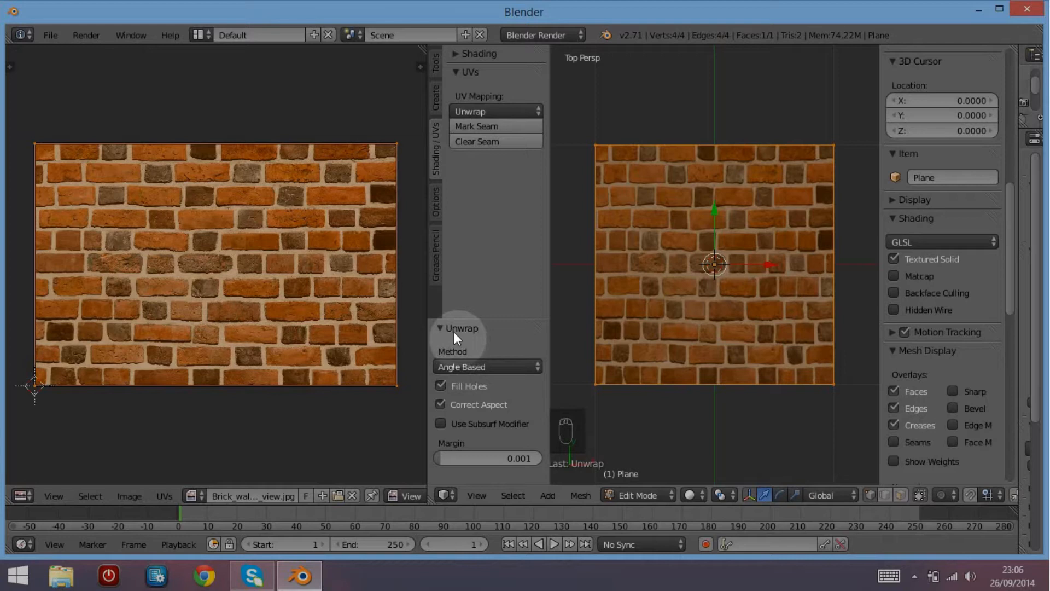
drag(476, 317, 466, 483)
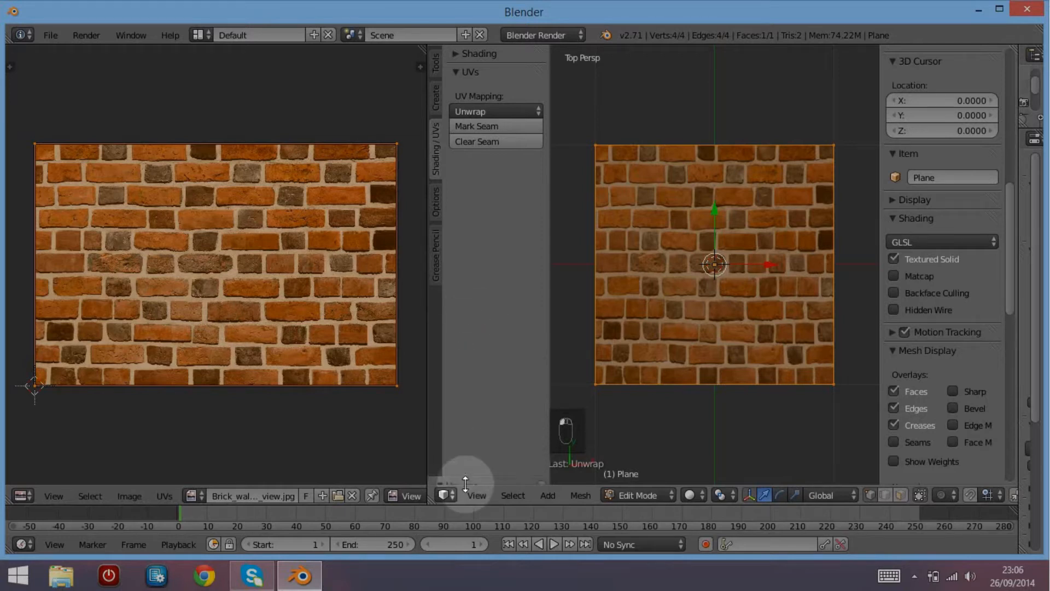
click(529, 480)
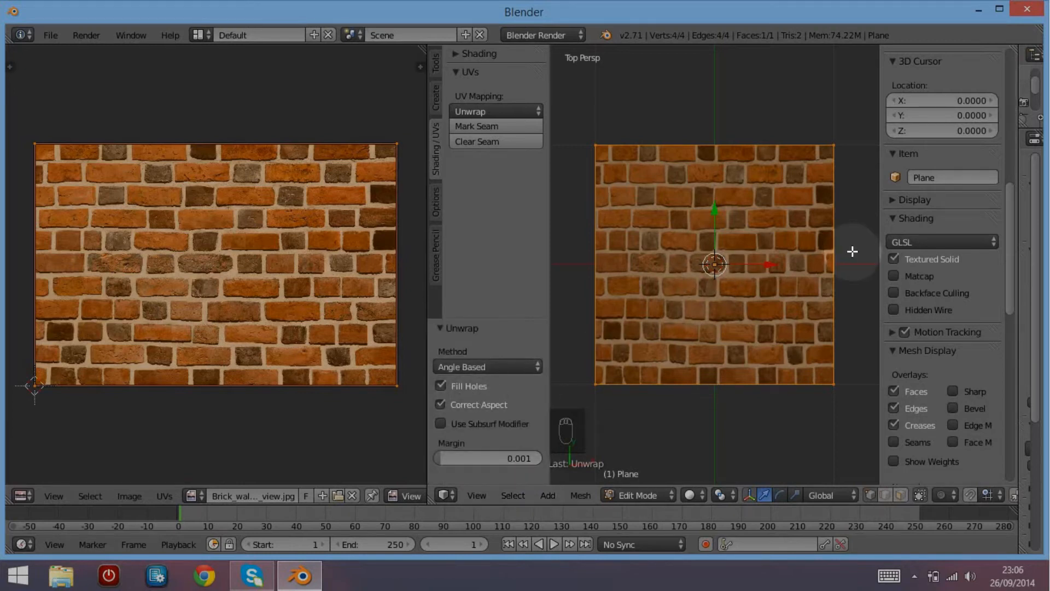
Review the unwrap settings and available methods in a floating popup, and turn off Correct Aspect for the unwrap.
key(F6)
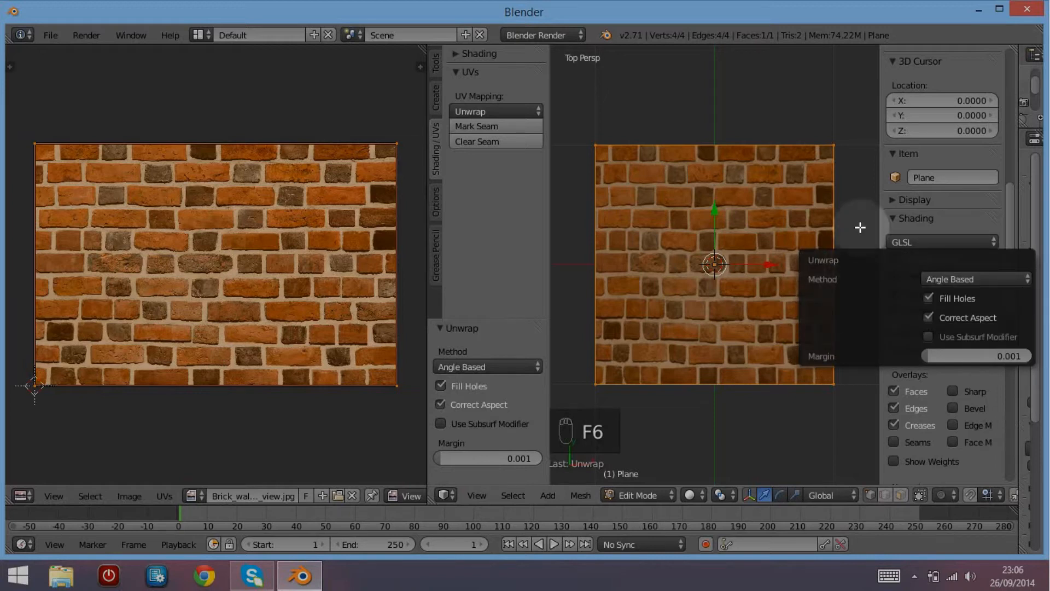
drag(802, 265, 650, 254)
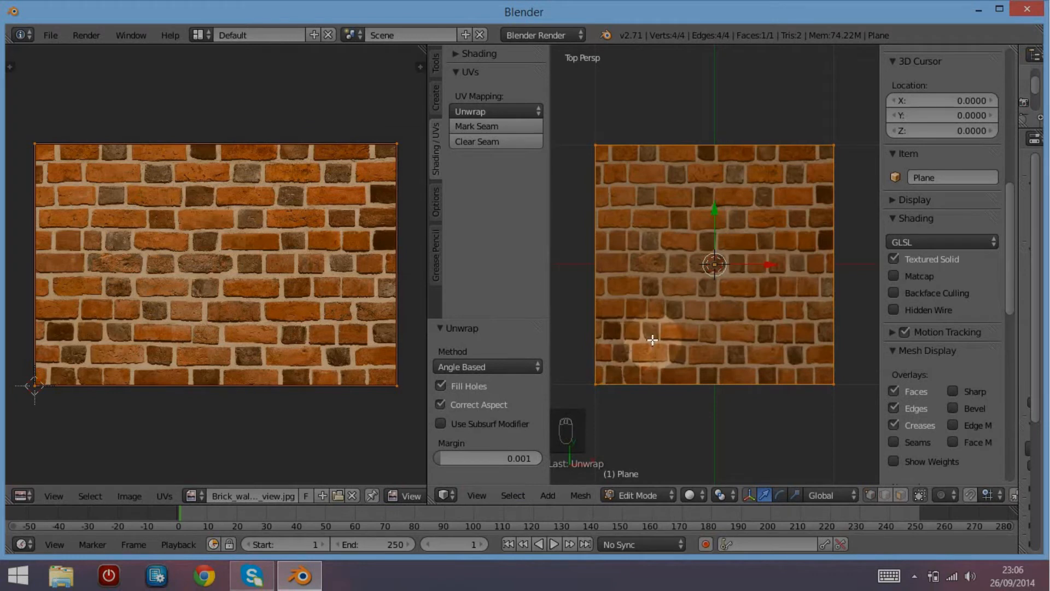
key(F6)
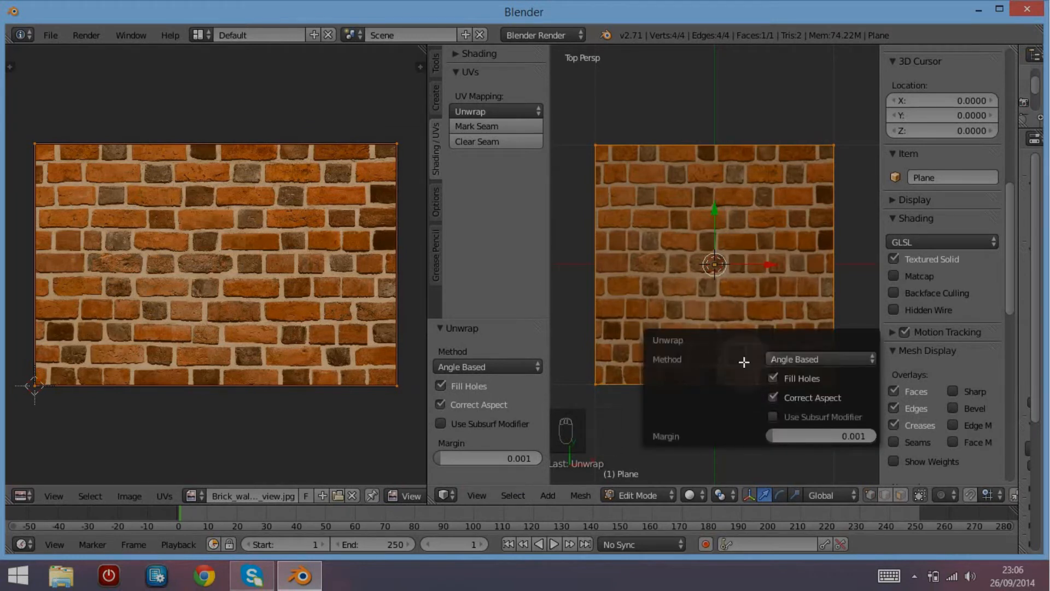
drag(759, 368, 687, 279)
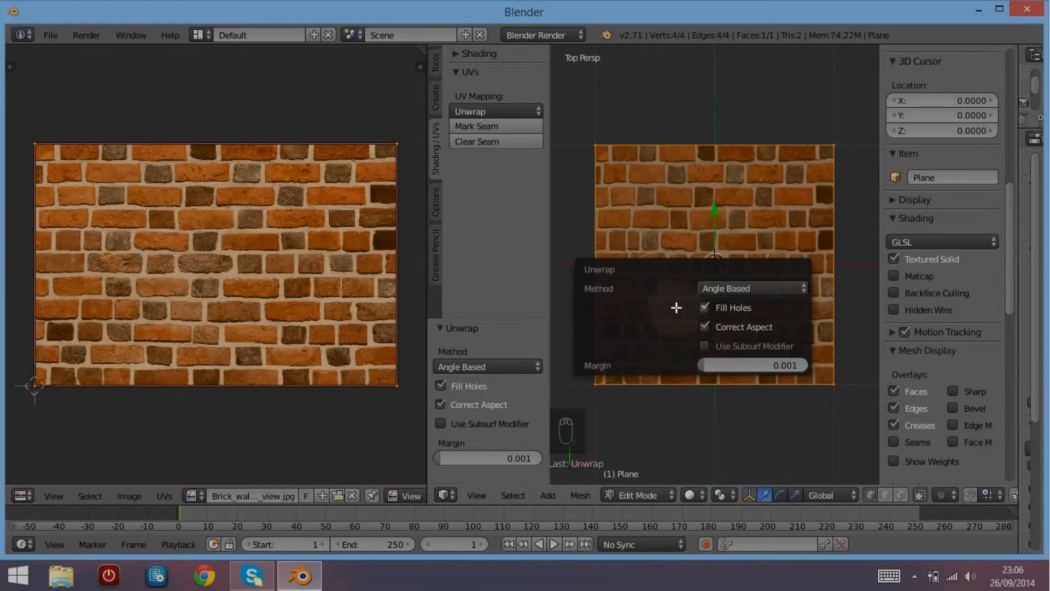
click(747, 291)
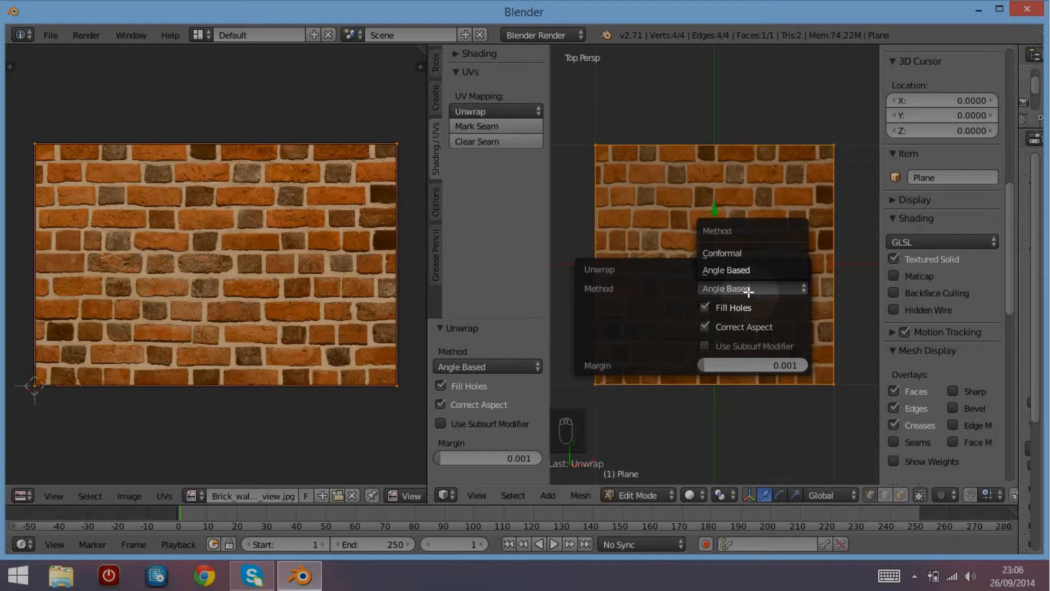
click(749, 291)
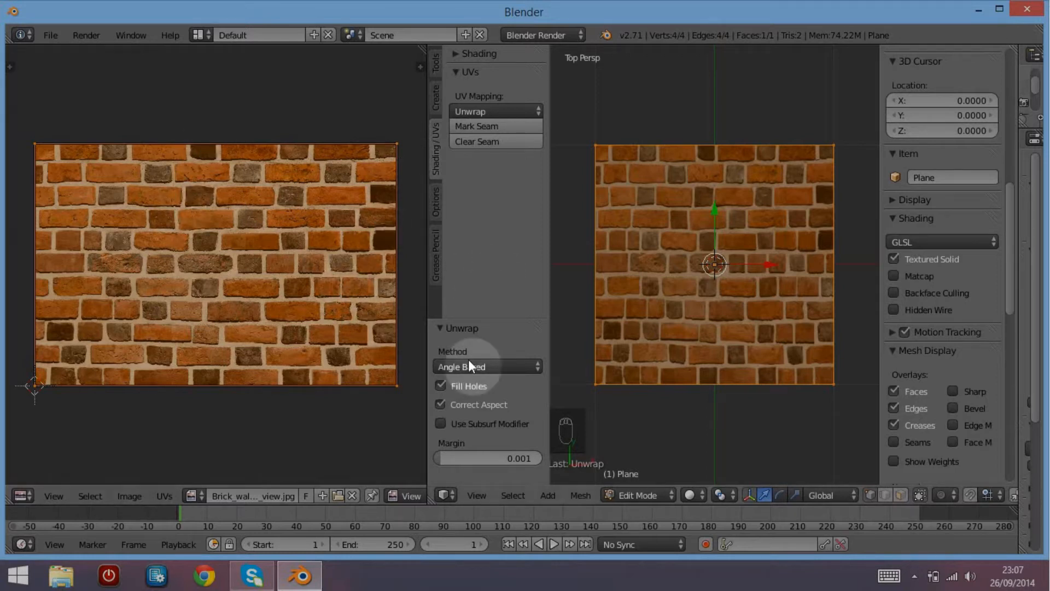
click(441, 405)
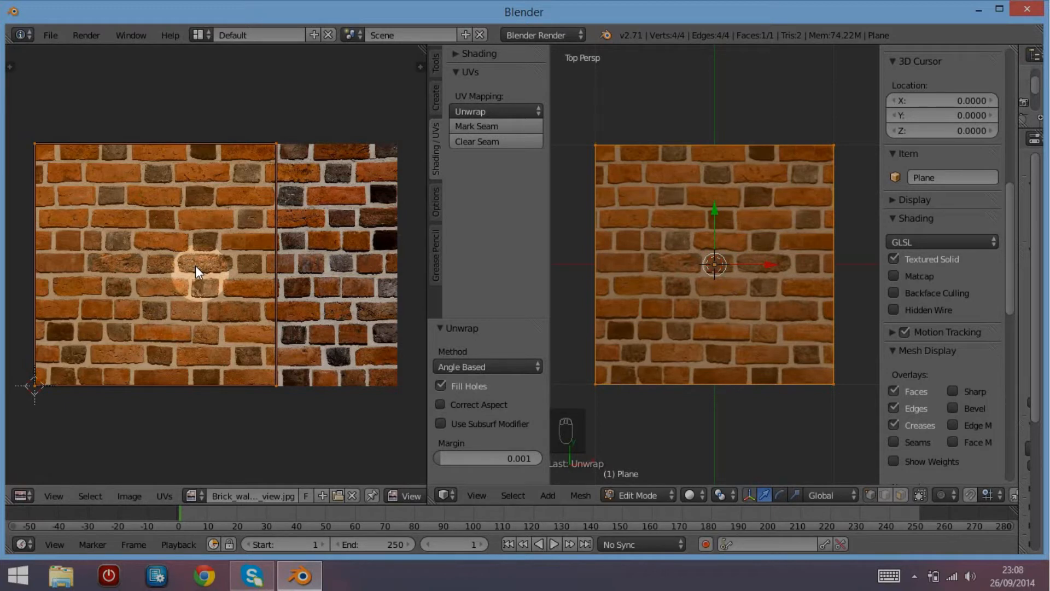
Try moving and rotating the plane's UV face over the brick image, cancelling each transform.
key(g)
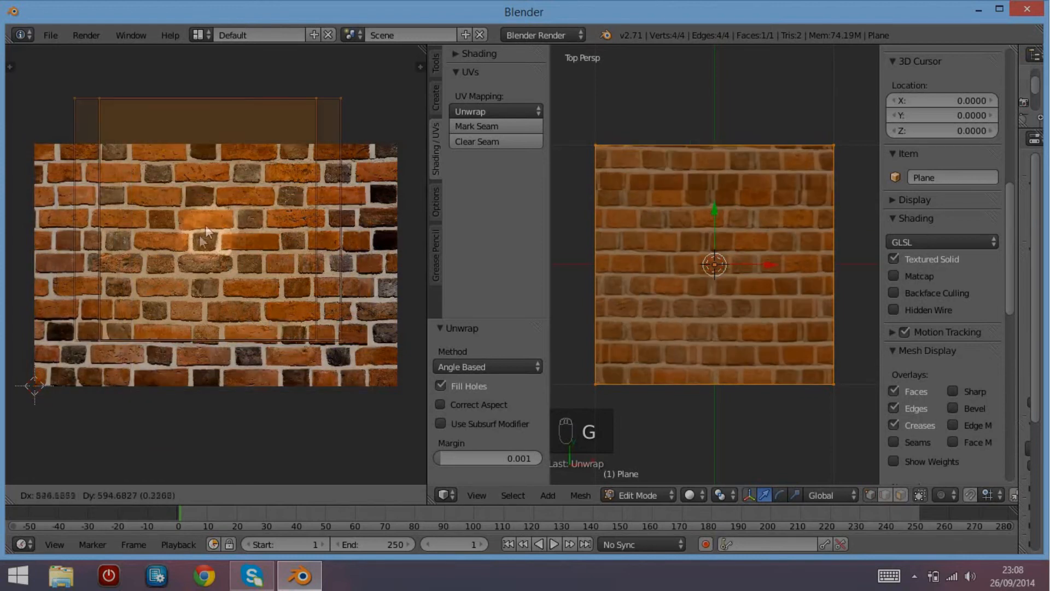
right_click(223, 279)
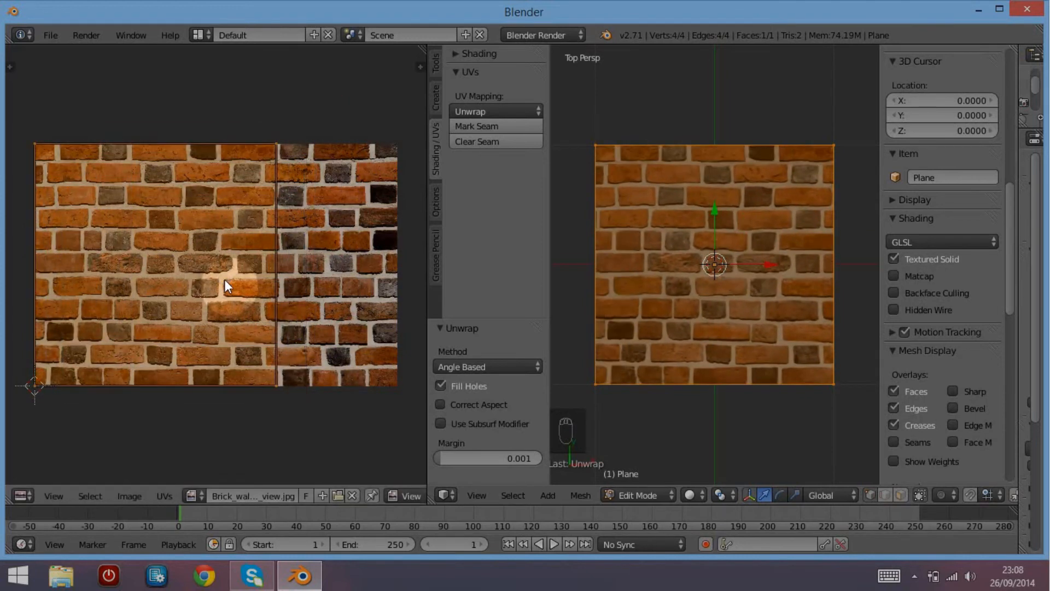
key(r)
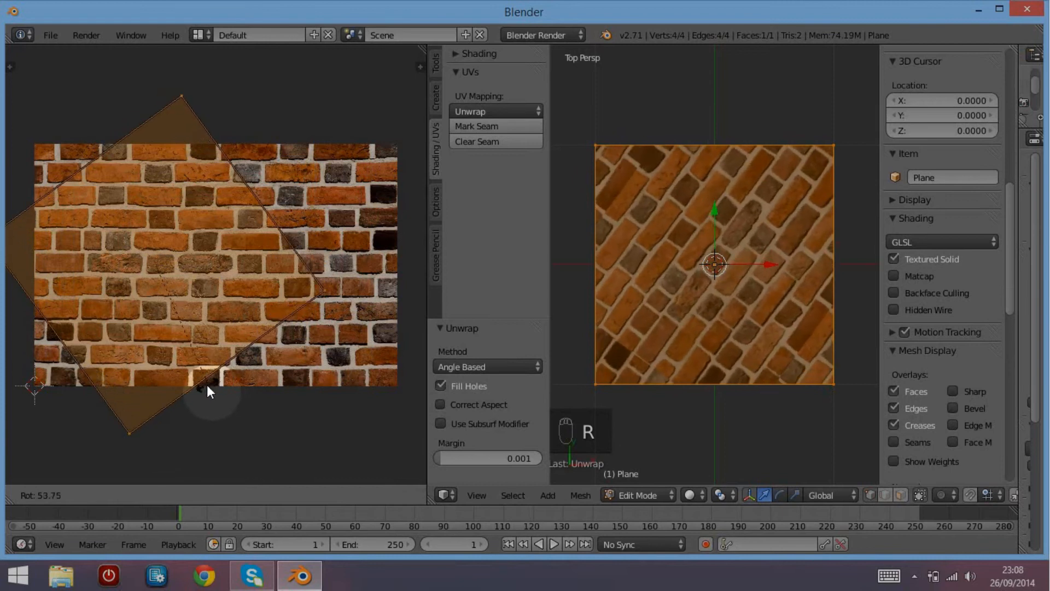
right_click(300, 334)
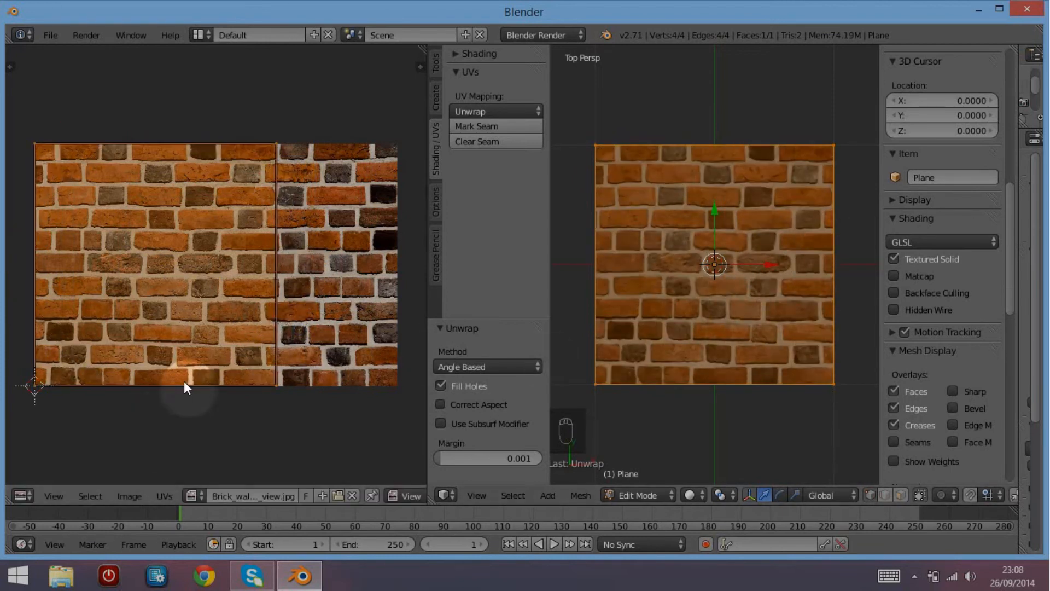
Try fitting the UV face to a single brick by scaling it about 0.124, moving it and scaling it about 0.847.
key(s)
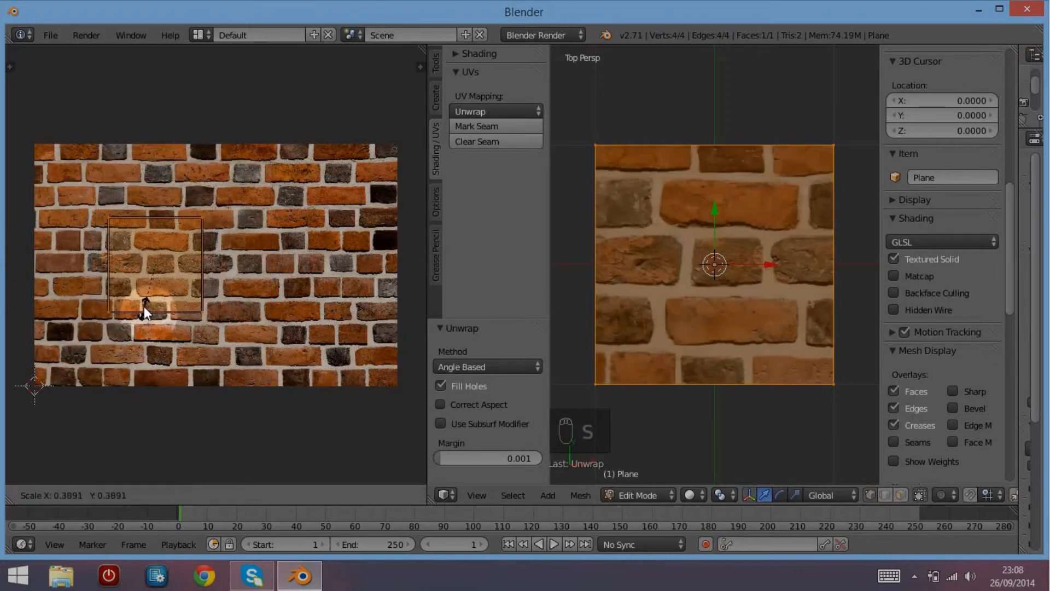
click(153, 267)
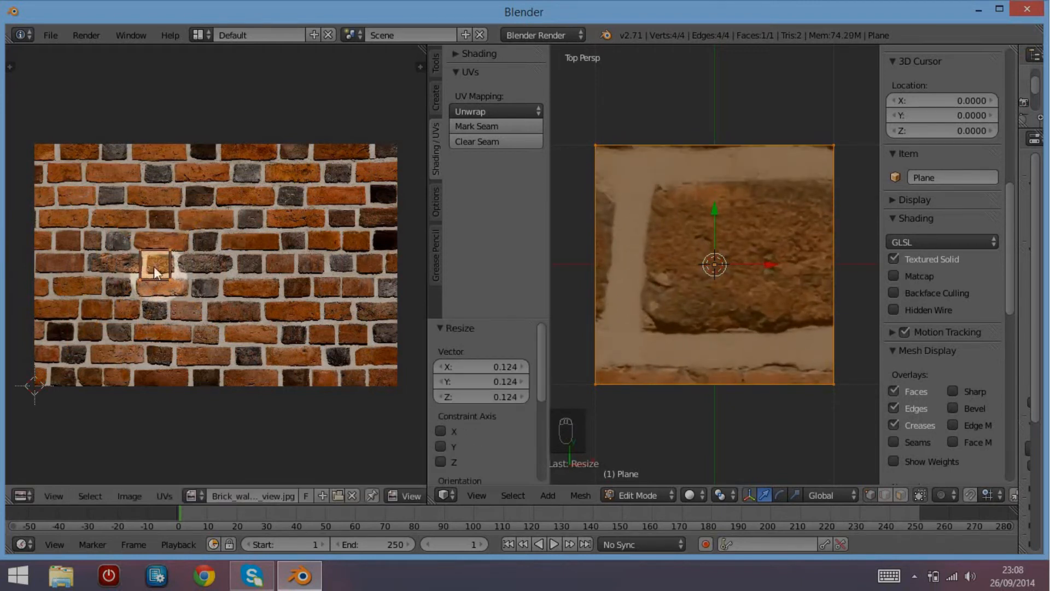
key(g)
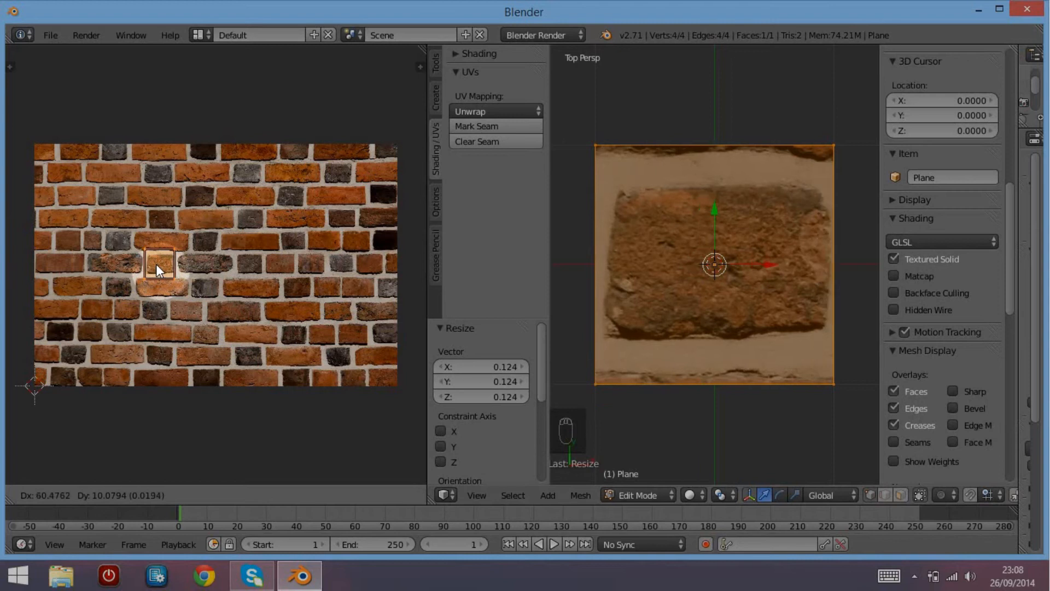
click(156, 264)
key(s)
click(156, 318)
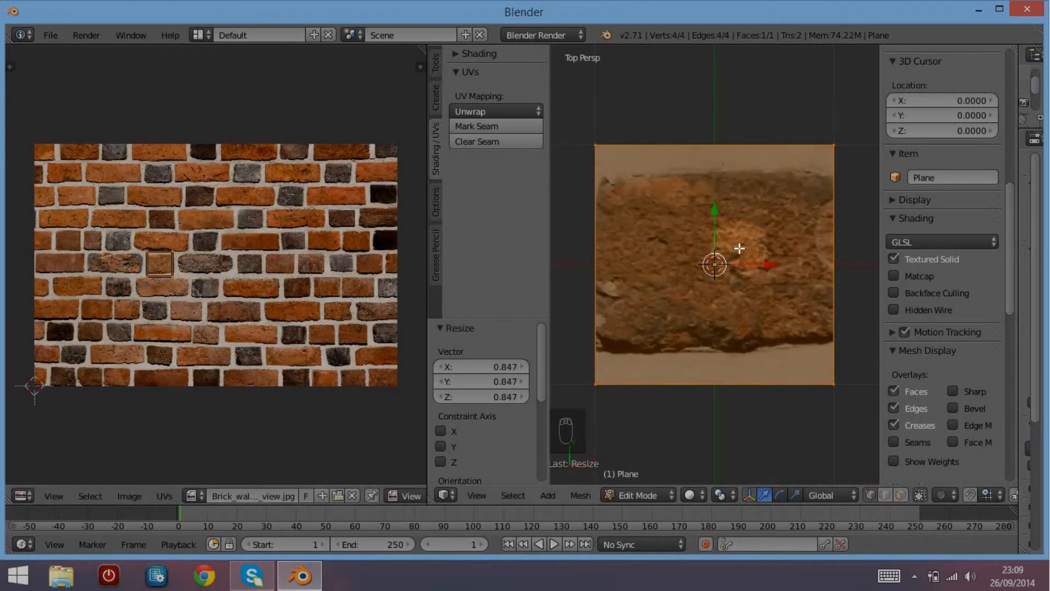
Undo the scaling and moving of the UV face back to the unwrap without Correct Aspect.
key(ctrl+z)
key(ctrl+z)
key(ctrl+z)
key(ctrl+z)
key(ctrl+z)
key(ctrl+z)
key(ctrl+z)
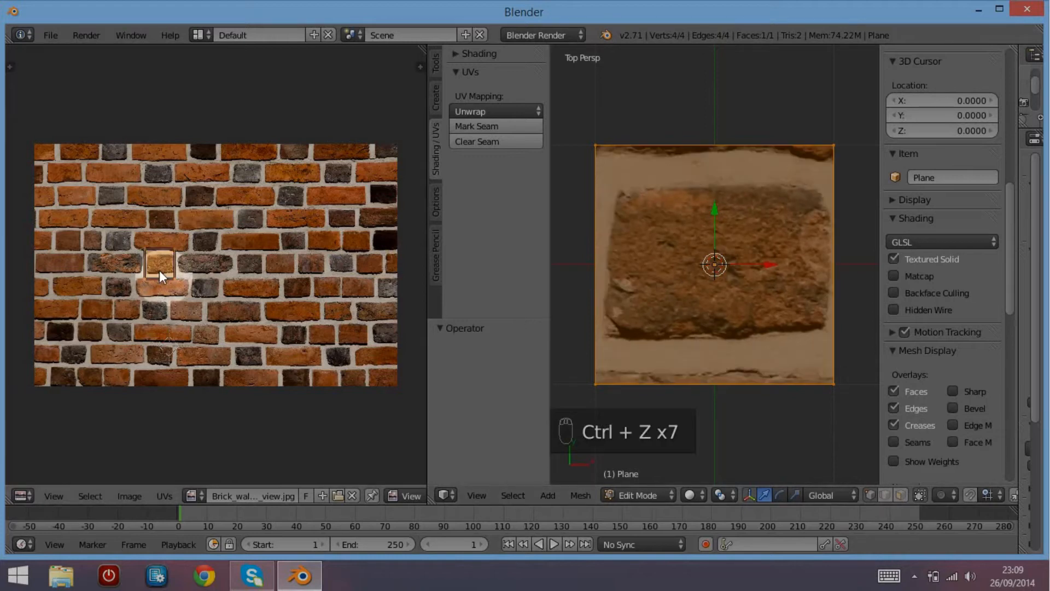
key(ctrl+z)
key(ctrl+z)
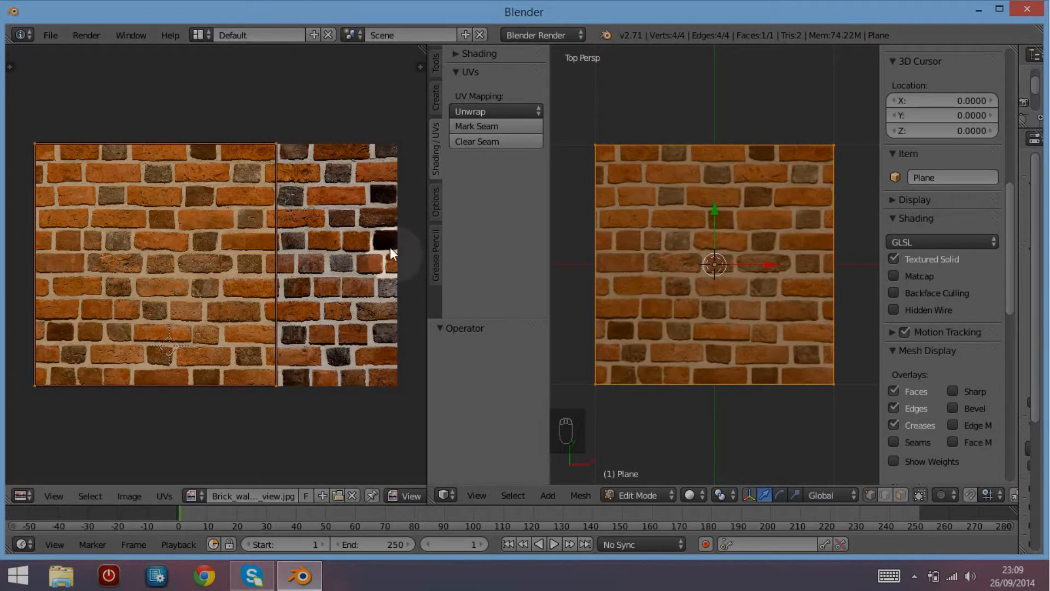
Move the UV face partly off the image by about -0.513, 0.585, and back onto it by about 0.557, -0.585.
scroll(252, 224, down, 1)
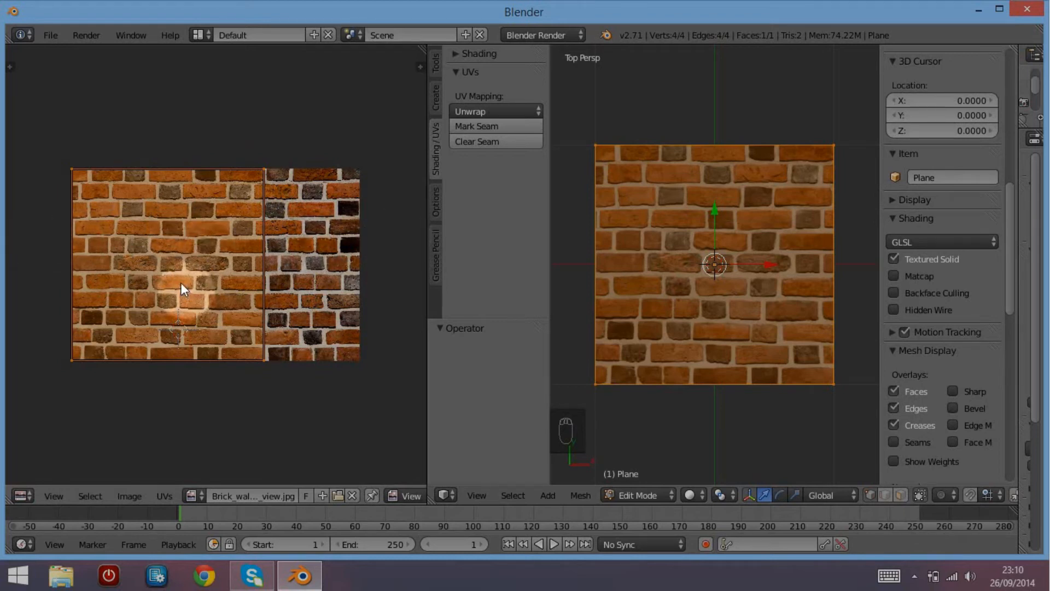
key(g)
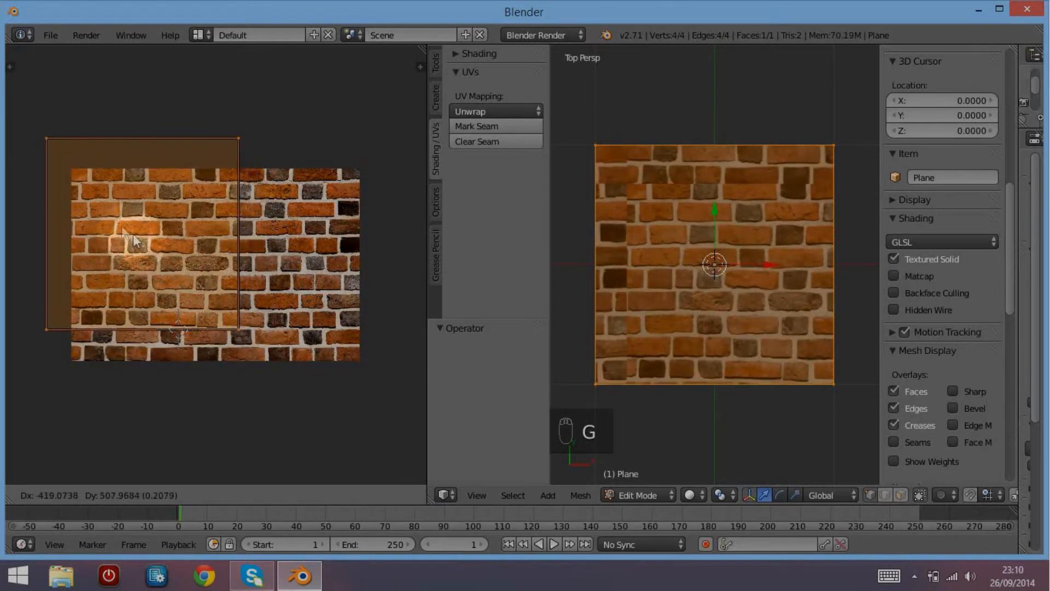
click(82, 170)
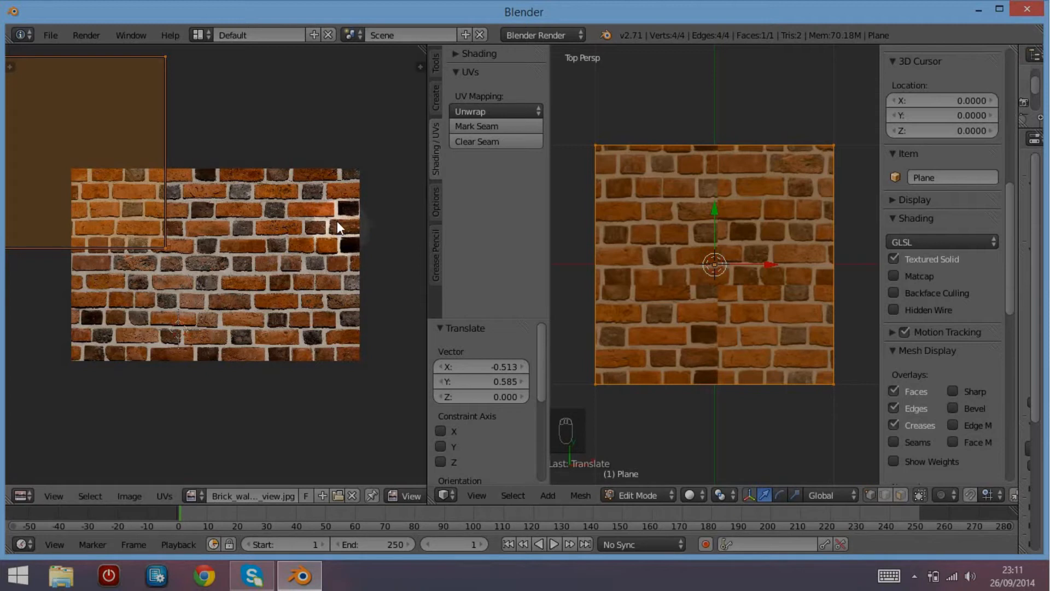
key(g)
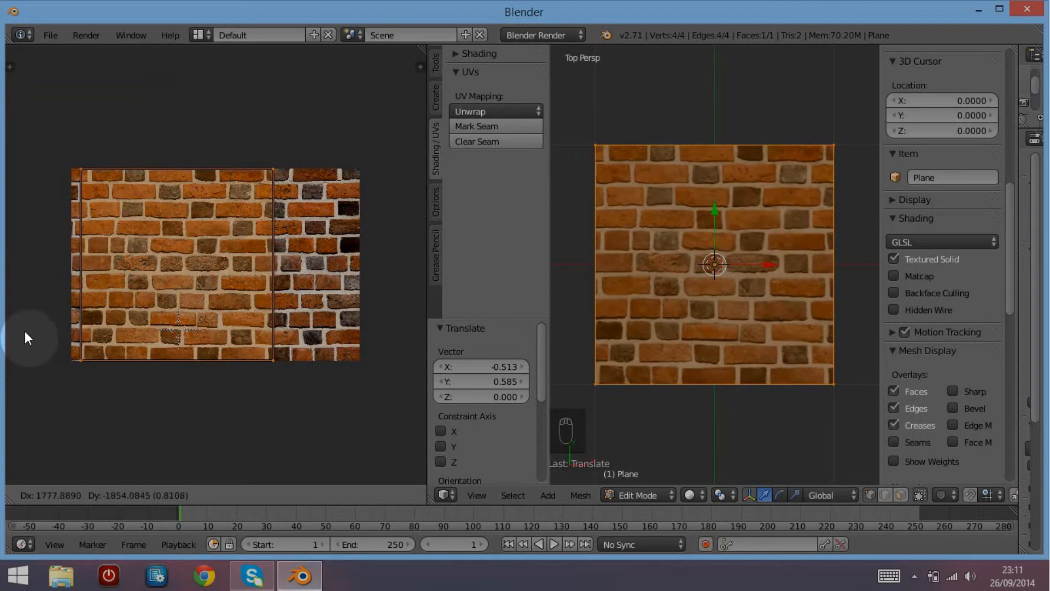
click(25, 330)
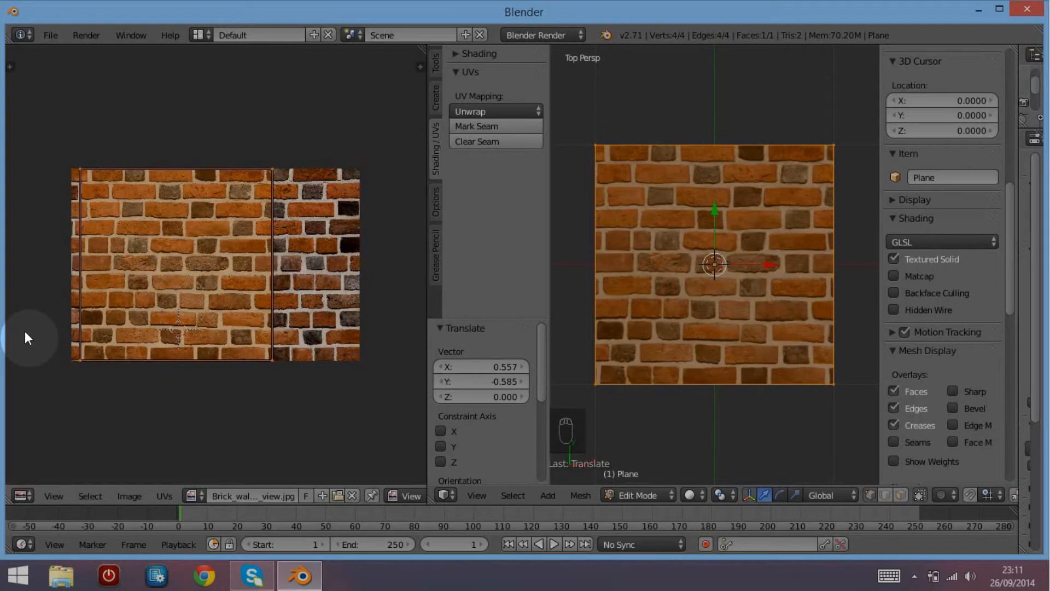
Try scaling the UV face up by about 4.218 so the bricks tile on the plane, and undo it.
key(s)
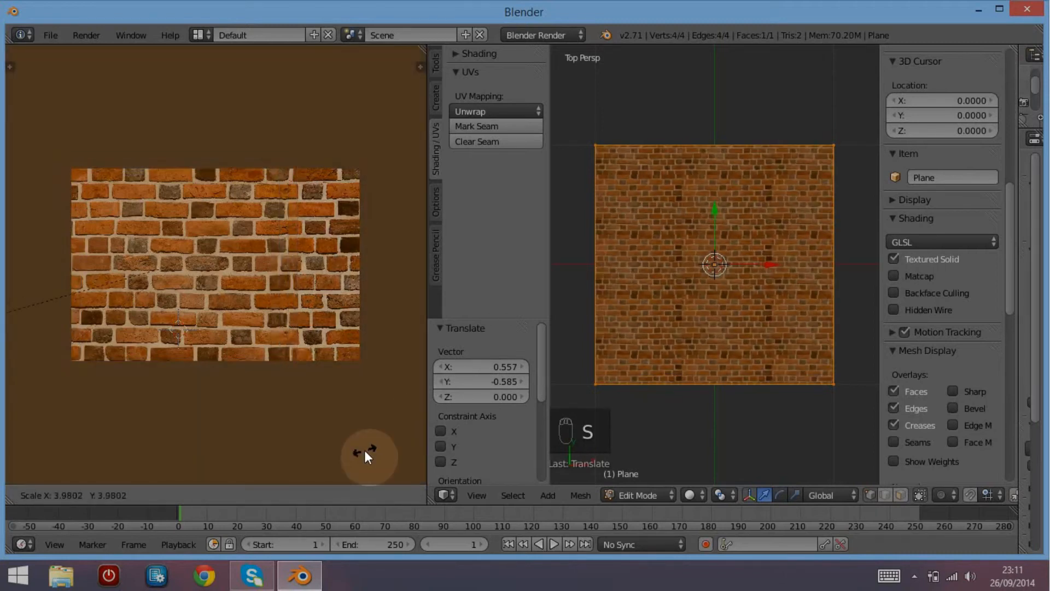
click(356, 457)
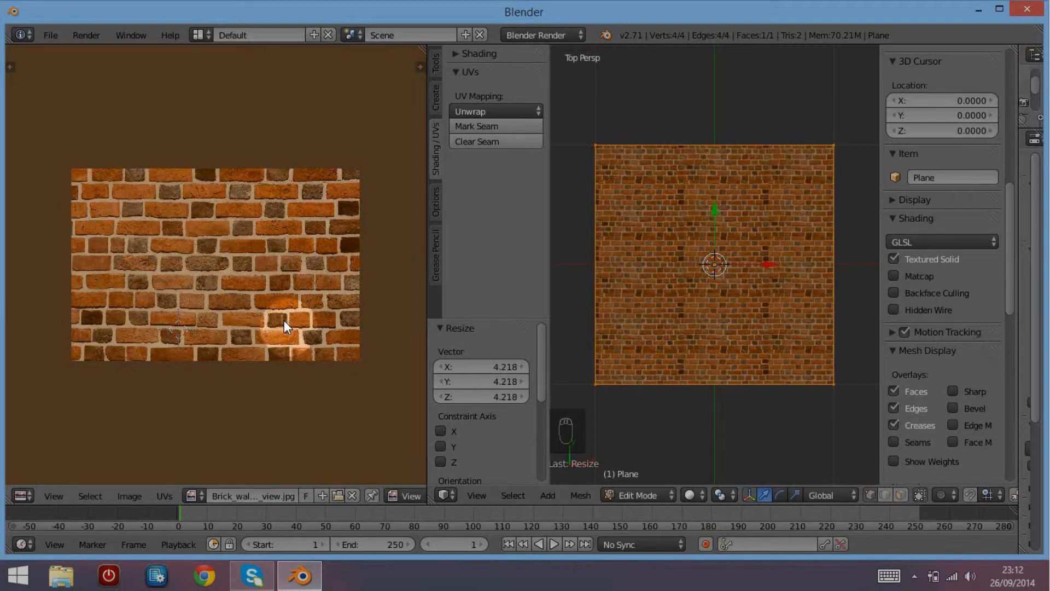
key(ctrl+z)
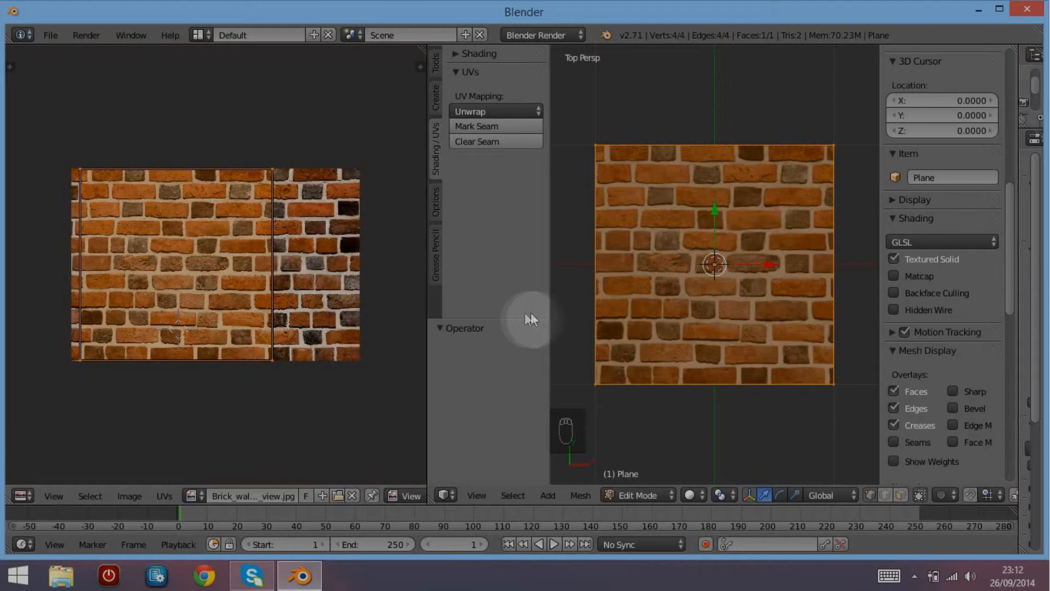
Switch the plane from Edit Mode to Object Mode.
scroll(742, 251, down, 1)
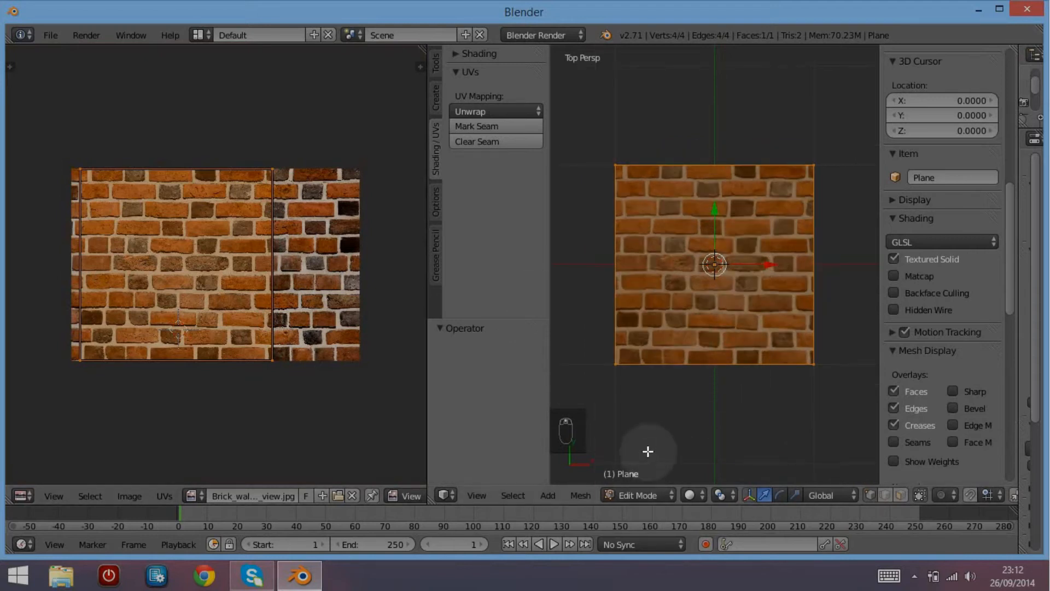
click(635, 494)
click(626, 477)
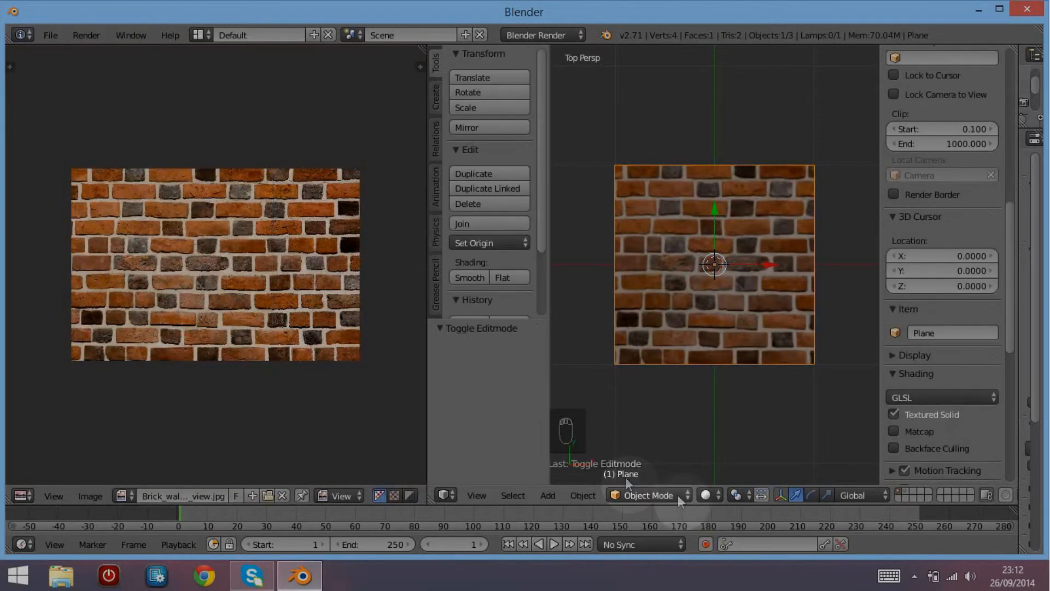
Show the scene layer holding the cube and display the Untitled colour grid in the image editor.
click(905, 491)
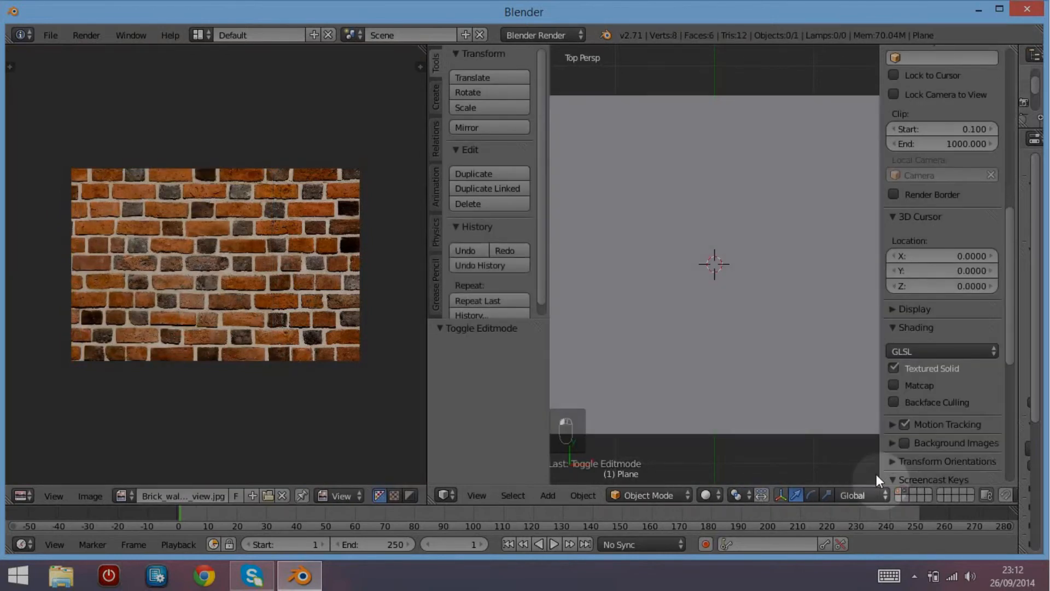
middle_drag(660, 393, 733, 261)
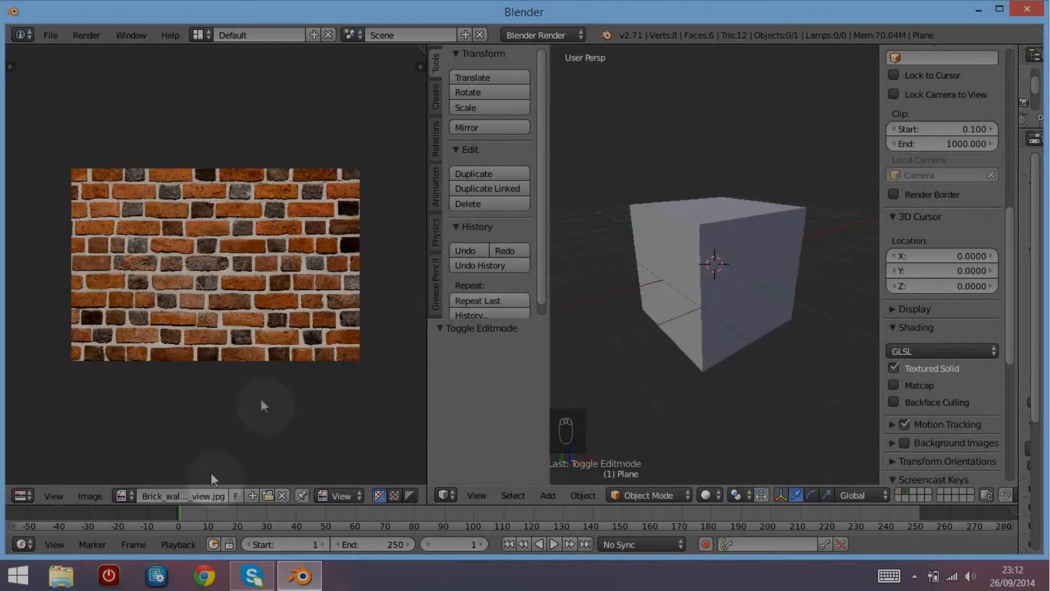
click(117, 490)
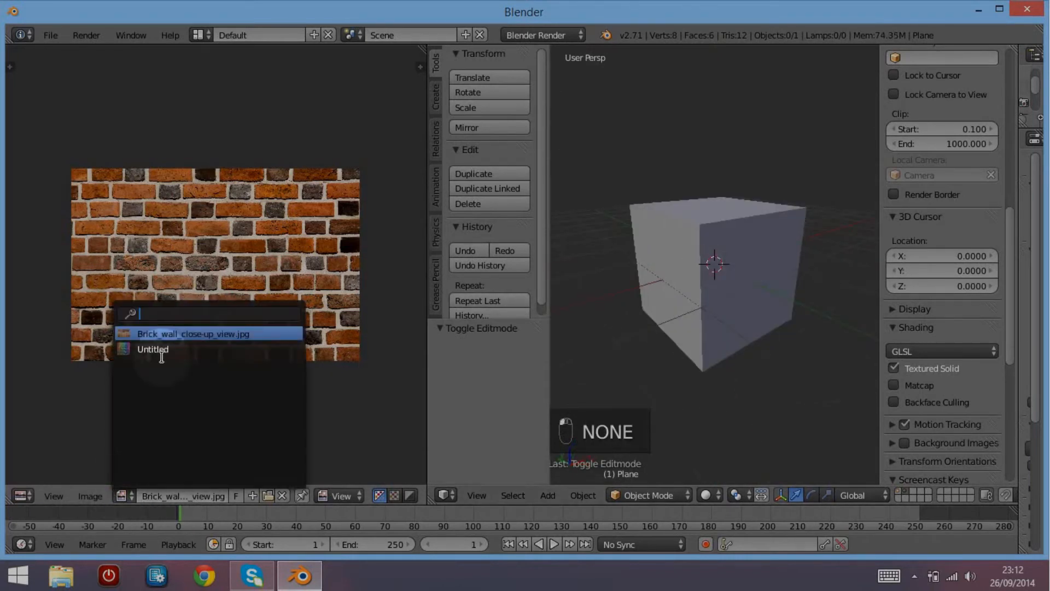
click(160, 335)
click(123, 494)
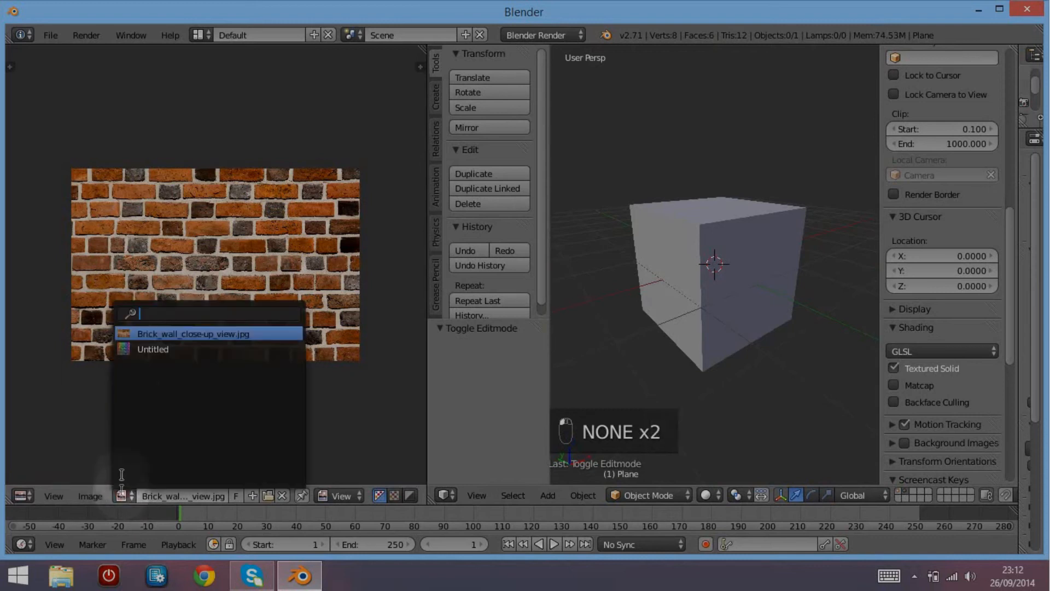
click(145, 351)
Select the cube, switch it to Edit Mode and unwrap all its faces with the basic Unwrap method.
click(657, 494)
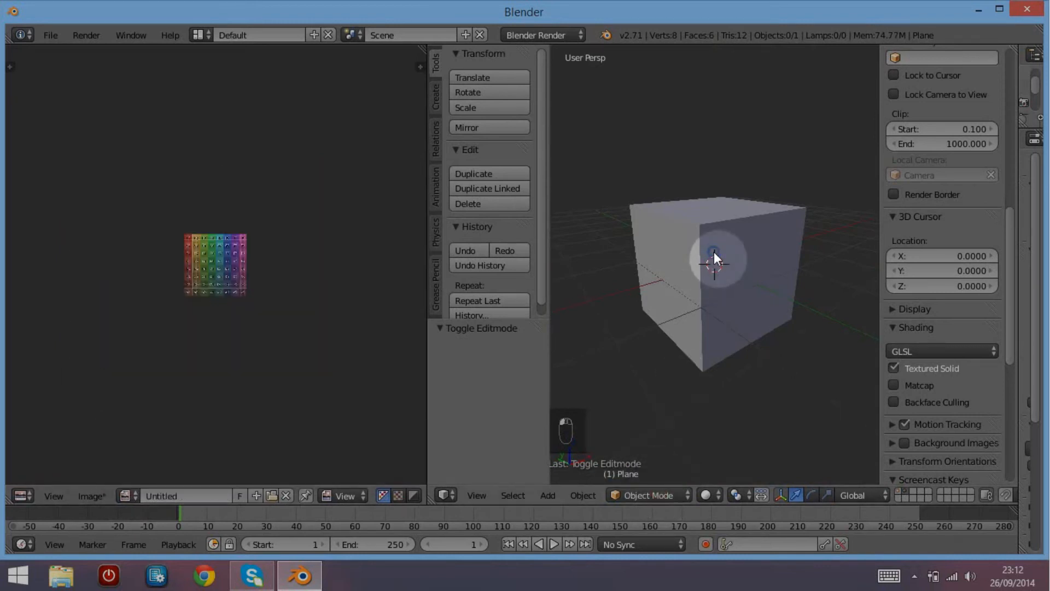
right_click(714, 252)
click(635, 490)
click(641, 463)
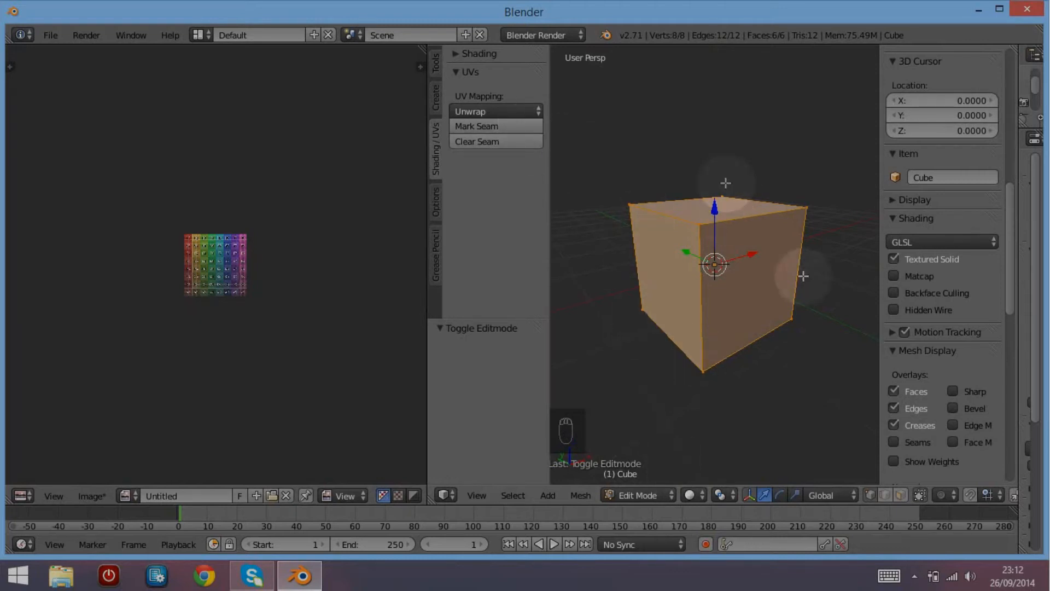
click(493, 112)
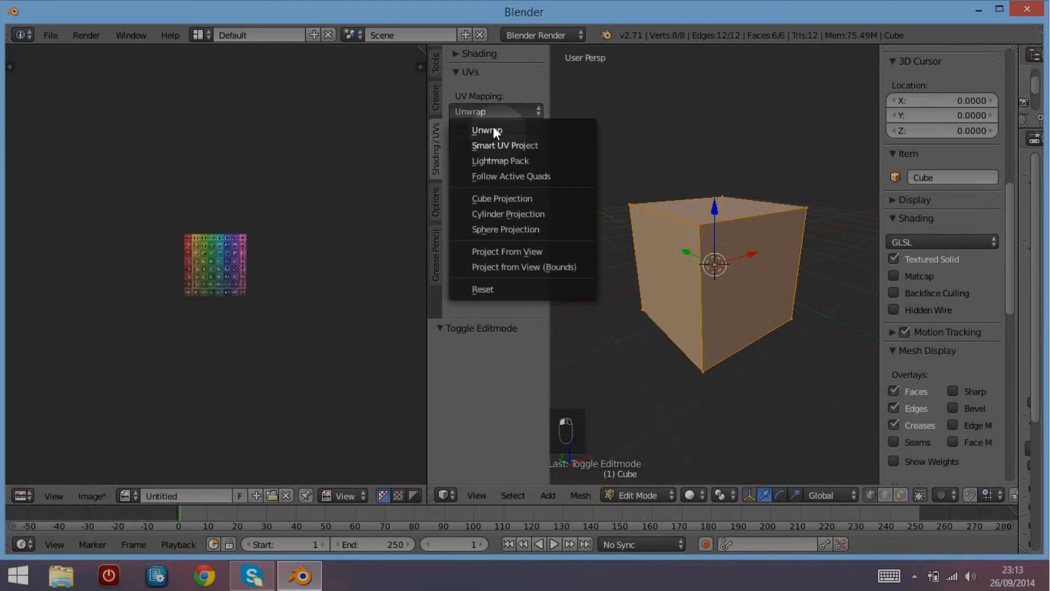
click(494, 127)
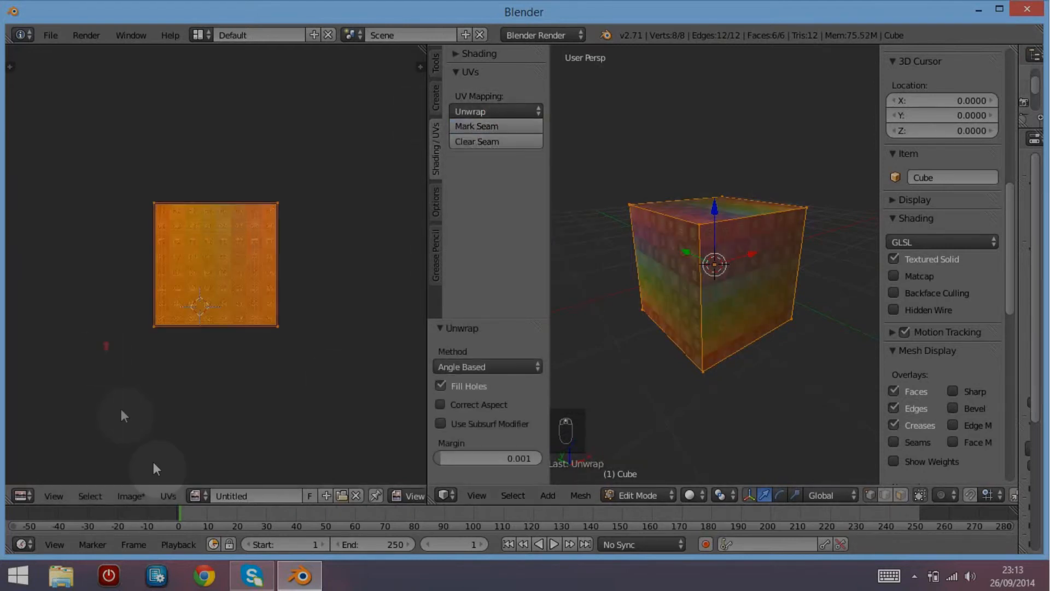
scroll(159, 422, up, 4)
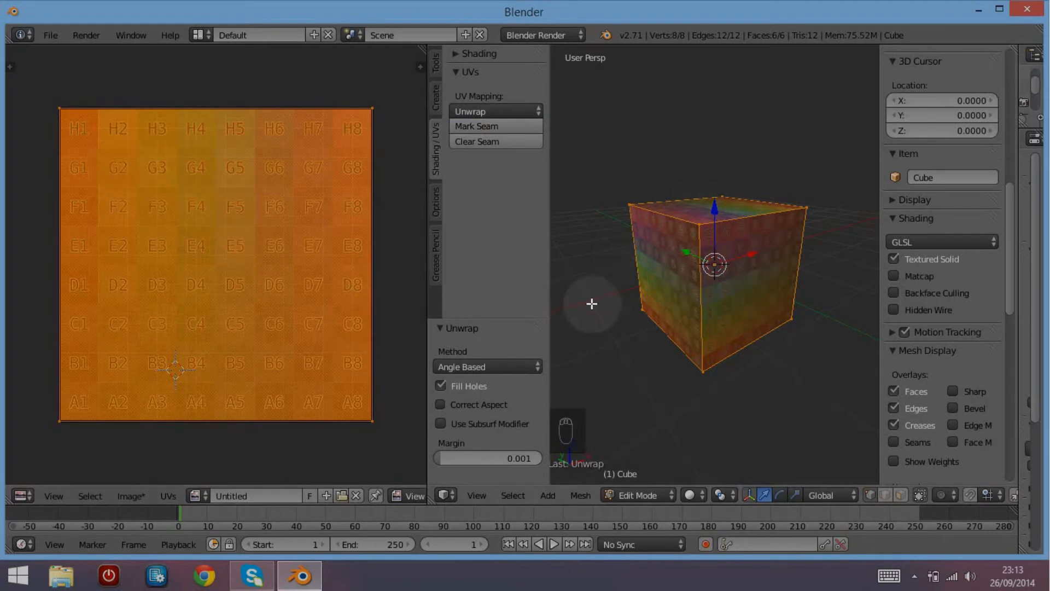
middle_drag(673, 284, 786, 385)
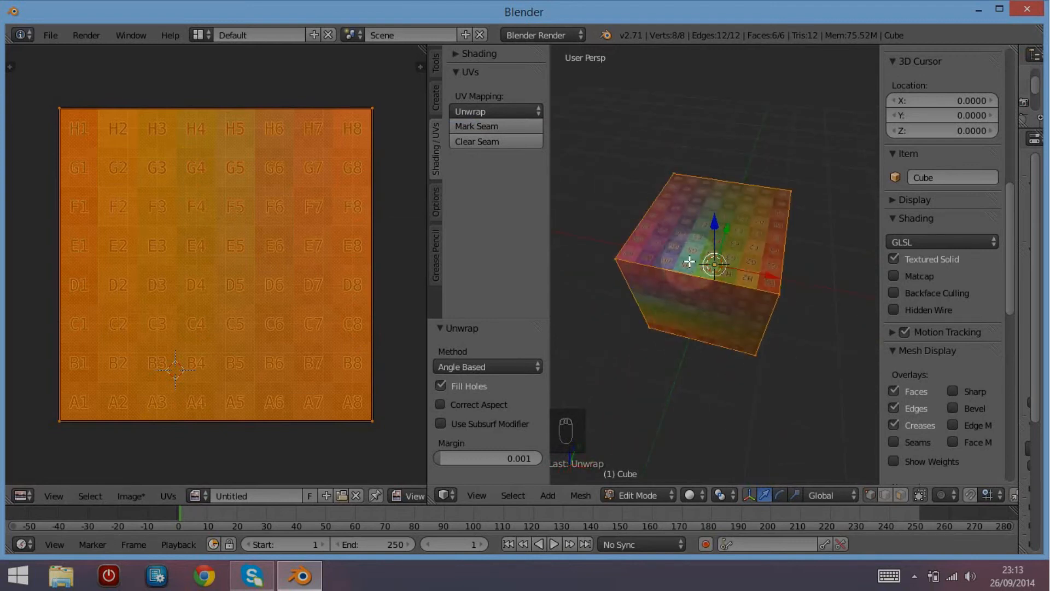
Switch the cube to Texture Paint and brush a white patch onto the middle of its top face.
click(622, 494)
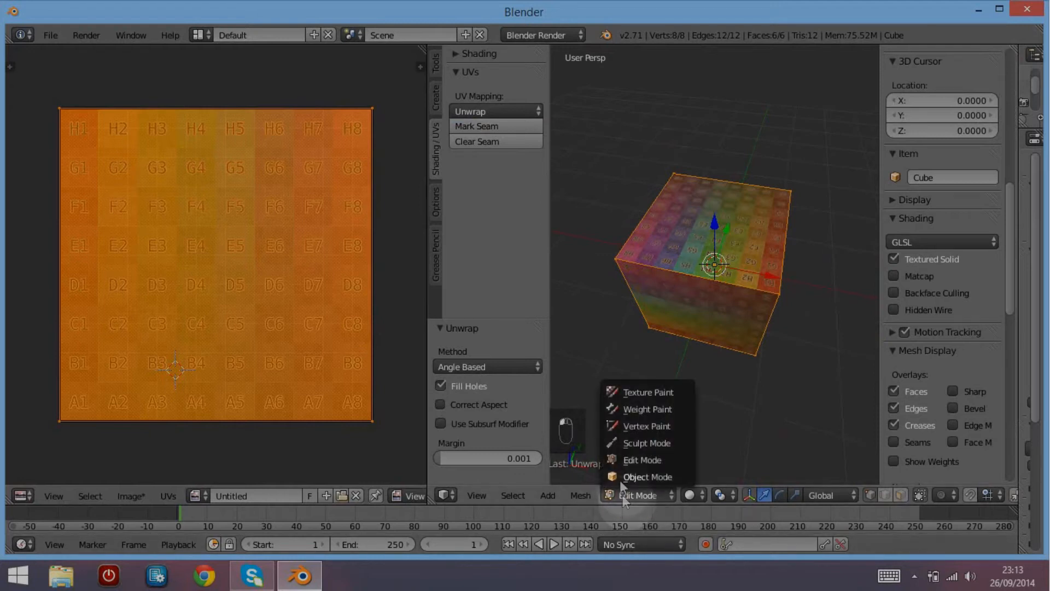
click(636, 410)
drag(485, 305, 512, 305)
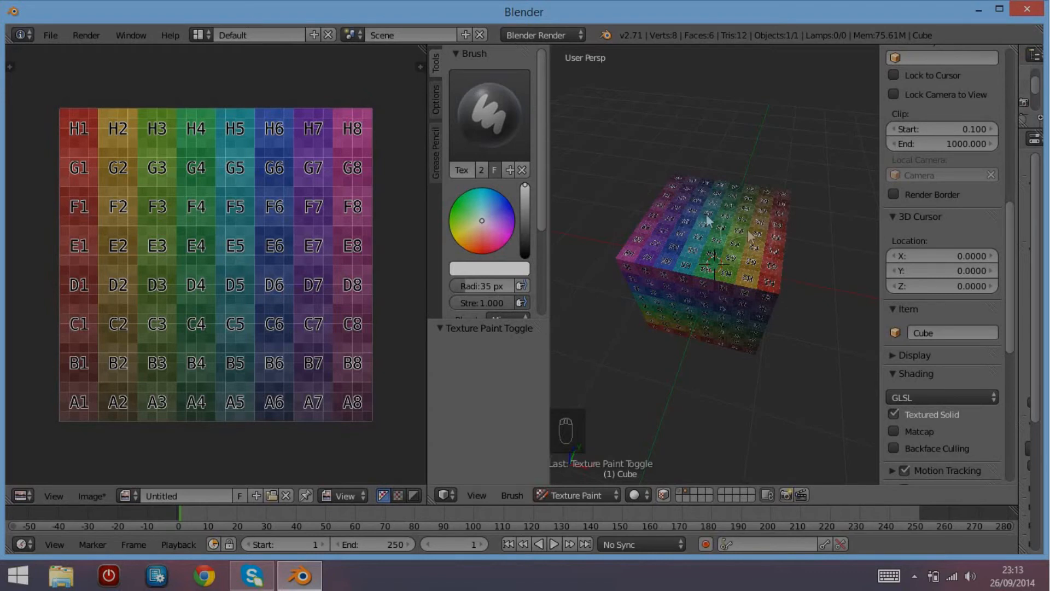
click(730, 231)
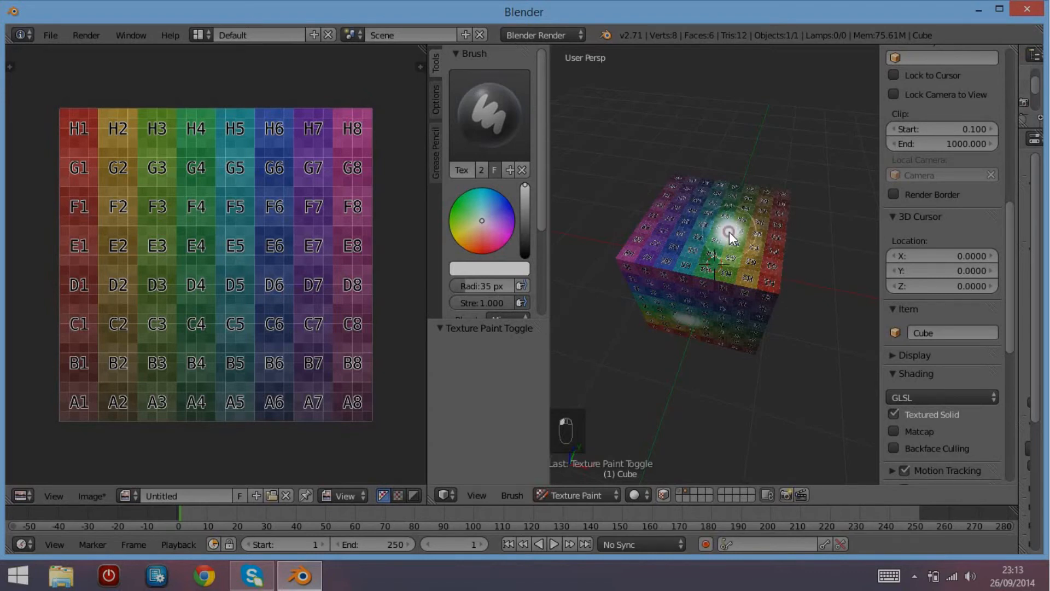
drag(729, 234, 741, 287)
middle_drag(740, 284, 740, 203)
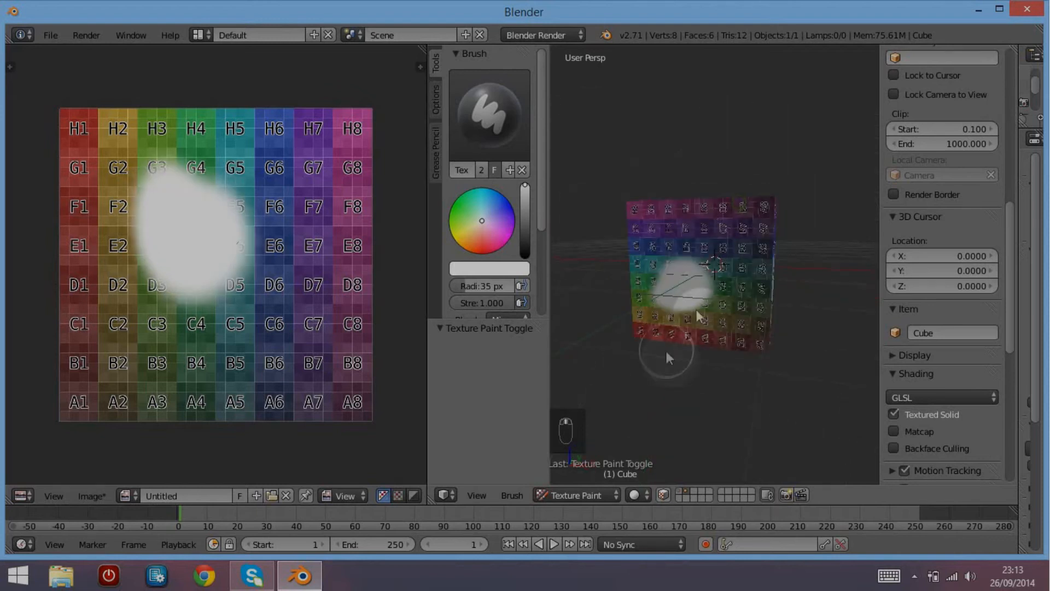
mouse_move(623, 289)
middle_down()
mouse_move(638, 301)
mouse_move(659, 148)
mouse_move(753, 405)
mouse_move(556, 353)
mouse_move(639, 323)
mouse_move(835, 320)
mouse_move(583, 377)
mouse_move(731, 379)
middle_up()
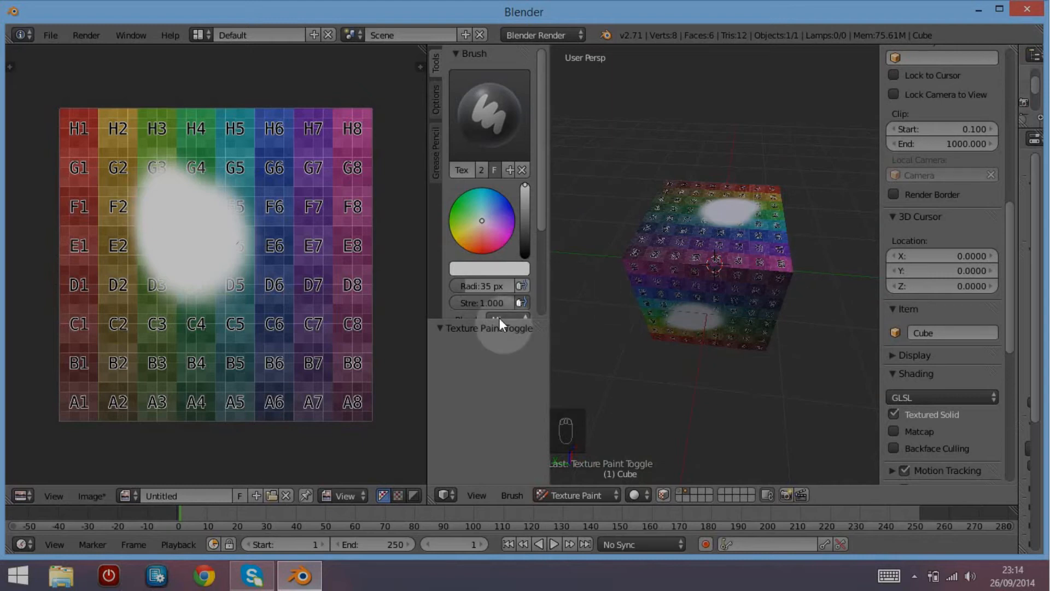
Undo the white paint strokes on the cube and return it to Edit Mode.
key(ctrl+z)
key(ctrl+z)
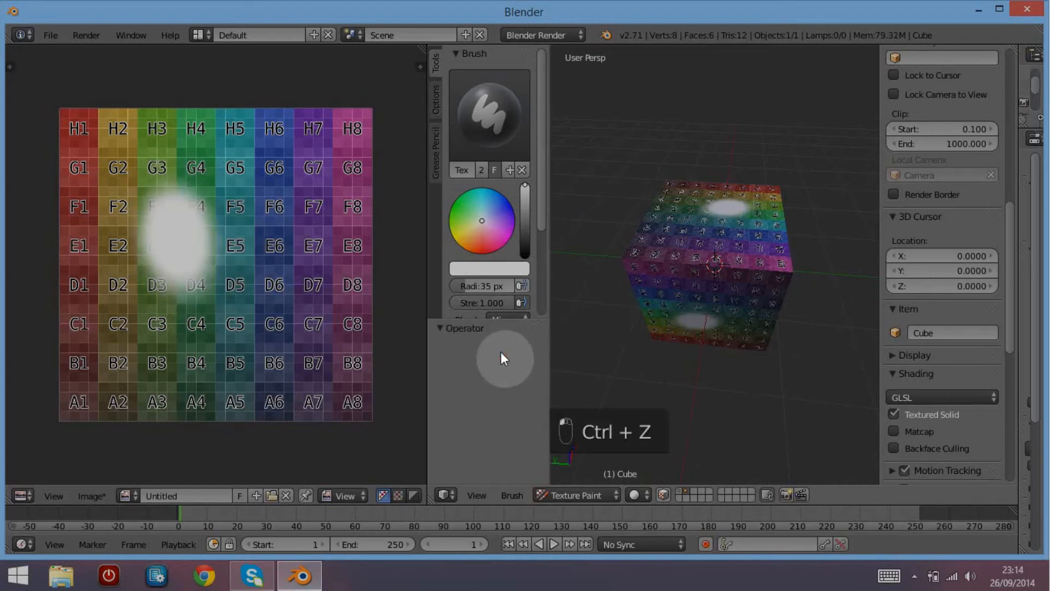
key(ctrl+z)
key(ctrl+z)
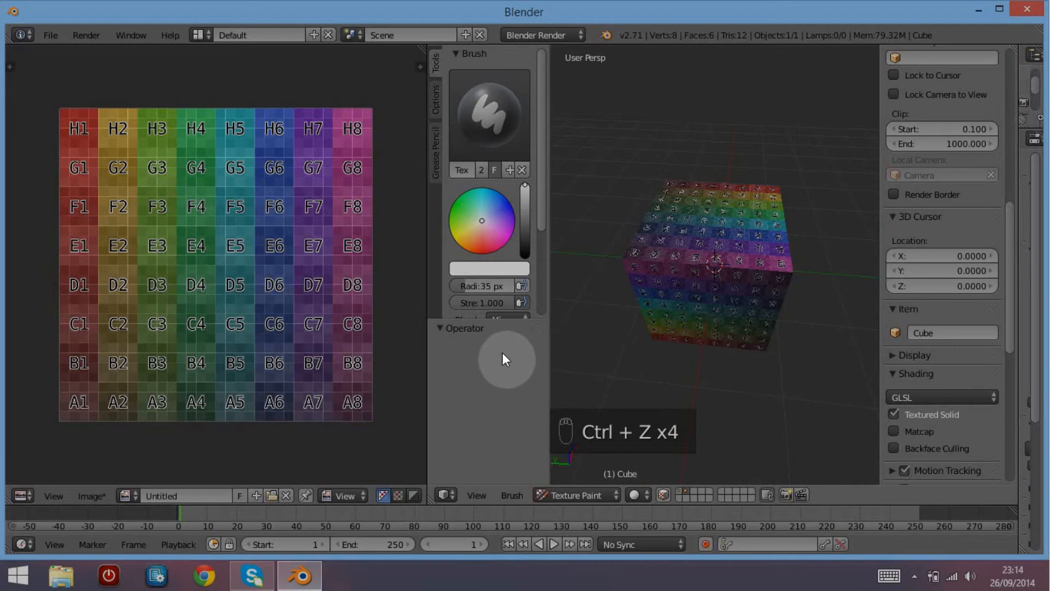
click(564, 496)
click(566, 467)
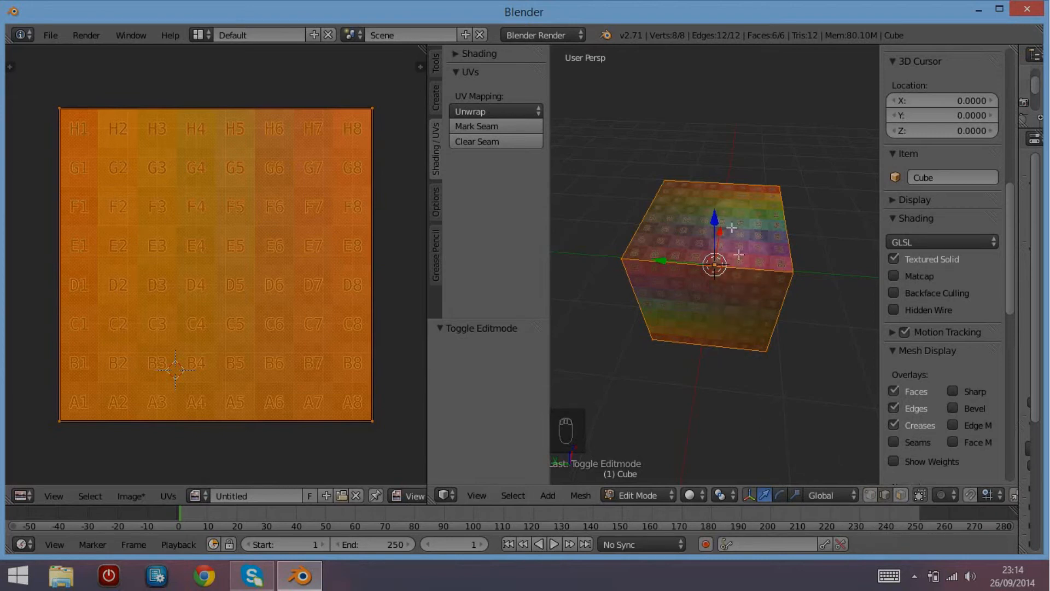
Select three adjoining edges around the cube's top face and mark them as seams.
middle_drag(645, 197, 774, 237)
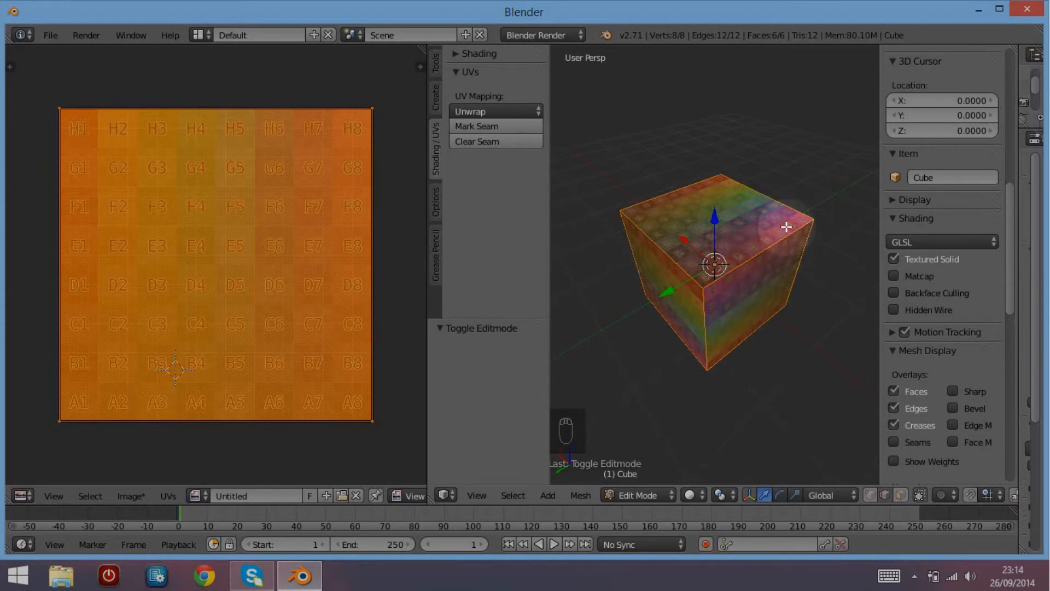
middle_drag(843, 315, 809, 276)
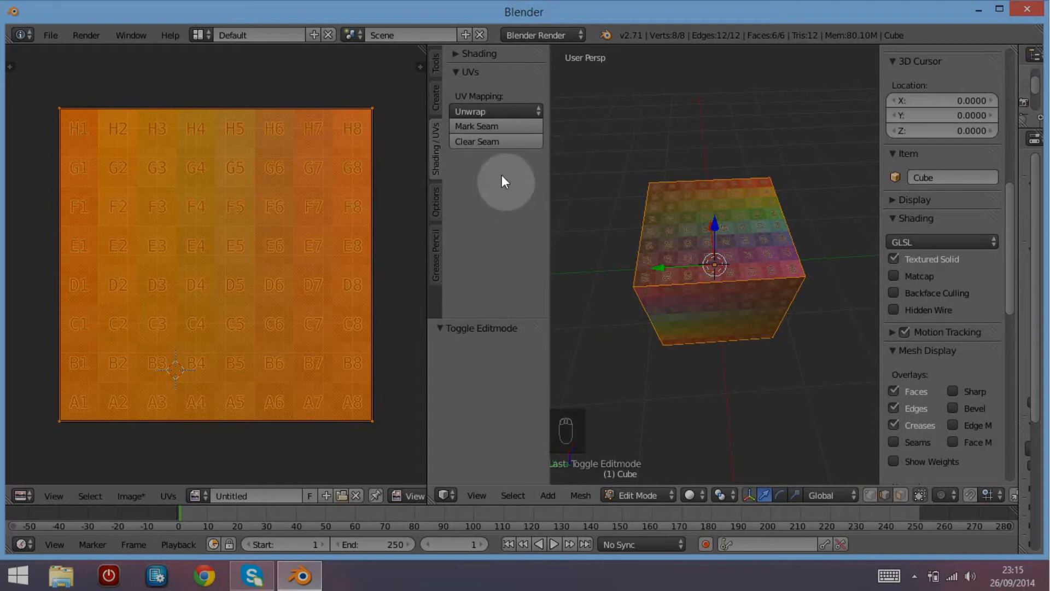
right_click(699, 285)
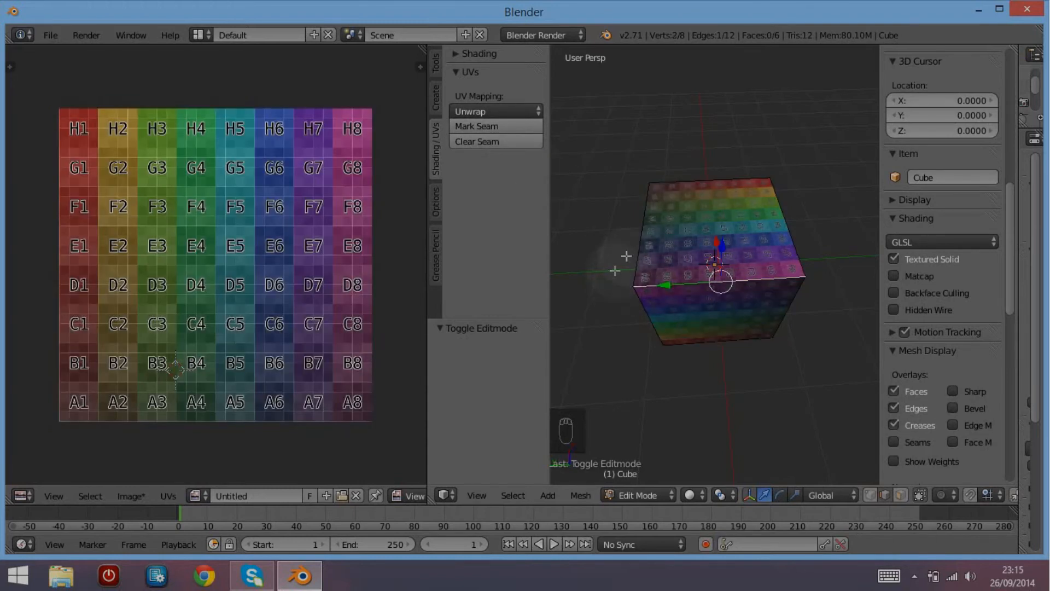
shift+right_click(641, 241)
shift+right_click(706, 181)
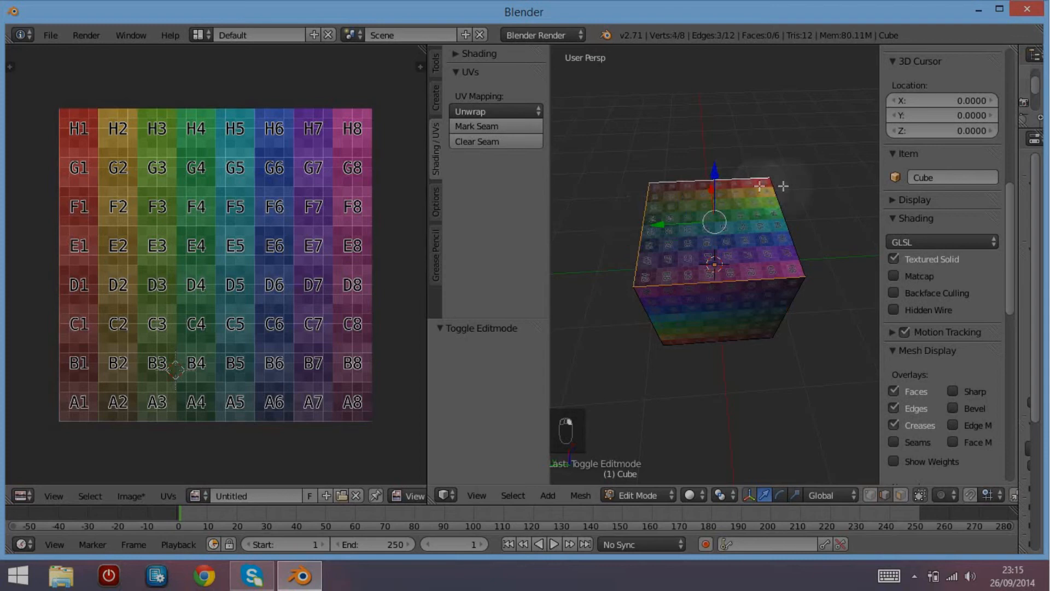
click(475, 125)
Select two of the cube's vertical side edges and mark them as seams.
right_click(650, 335)
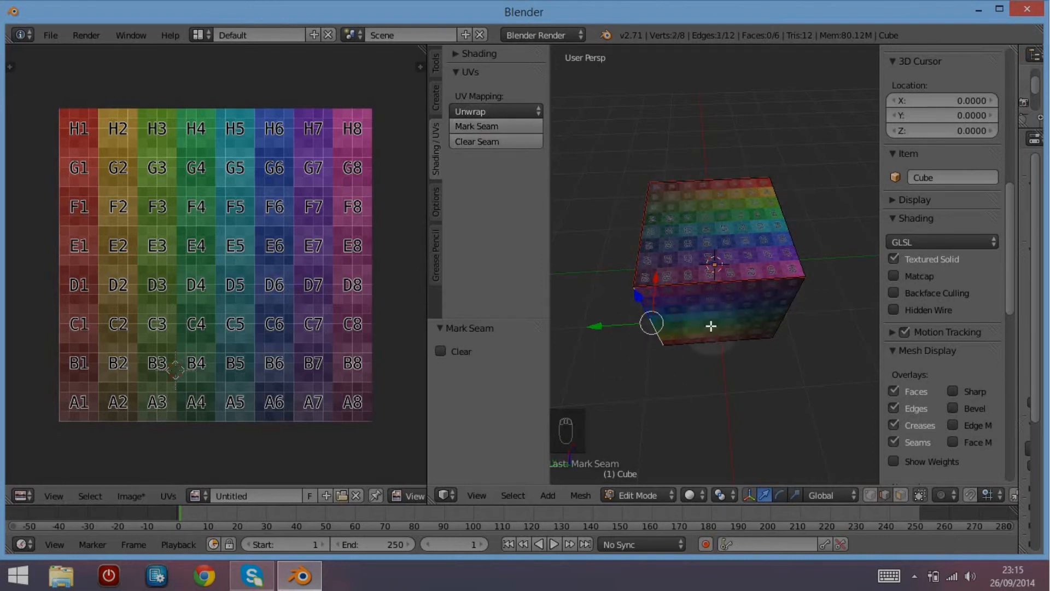
middle_drag(744, 370, 665, 317)
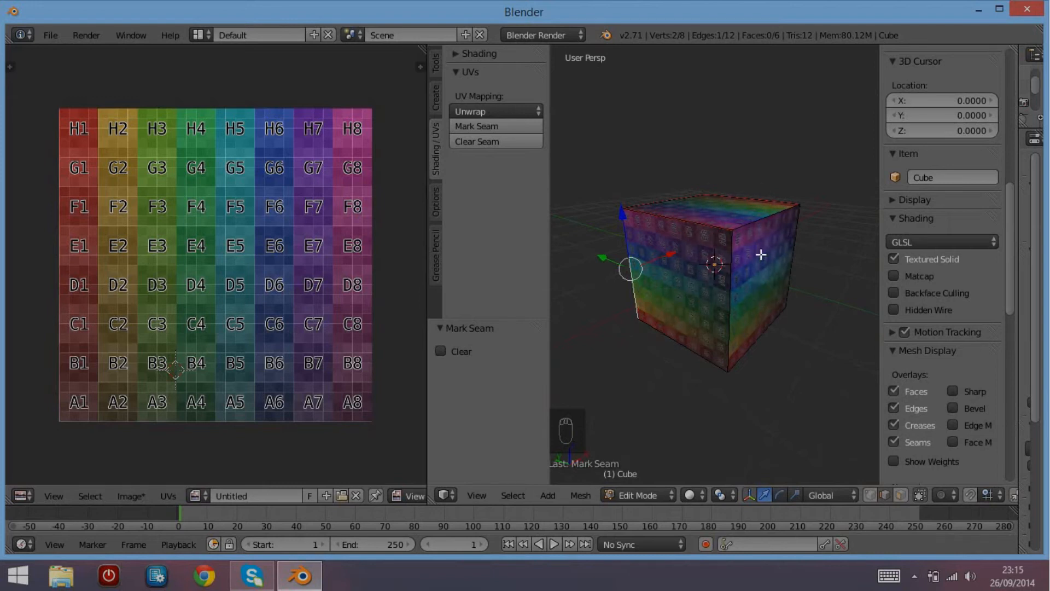
middle_drag(704, 294, 563, 301)
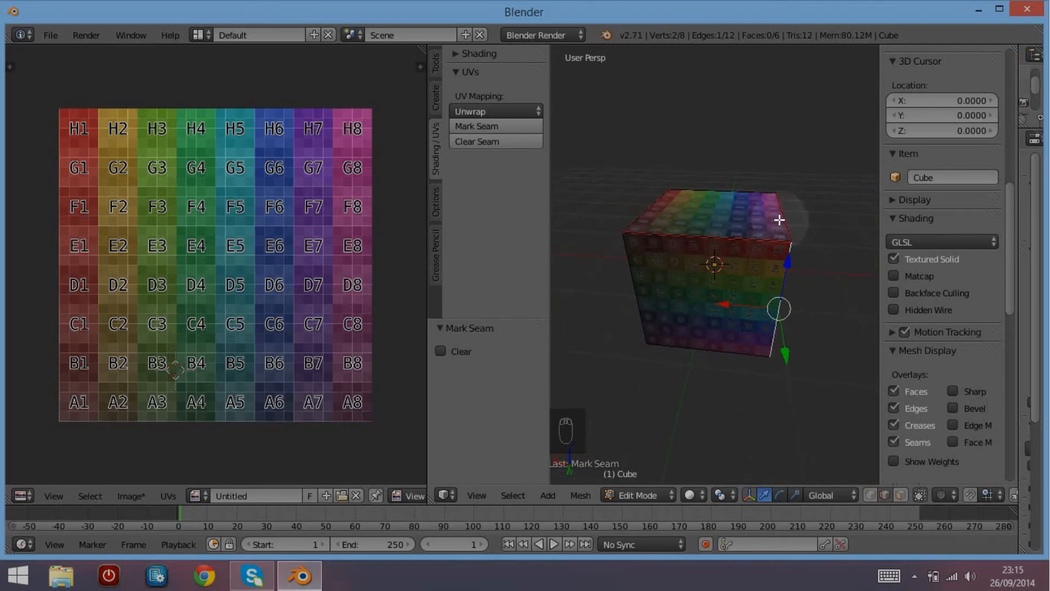
middle_drag(792, 312, 708, 292)
right_click(784, 275)
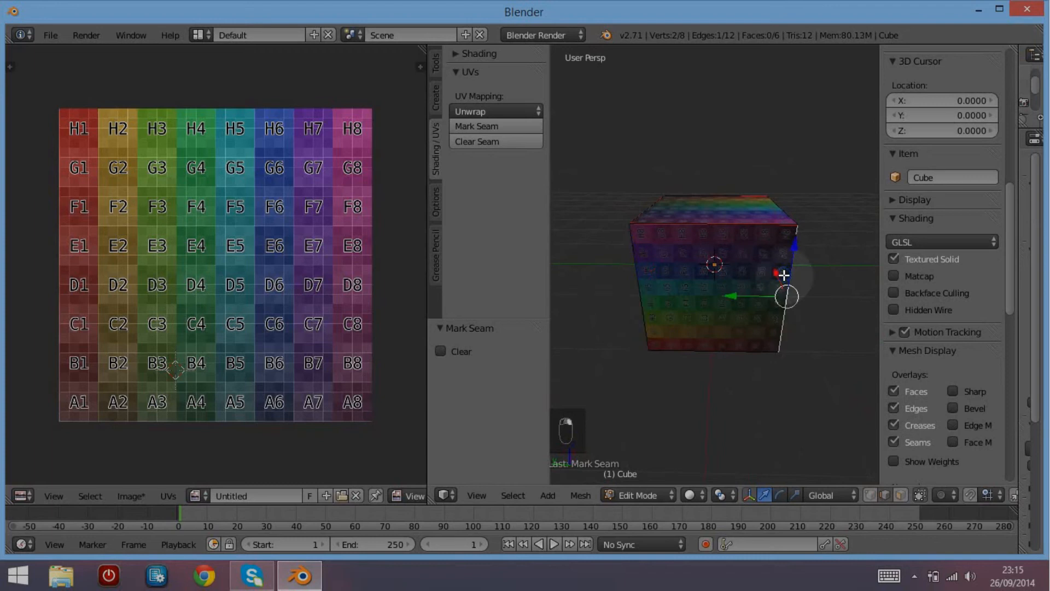
middle_drag(765, 323, 589, 310)
shift+right_click(606, 241)
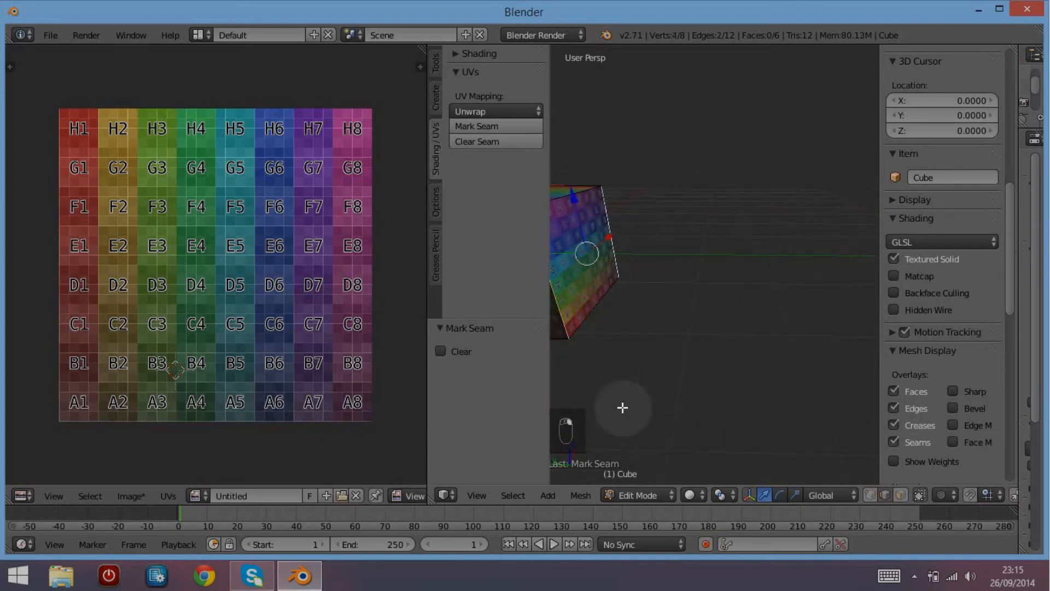
middle_drag(595, 379, 729, 375)
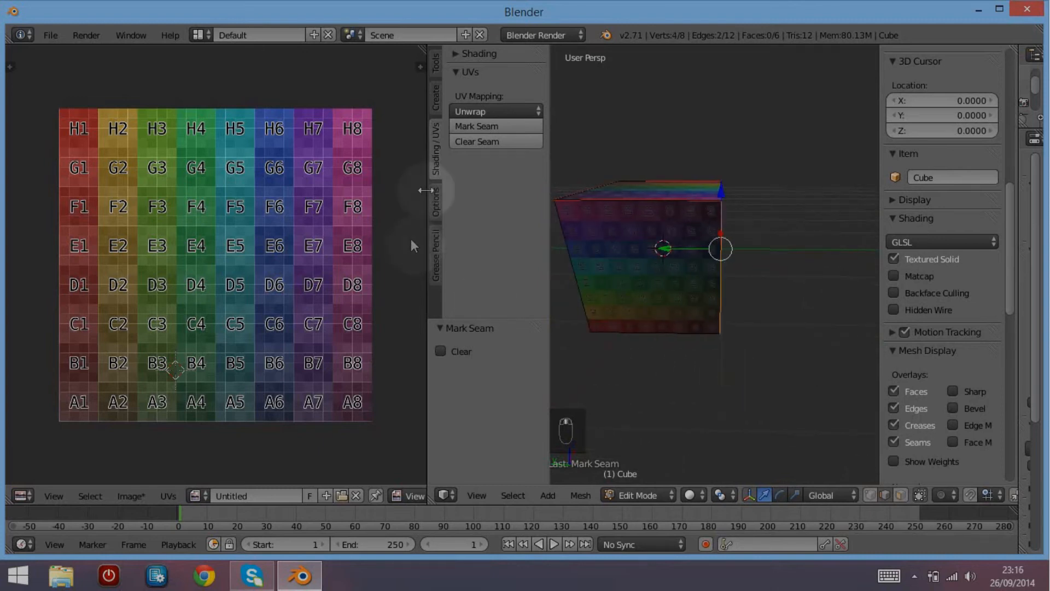
click(484, 127)
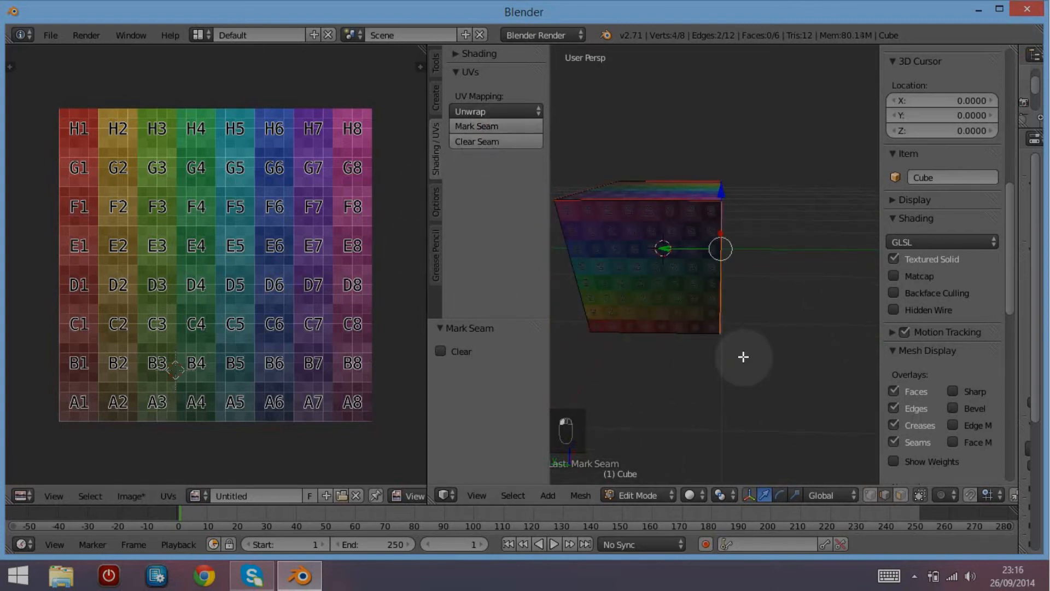
Add the cube's remaining two vertical edges to the selection and mark all four as seams.
middle_drag(741, 356, 683, 365)
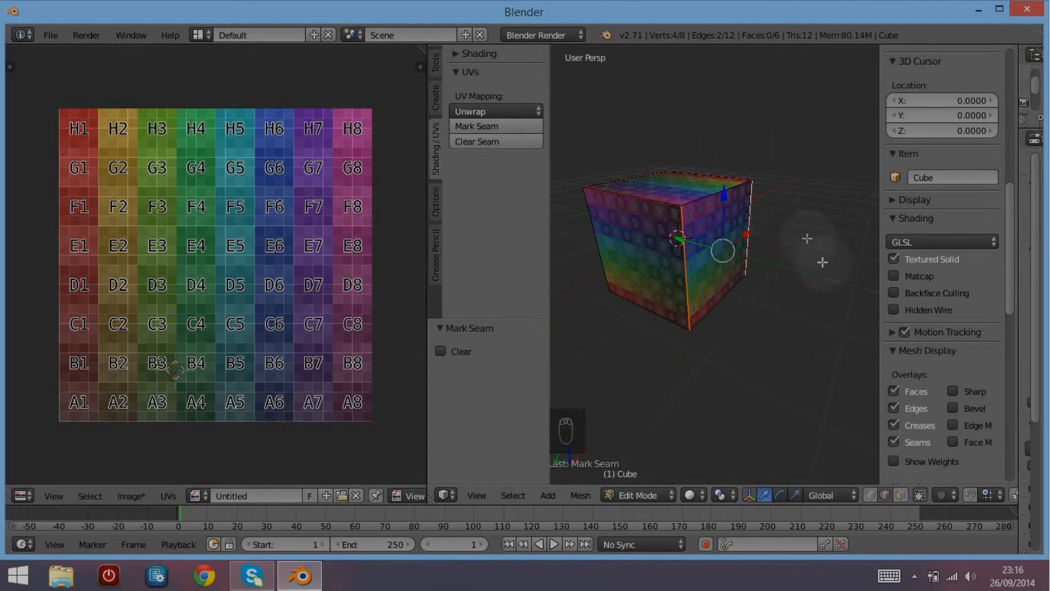
middle_drag(820, 263, 793, 356)
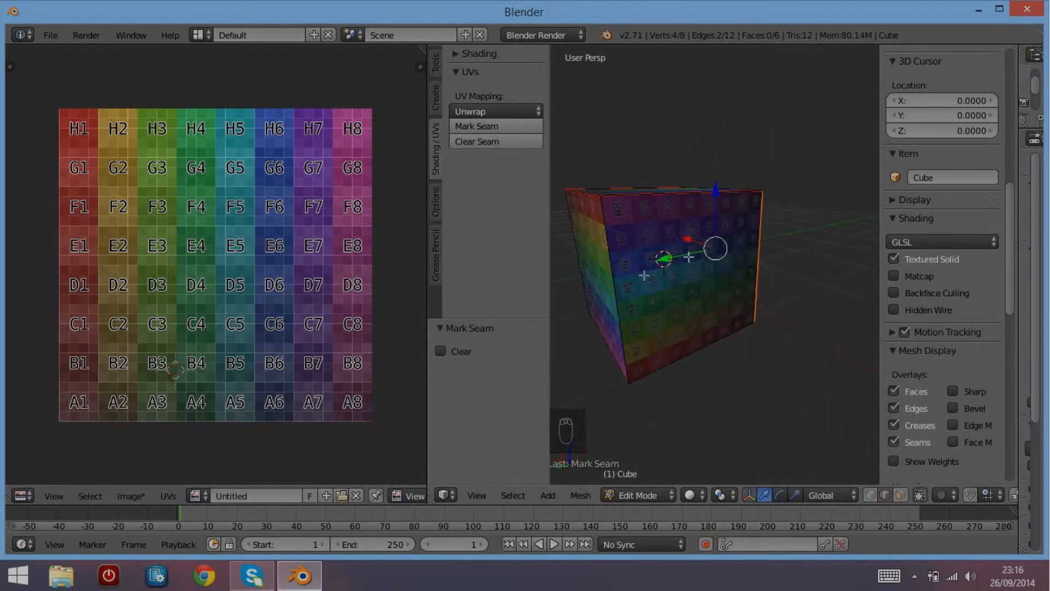
middle_drag(673, 350, 709, 324)
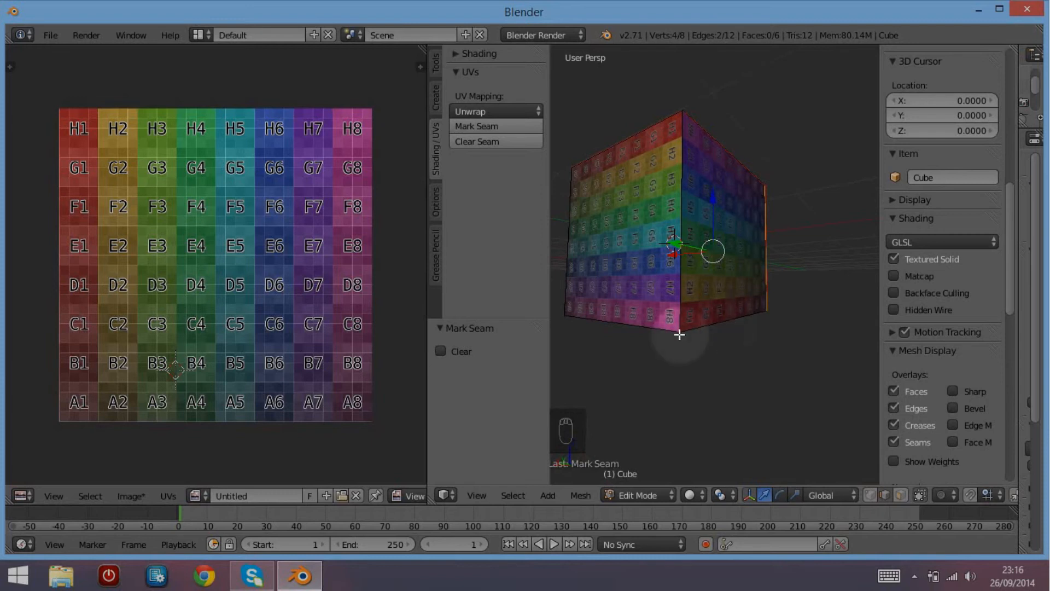
middle_drag(679, 335, 750, 379)
shift+right_click(641, 236)
middle_drag(614, 354, 724, 350)
shift+right_click(715, 298)
middle_drag(786, 300, 673, 284)
click(475, 127)
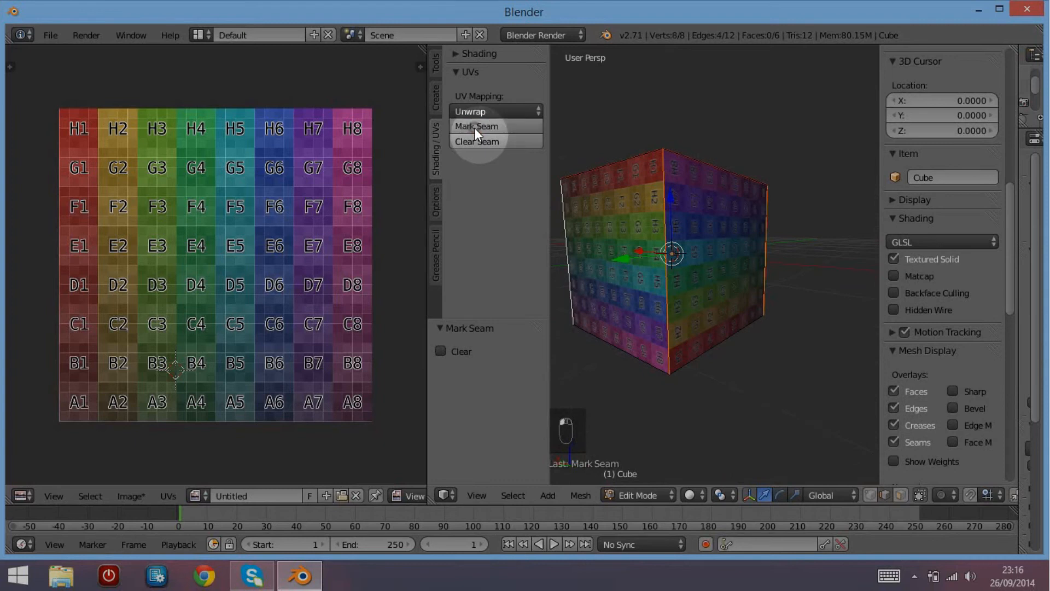
Select the whole cube and unwrap it along the marked seams using Unwrap.
key(u)
click(704, 283)
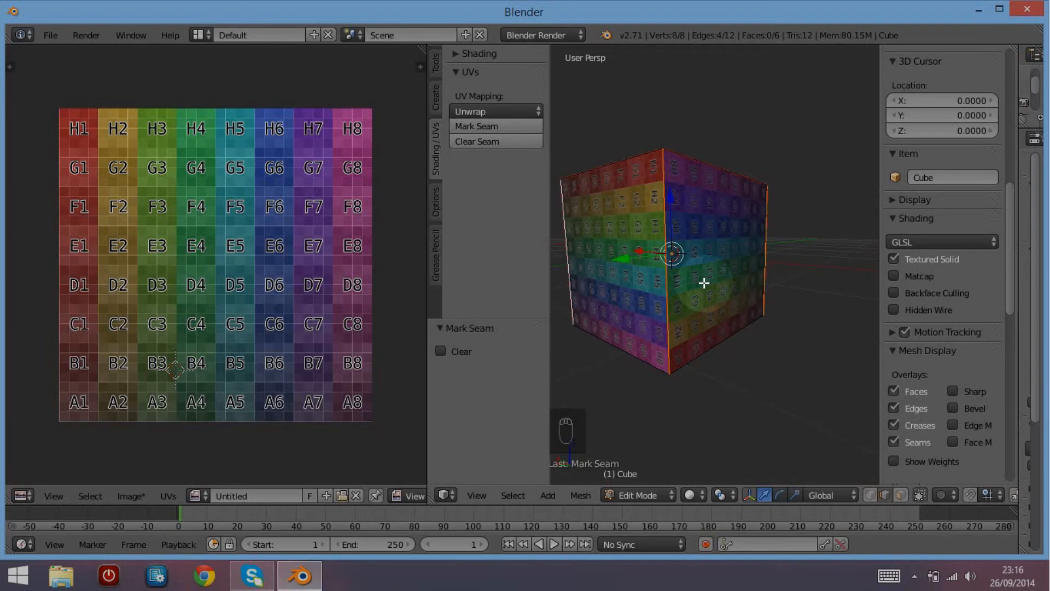
key(a)
key(a)
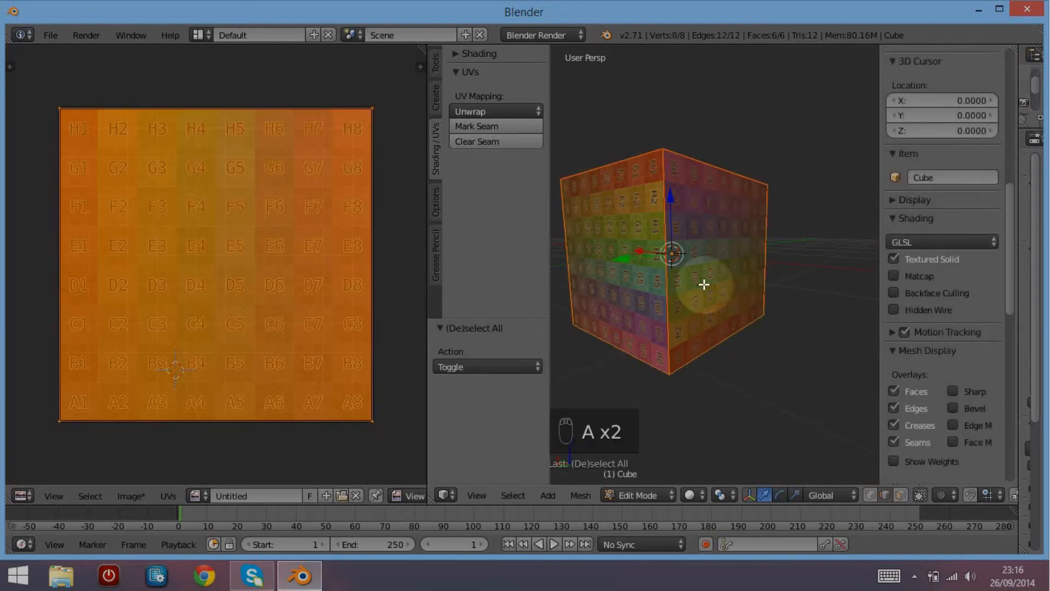
key(u)
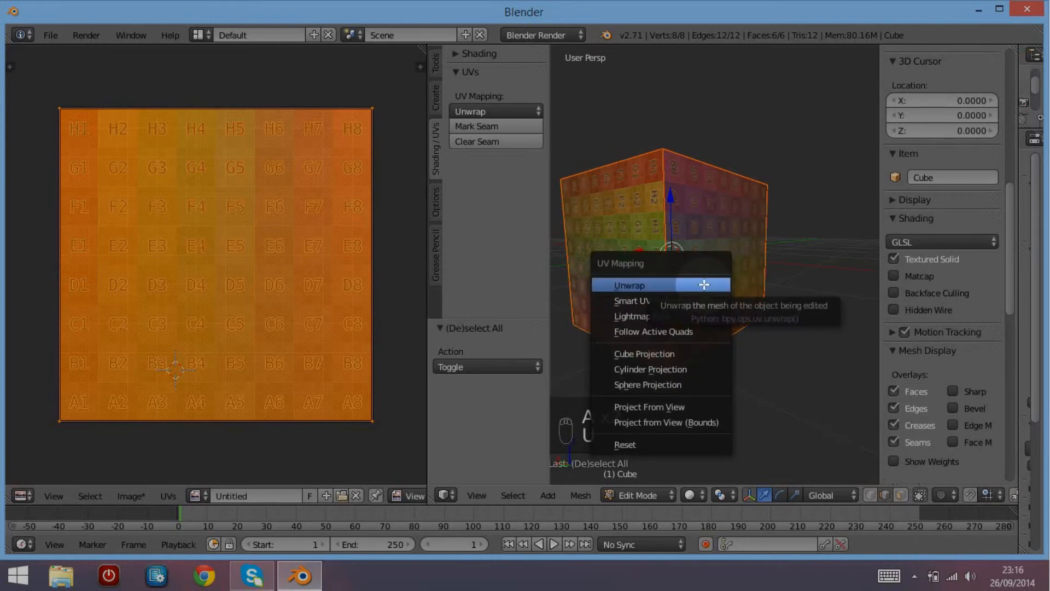
click(704, 285)
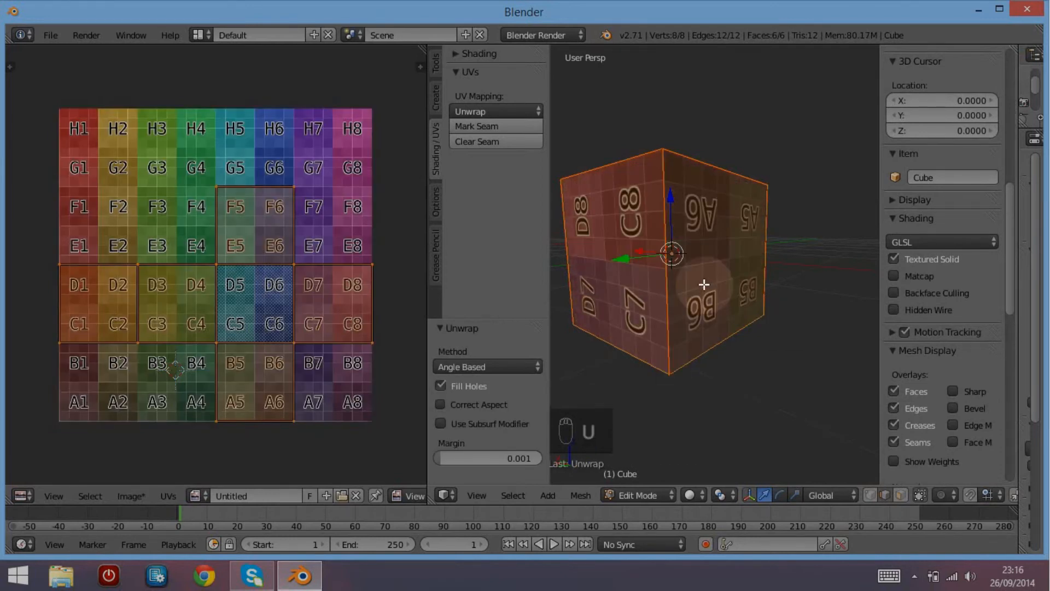
Examine each cube face from all around and compare it with its square in the unwrapped layout.
middle_drag(732, 251, 638, 239)
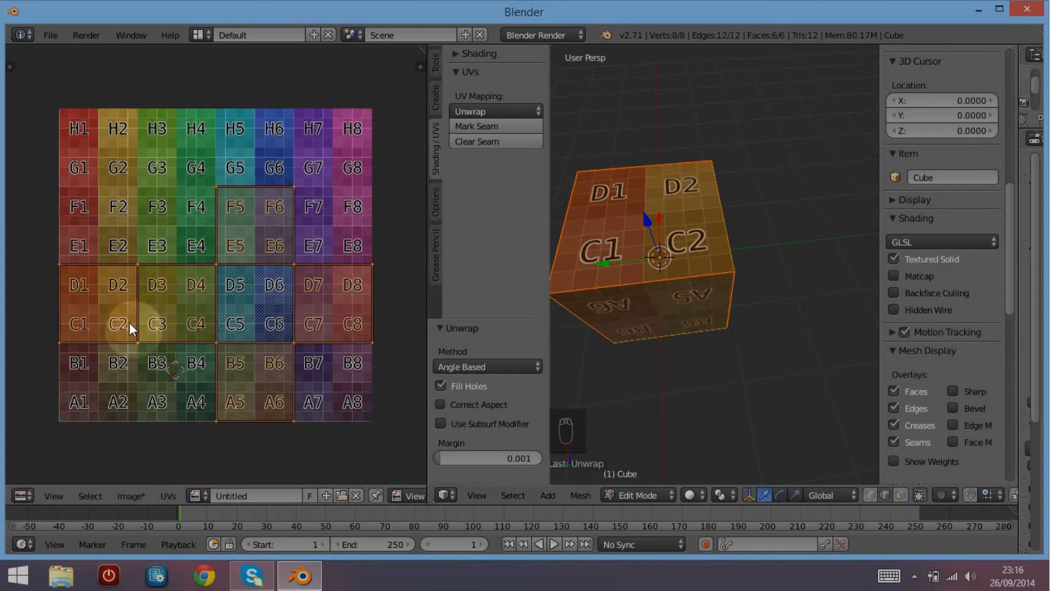
middle_drag(651, 257, 610, 234)
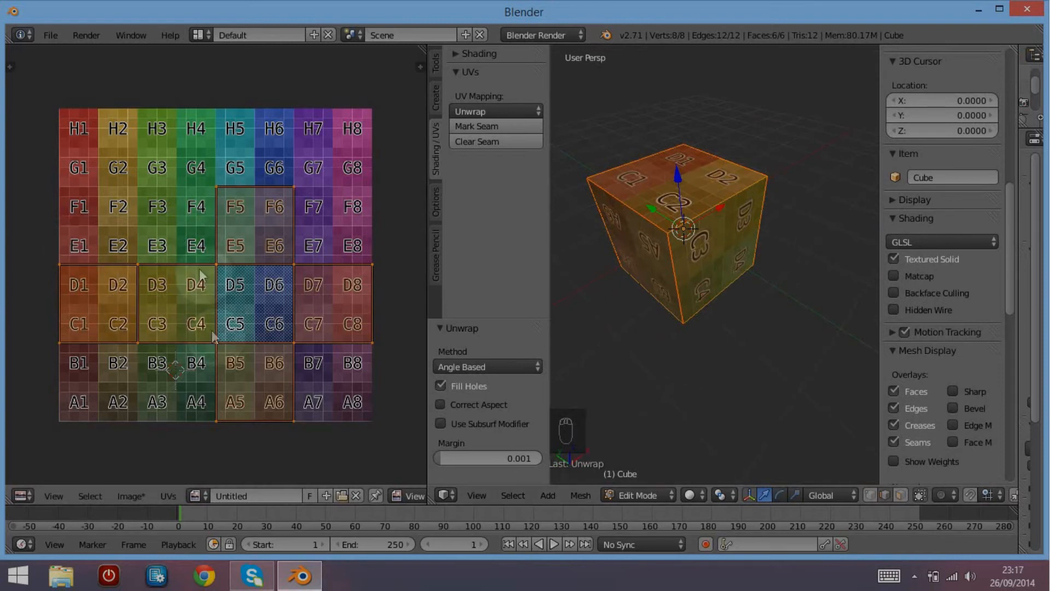
middle_drag(739, 389, 698, 324)
middle_drag(706, 448, 687, 403)
middle_drag(699, 340, 731, 268)
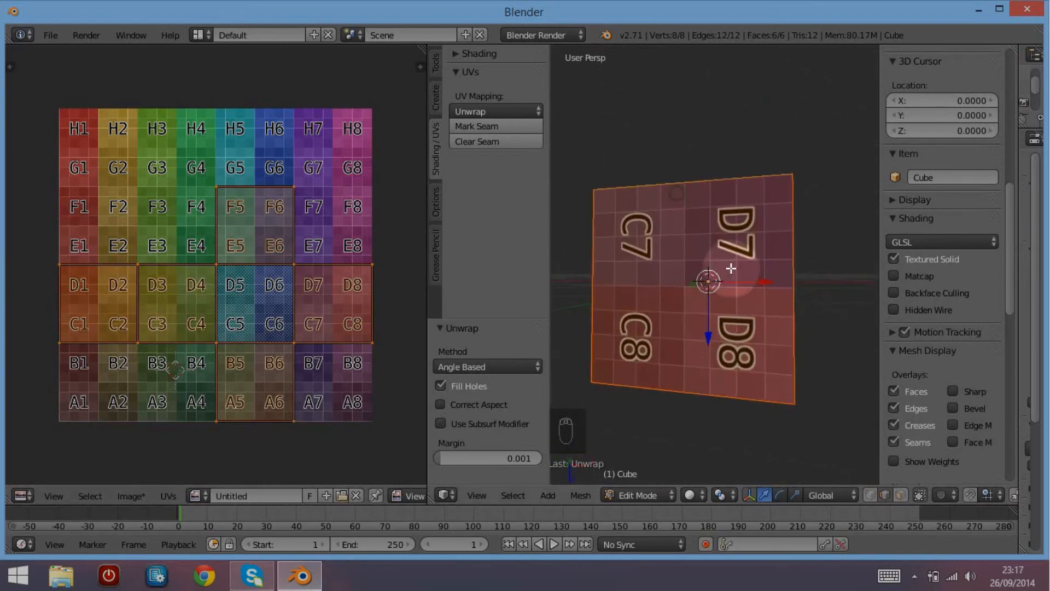
middle_drag(731, 228, 784, 259)
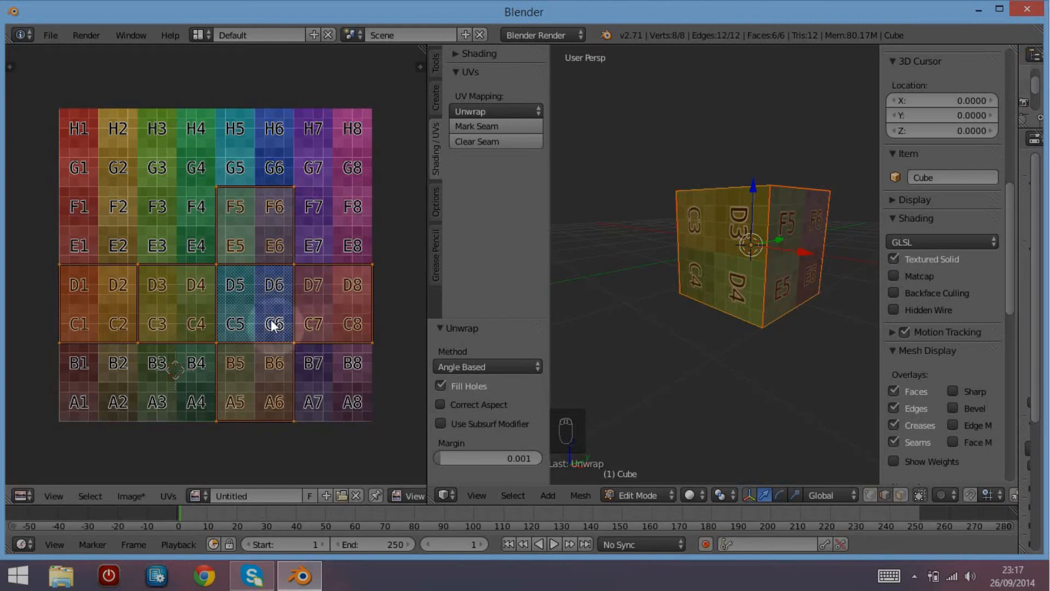
key(s)
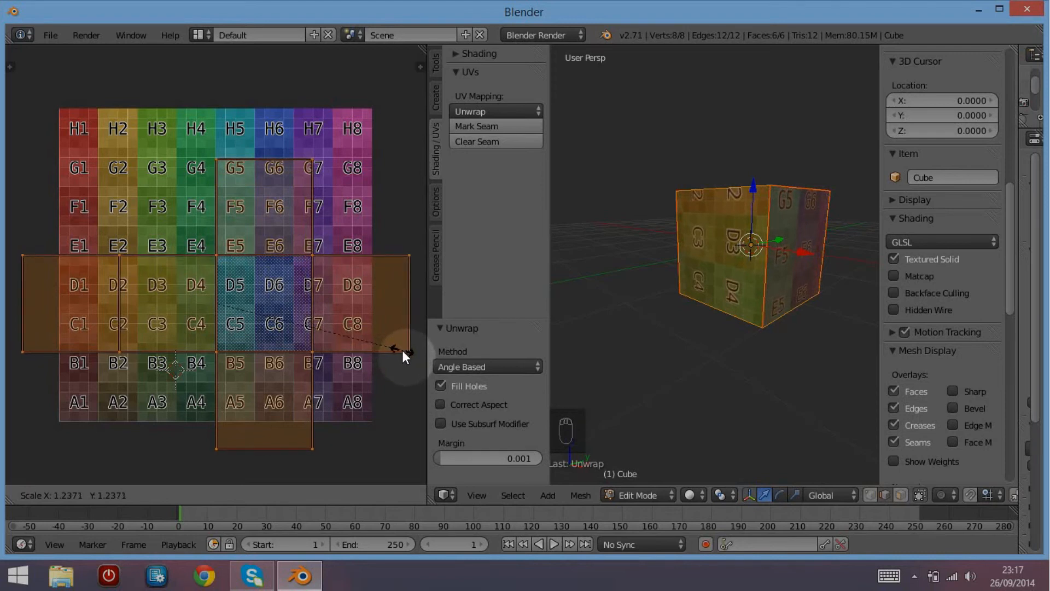
key(g)
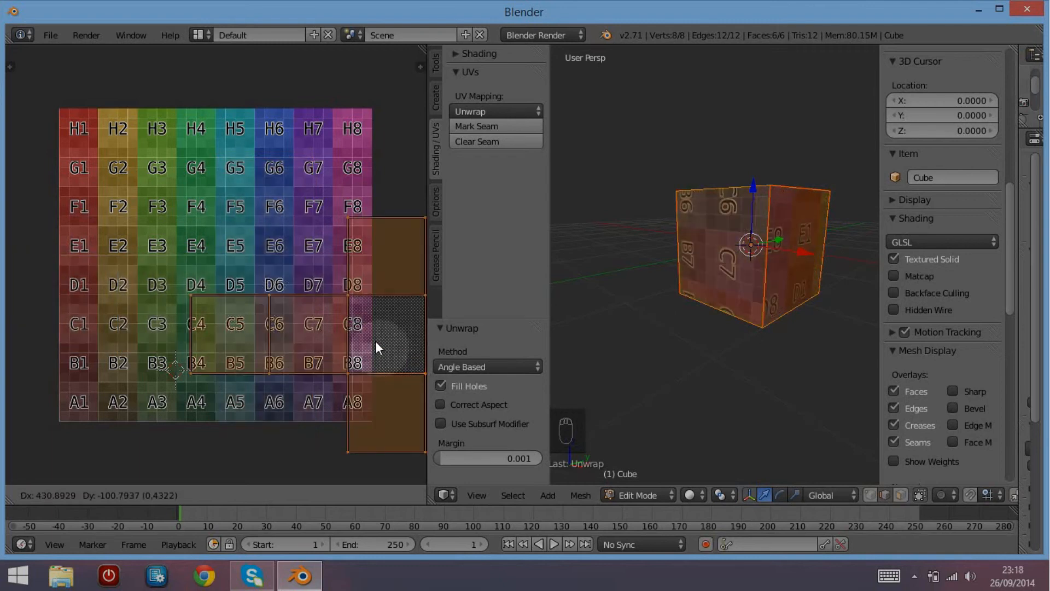
right_click(301, 313)
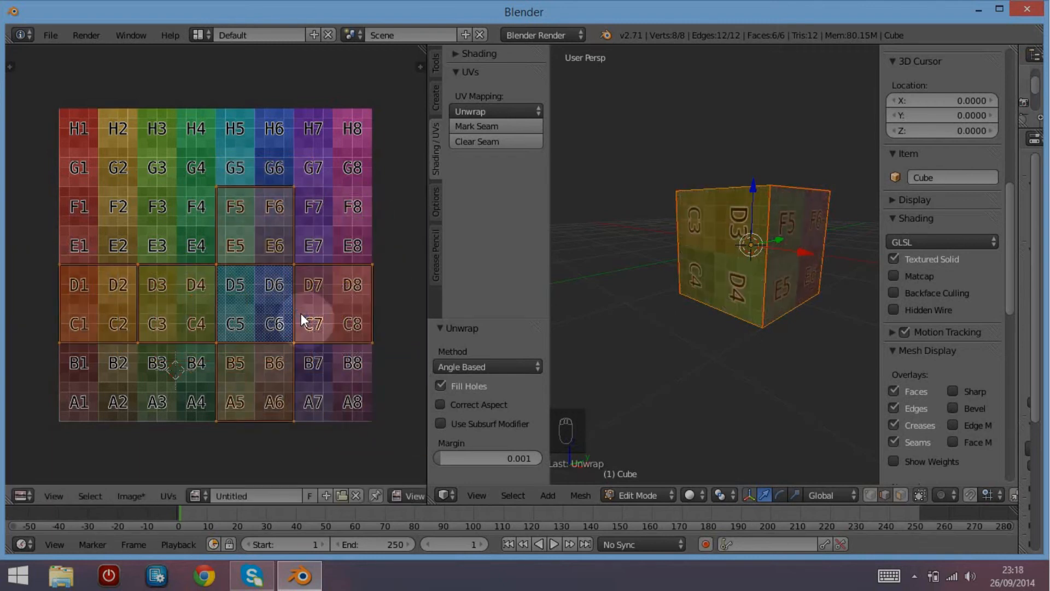
Scale the whole UV layout up by about 1.255 and move it about 0.032 along X.
key(s)
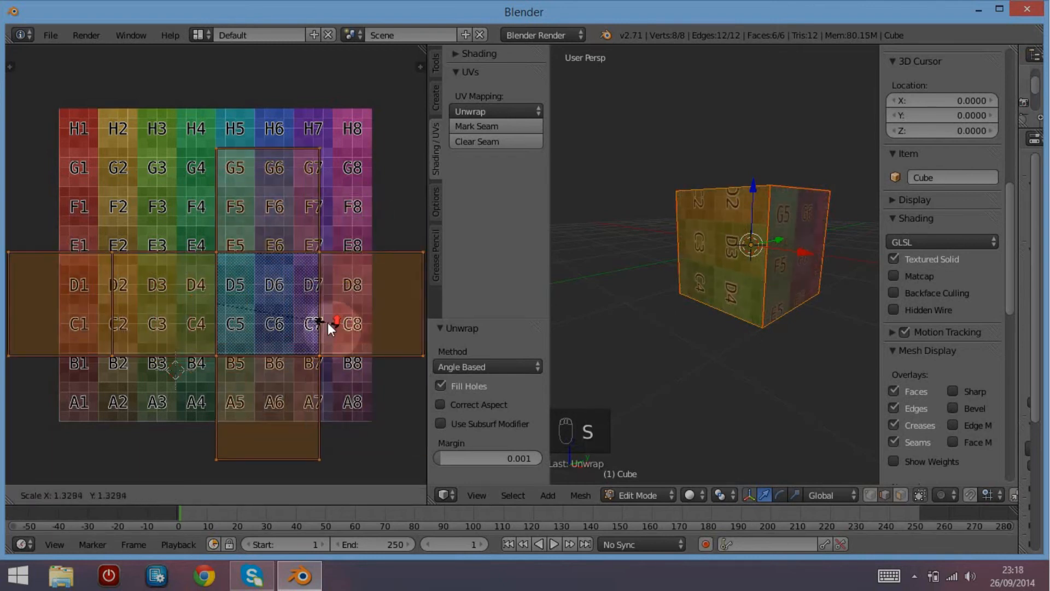
click(265, 293)
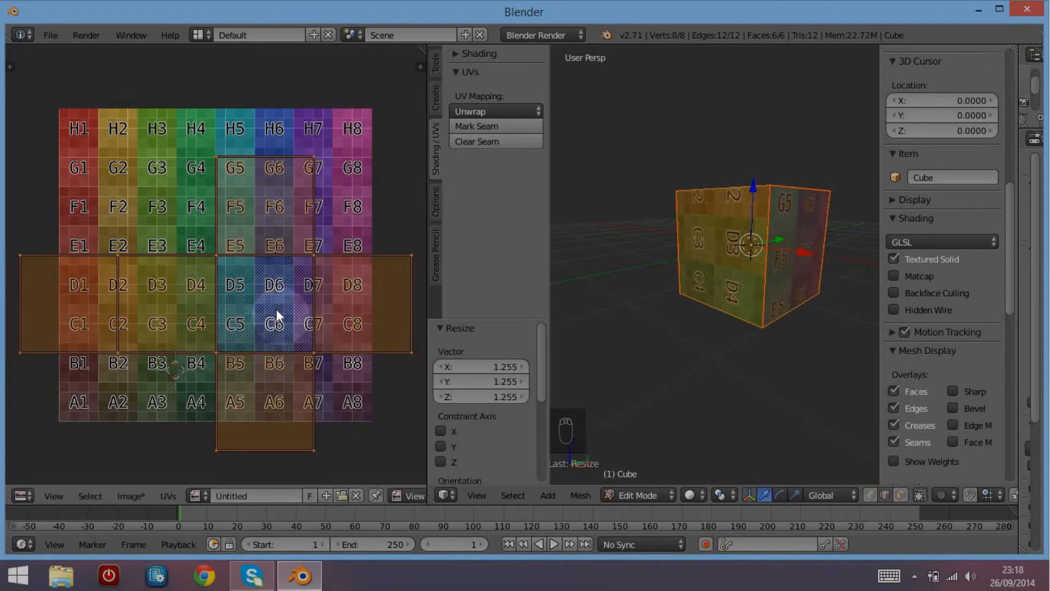
key(g)
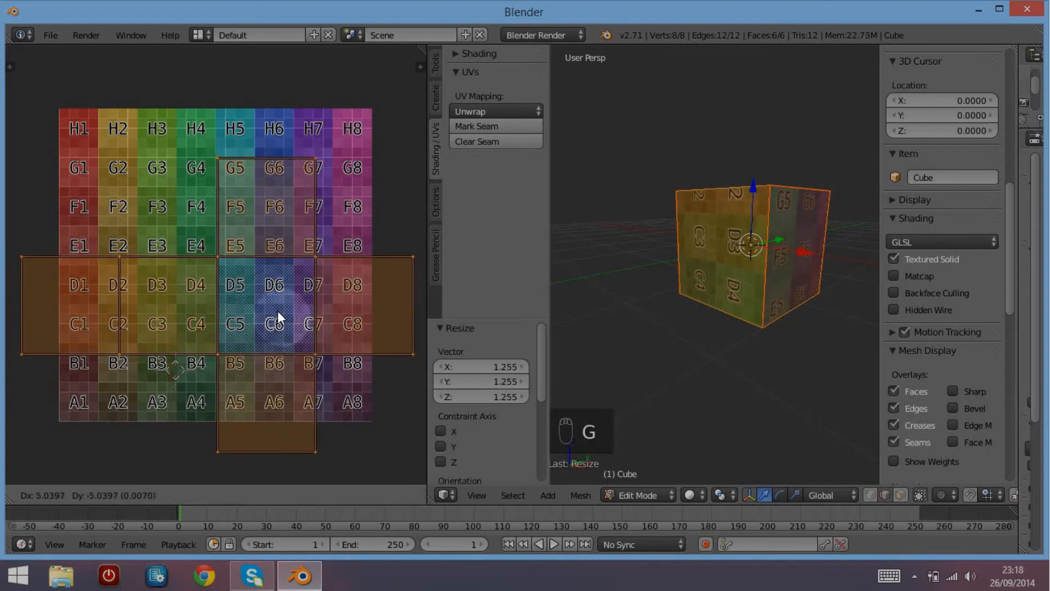
key(x)
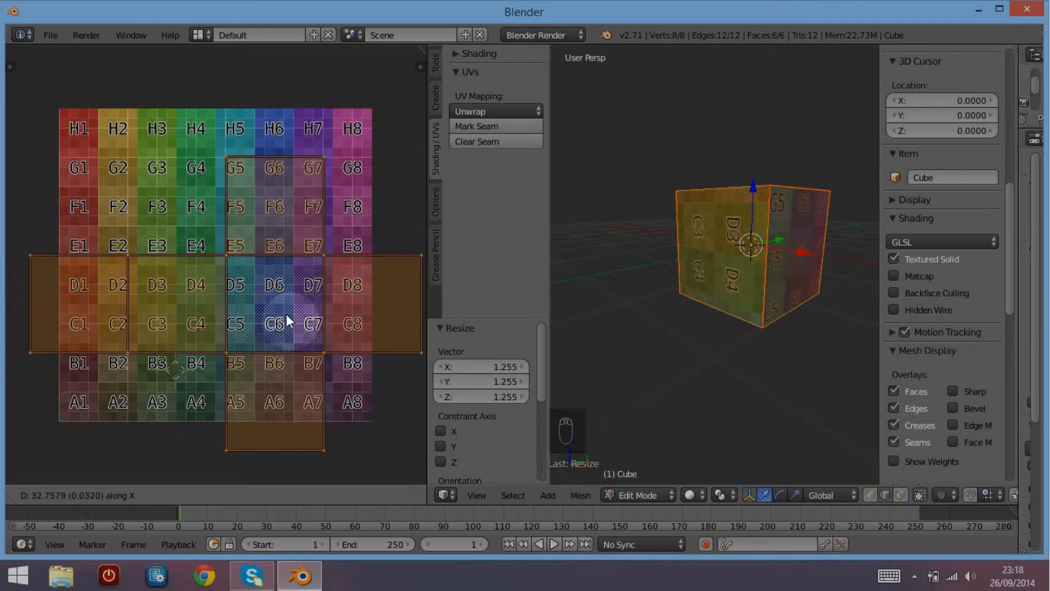
click(285, 320)
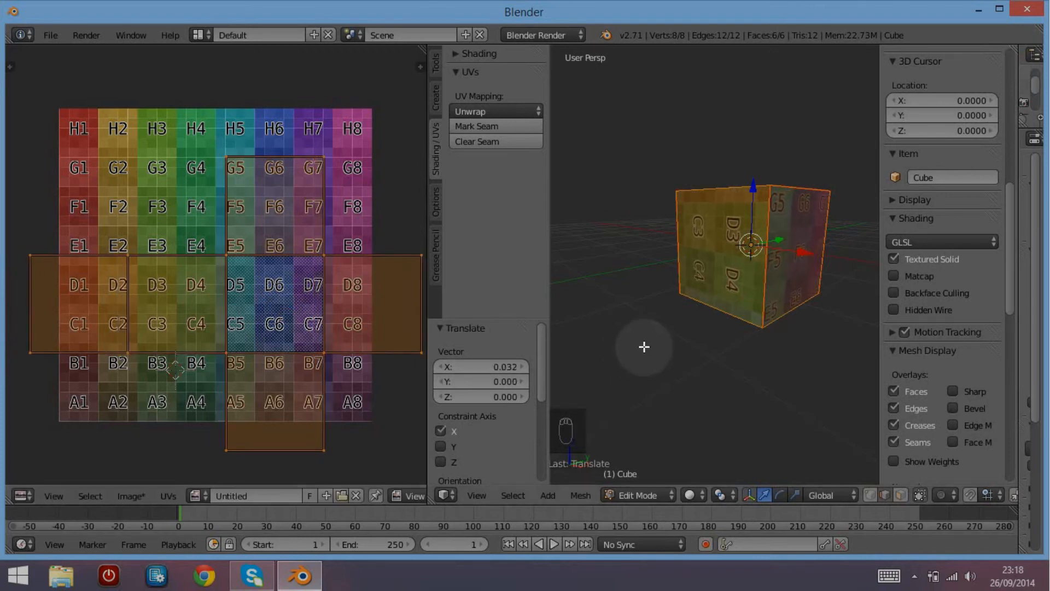
Compare the cube's faces with the enlarged UV layout, including the parts extending past the image's edges.
middle_drag(813, 249, 703, 223)
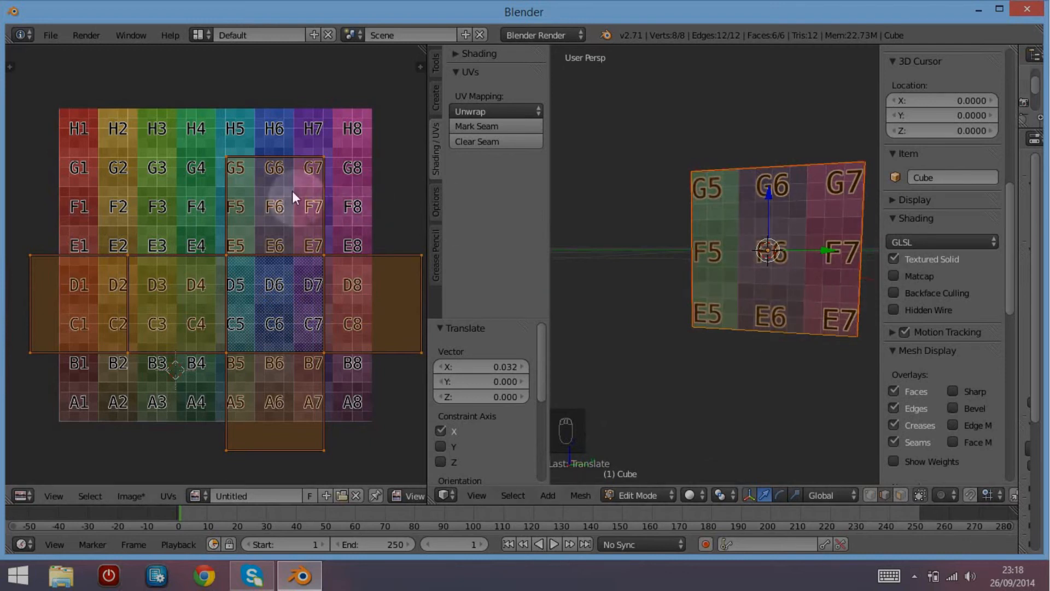
middle_drag(769, 257, 640, 275)
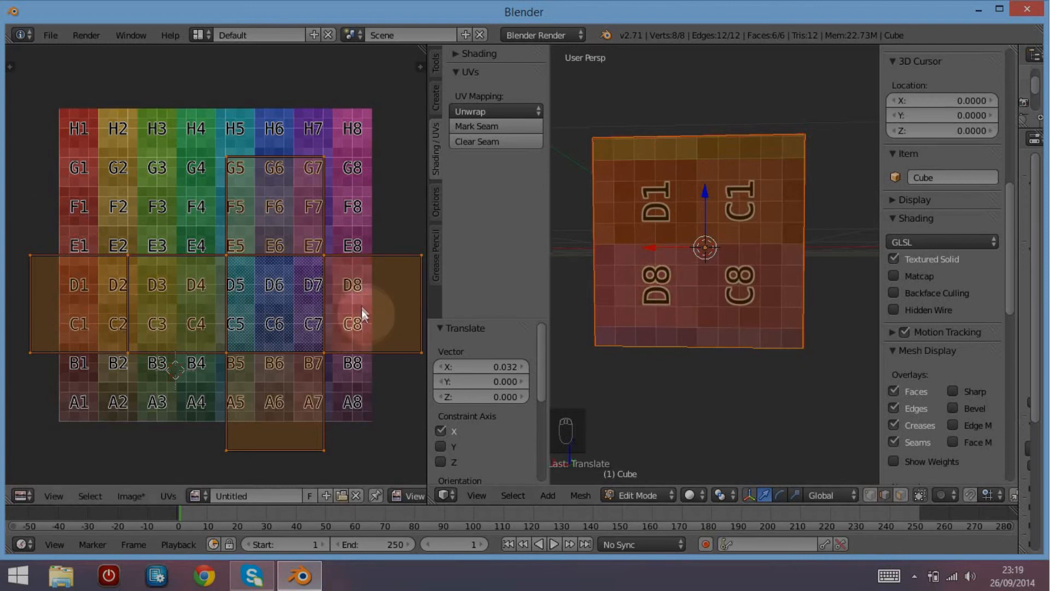
middle_drag(750, 241, 557, 380)
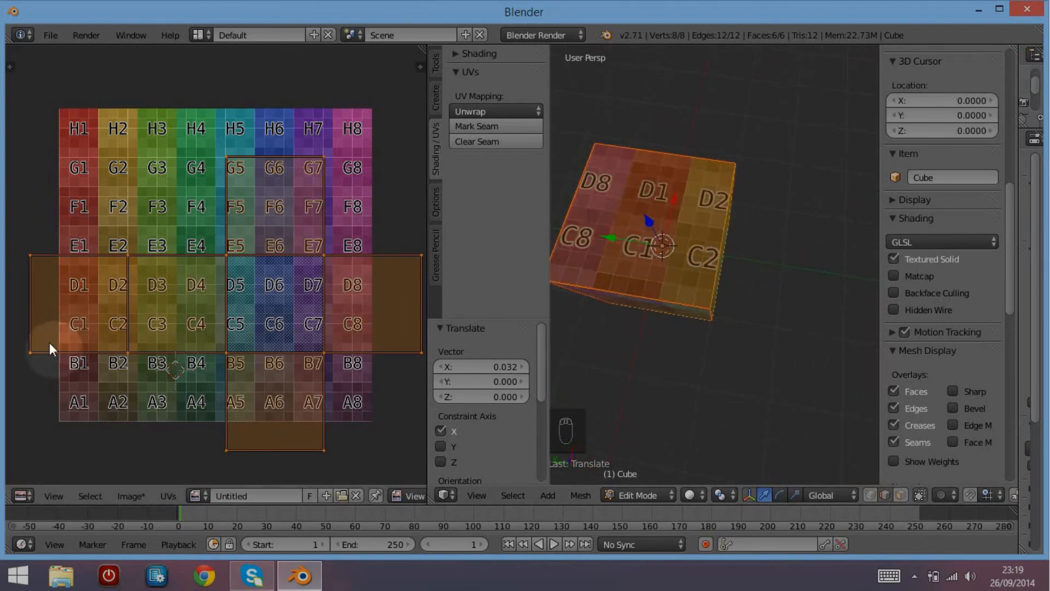
mouse_move(715, 247)
middle_down()
mouse_move(728, 250)
mouse_move(690, 259)
mouse_move(705, 205)
mouse_move(689, 195)
mouse_move(737, 176)
mouse_move(741, 259)
mouse_move(703, 256)
mouse_move(719, 246)
middle_up()
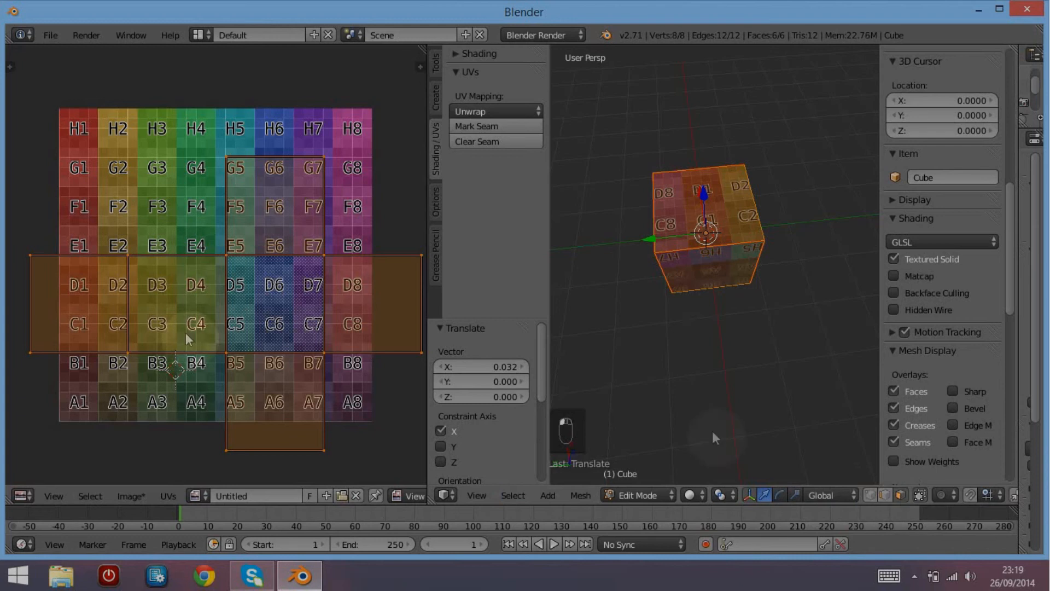
Switch the UV editor to face selection and scale the face covering C3 to D4 down to about 0.154.
scroll(293, 497, down, 6)
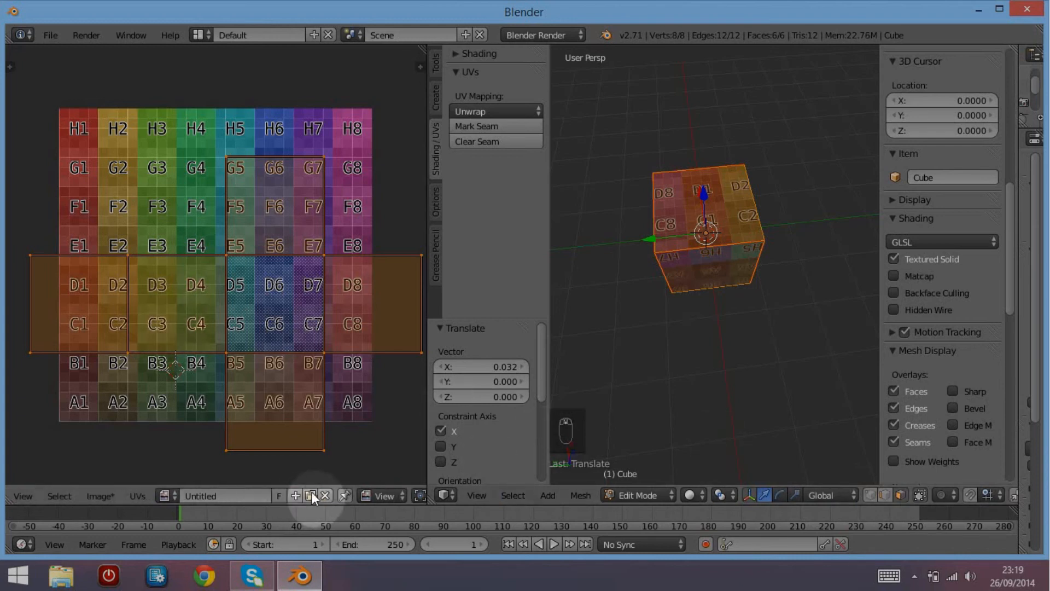
scroll(321, 502, down, 2)
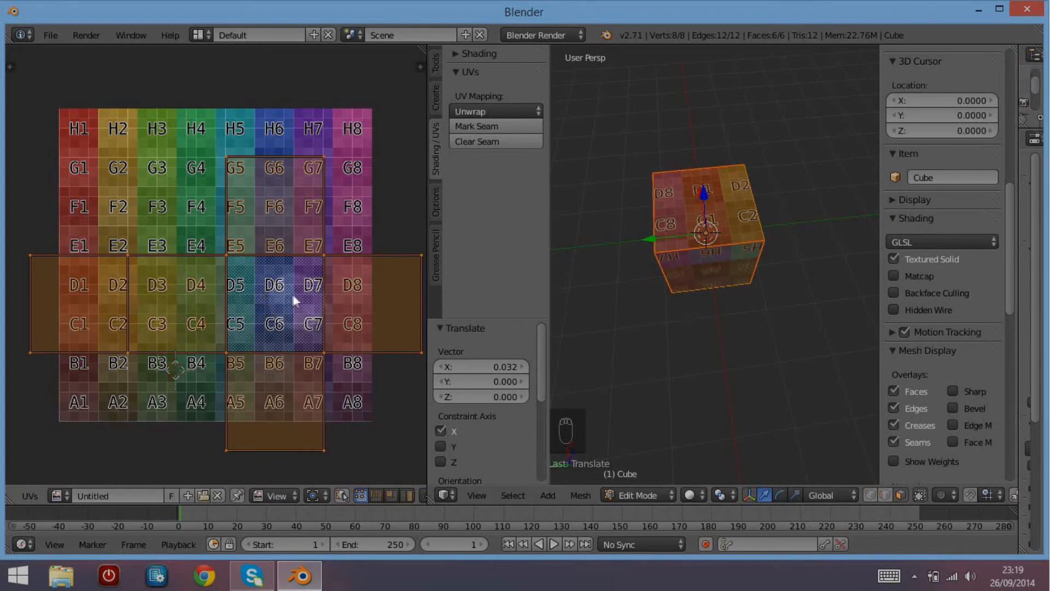
middle_drag(707, 208, 741, 213)
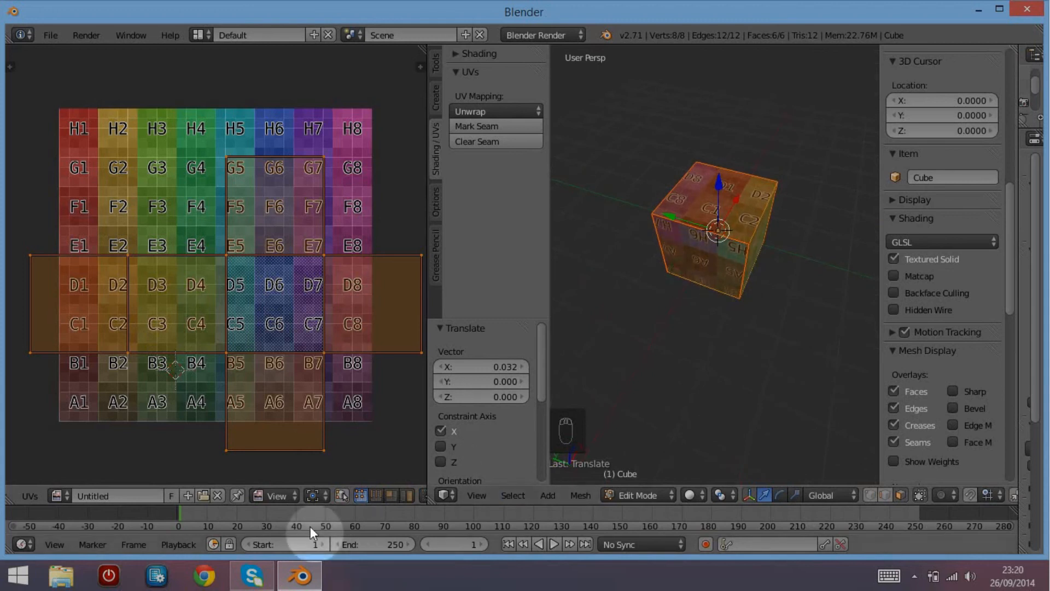
click(394, 494)
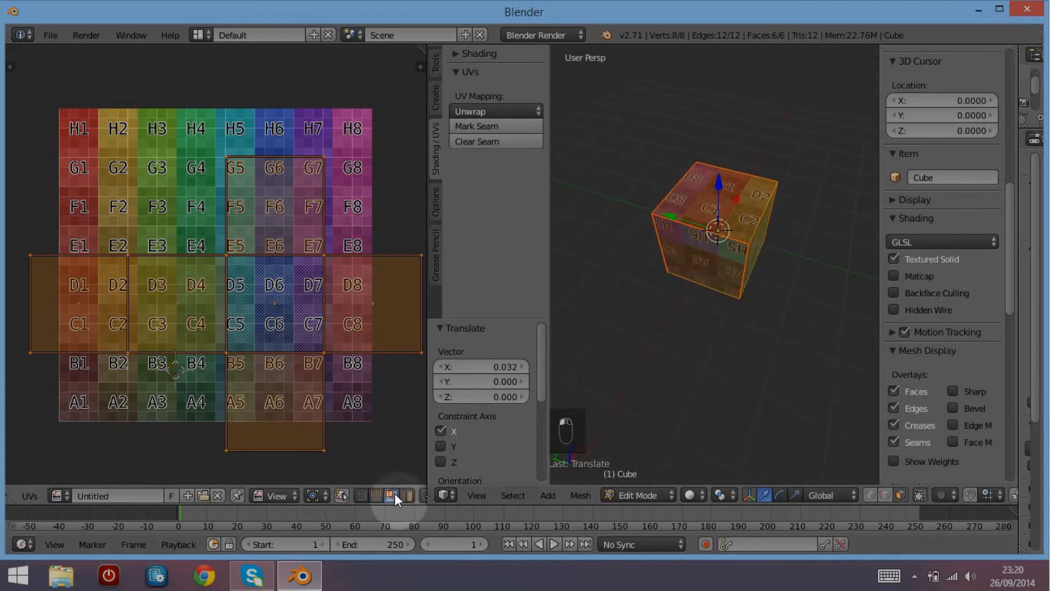
right_click(177, 300)
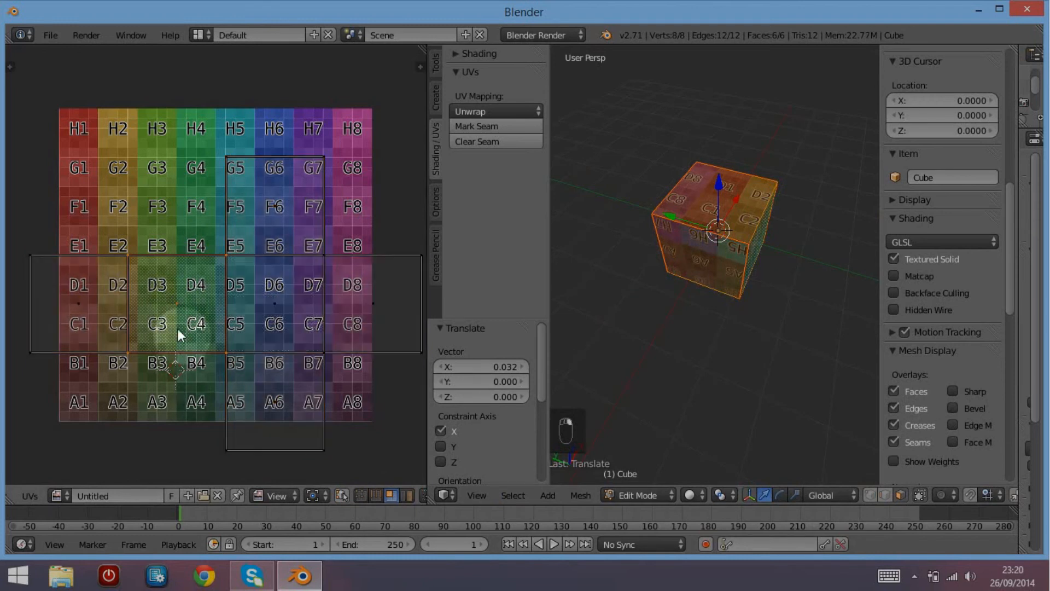
key(s)
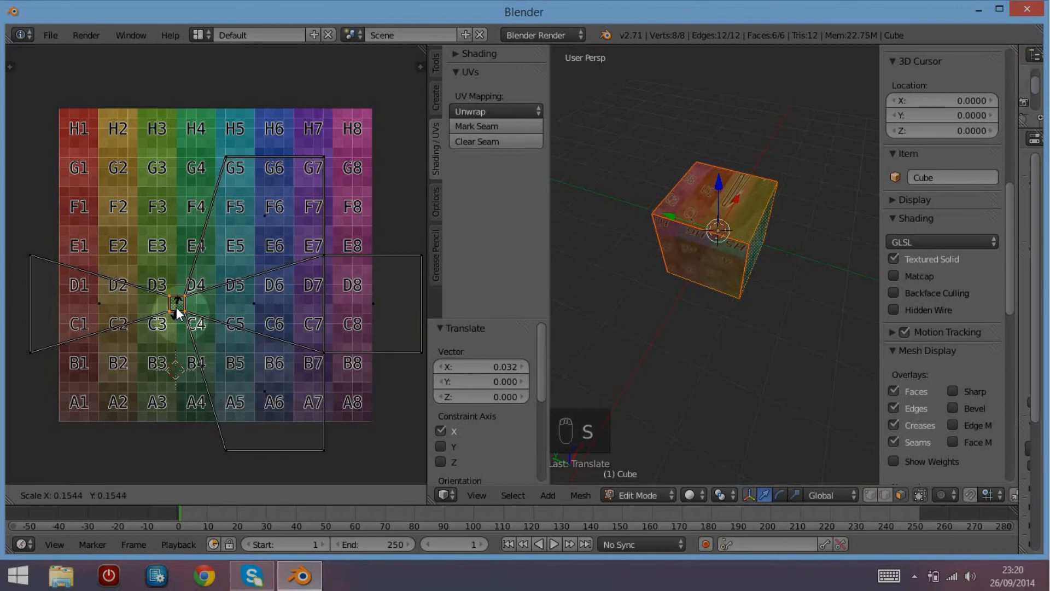
click(176, 307)
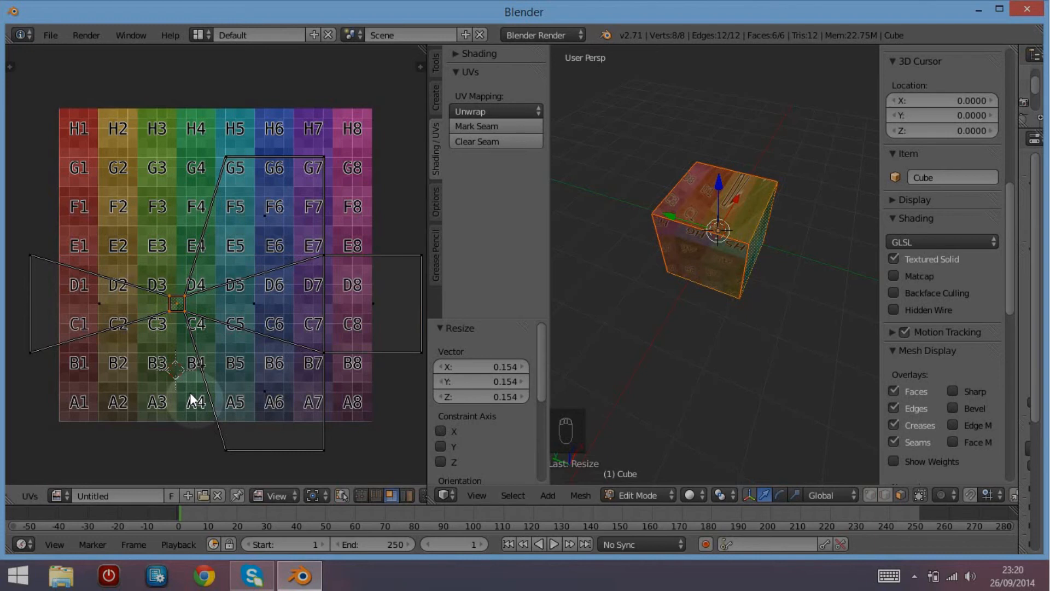
Examine the texture distortion on the cube faces around the shrunken one and reselect the shrunken face in the UV layout.
middle_drag(683, 274, 665, 166)
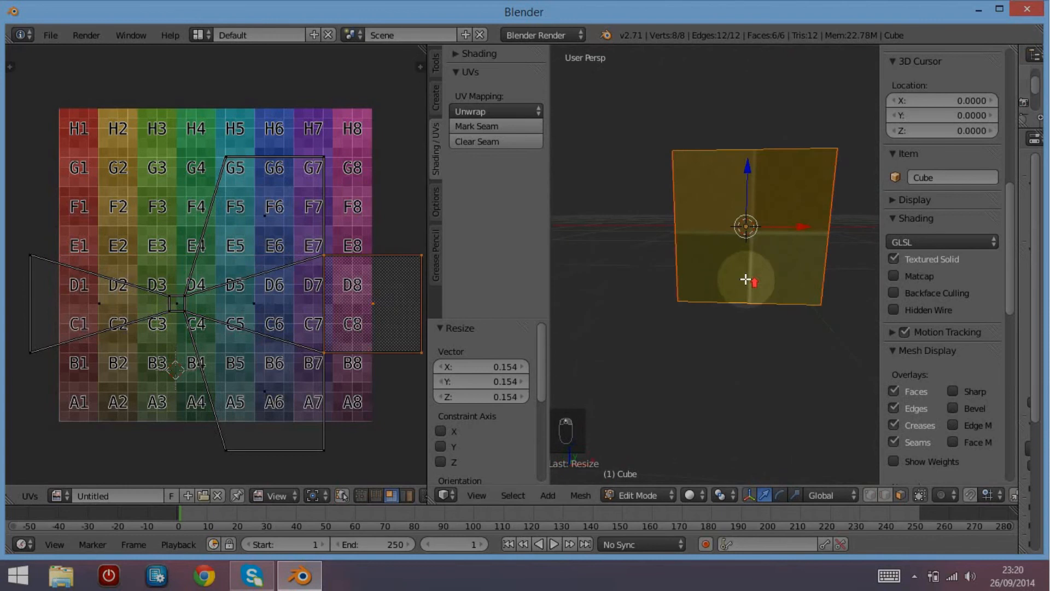
scroll(747, 279, up, 2)
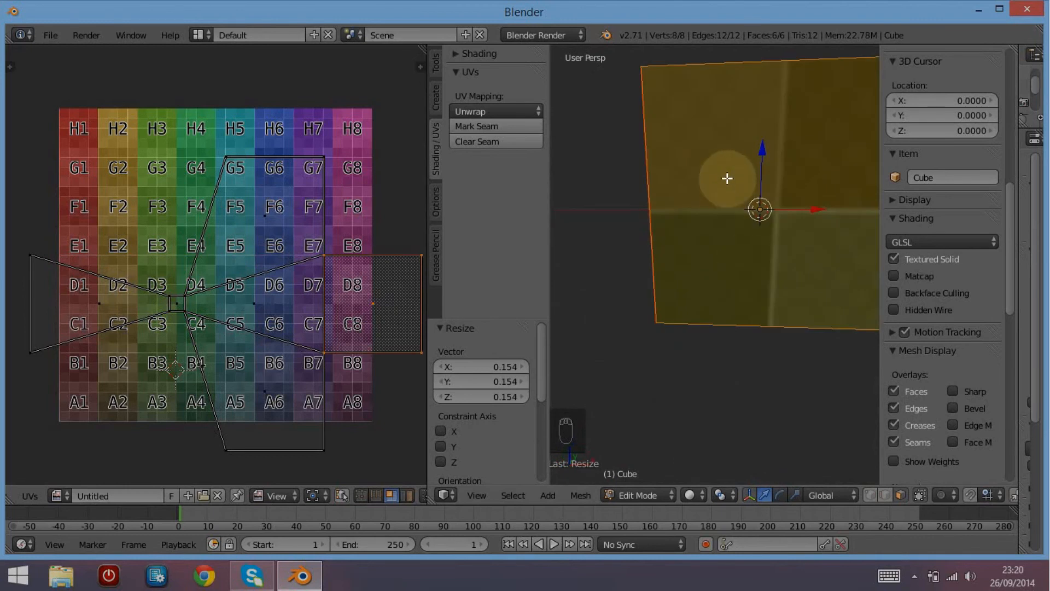
middle_drag(728, 179, 696, 216)
scroll(728, 323, down, 2)
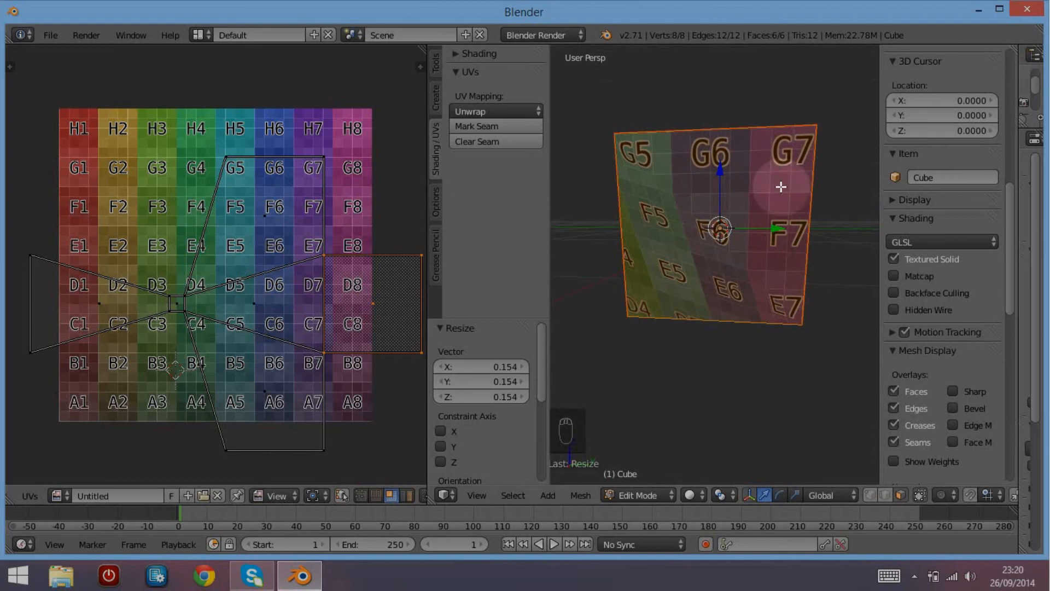
middle_drag(760, 229, 813, 253)
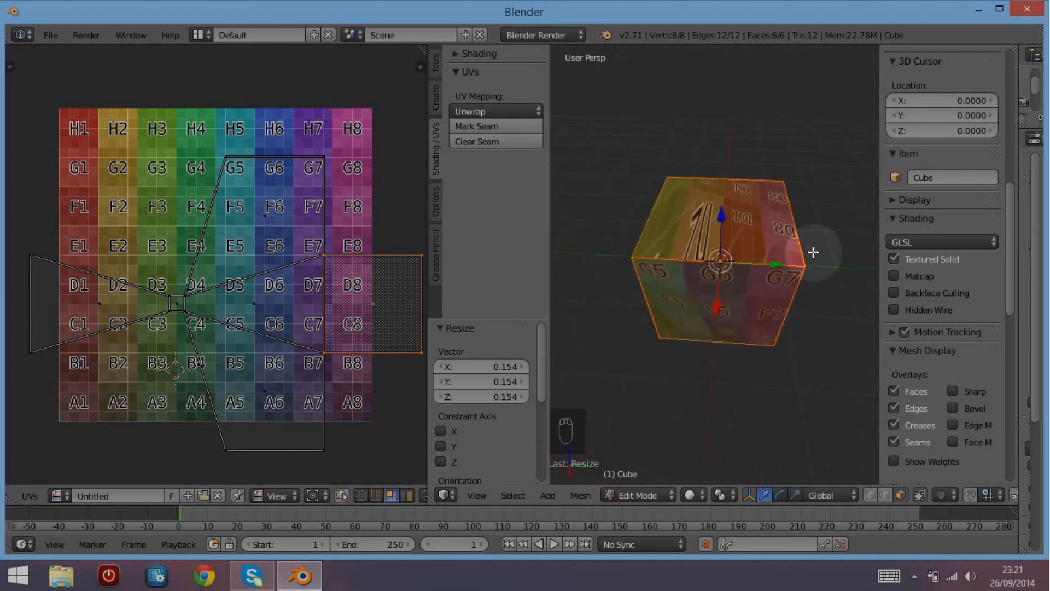
right_click(180, 304)
click(176, 304)
Select only the cube's side face that was shrunk in the UV layout and mark its border edges as seams.
middle_drag(717, 269, 726, 220)
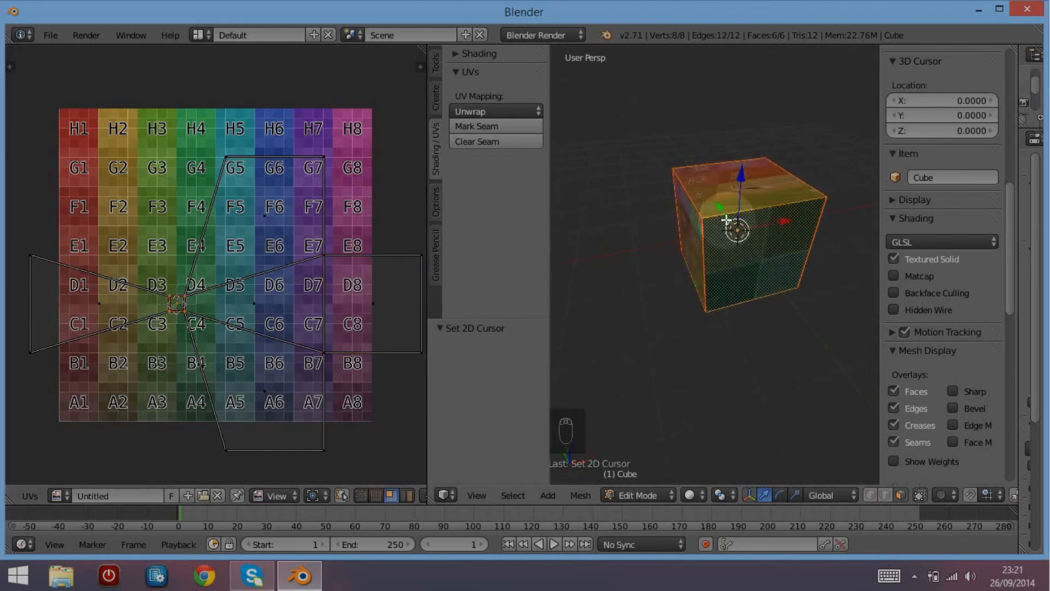
right_click(779, 207)
click(474, 127)
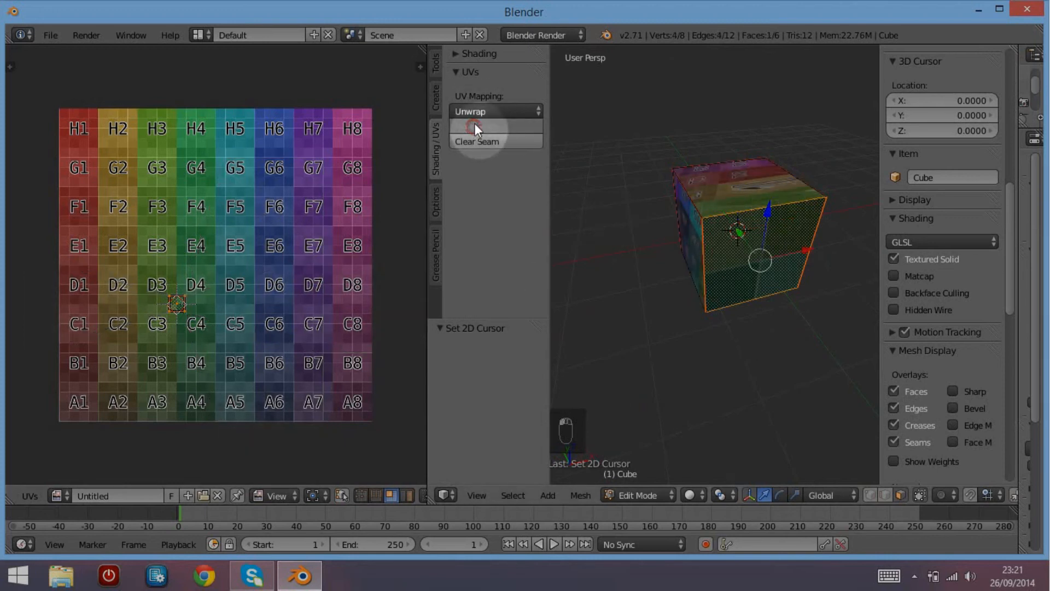
Select the whole cube again and unwrap it with the newly added seams.
key(a)
key(a)
key(a)
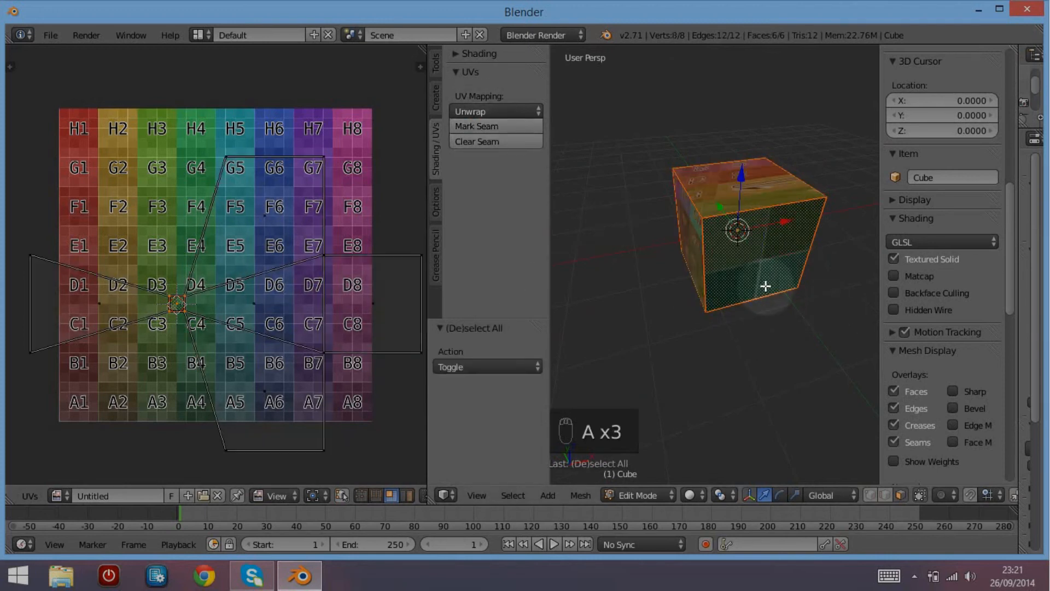
key(u)
click(766, 286)
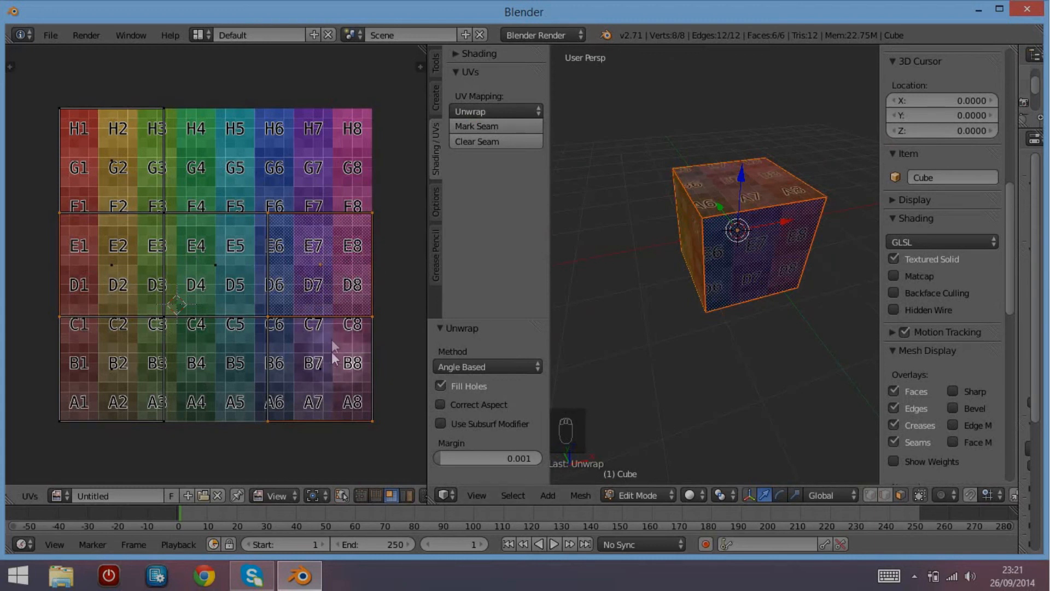
Move the UV face covering A6 to C8 down by 0.010 and inspect the resulting texture on the cube's top.
right_click(330, 369)
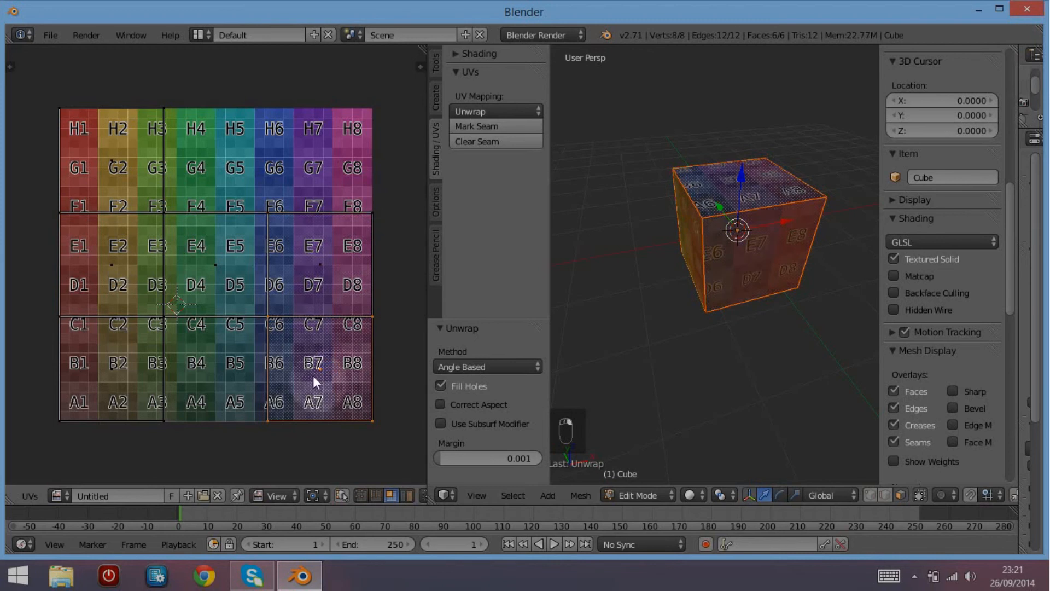
key(g)
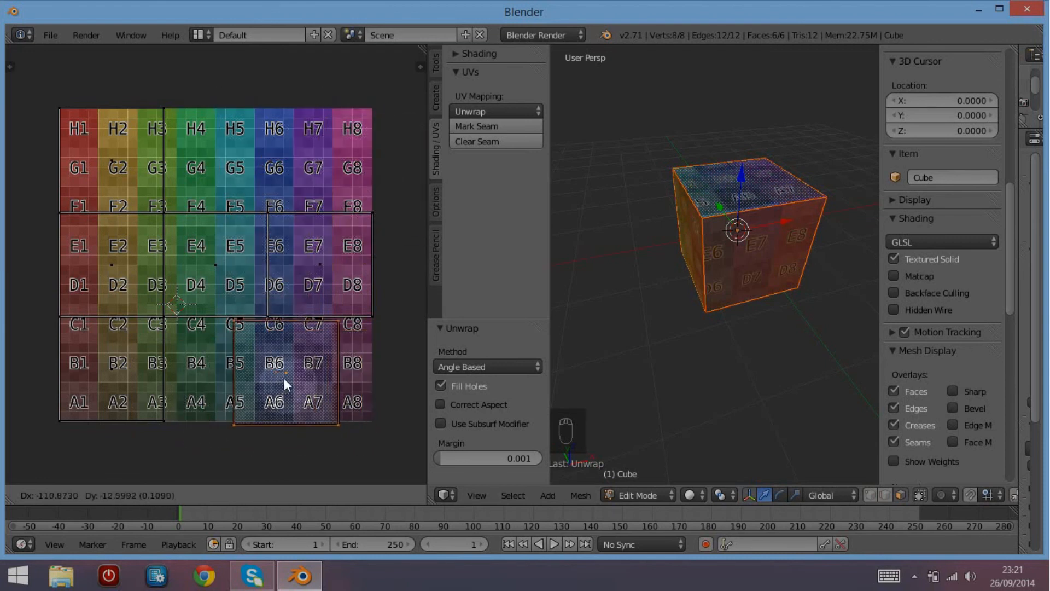
click(313, 379)
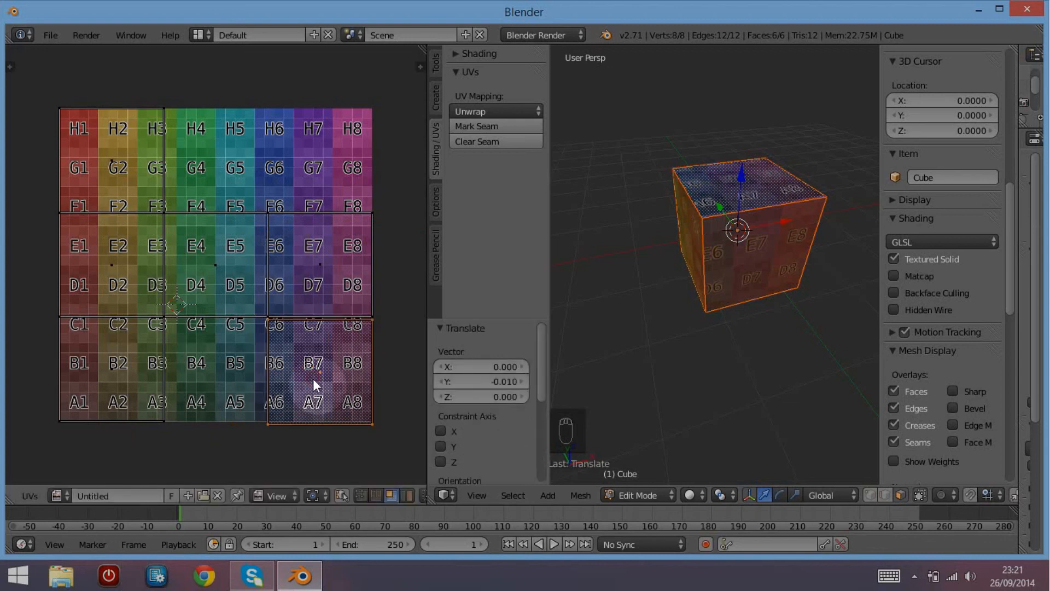
middle_drag(734, 232, 623, 249)
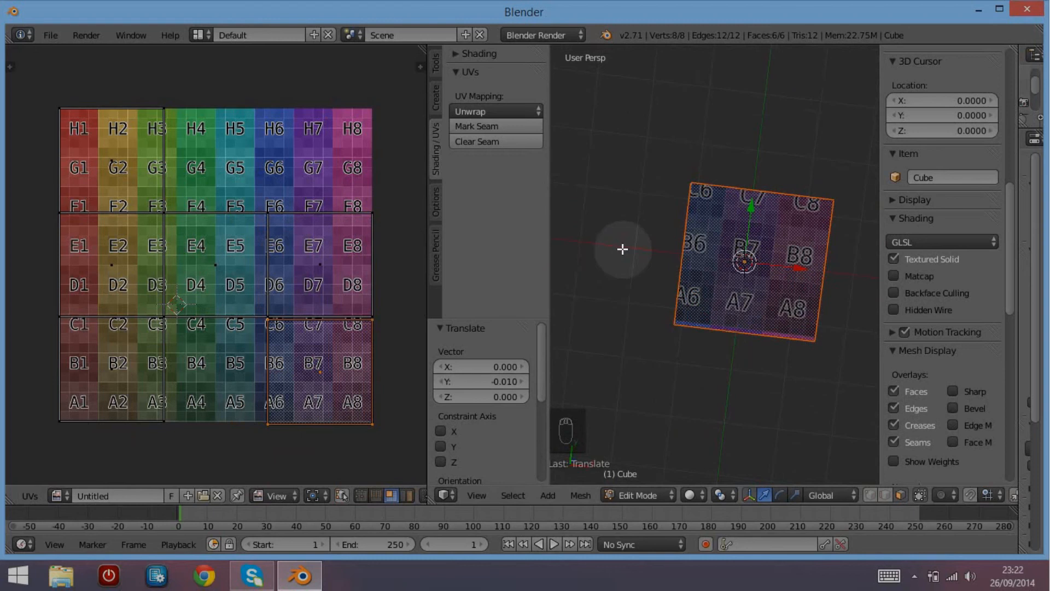
middle_drag(813, 336, 743, 262)
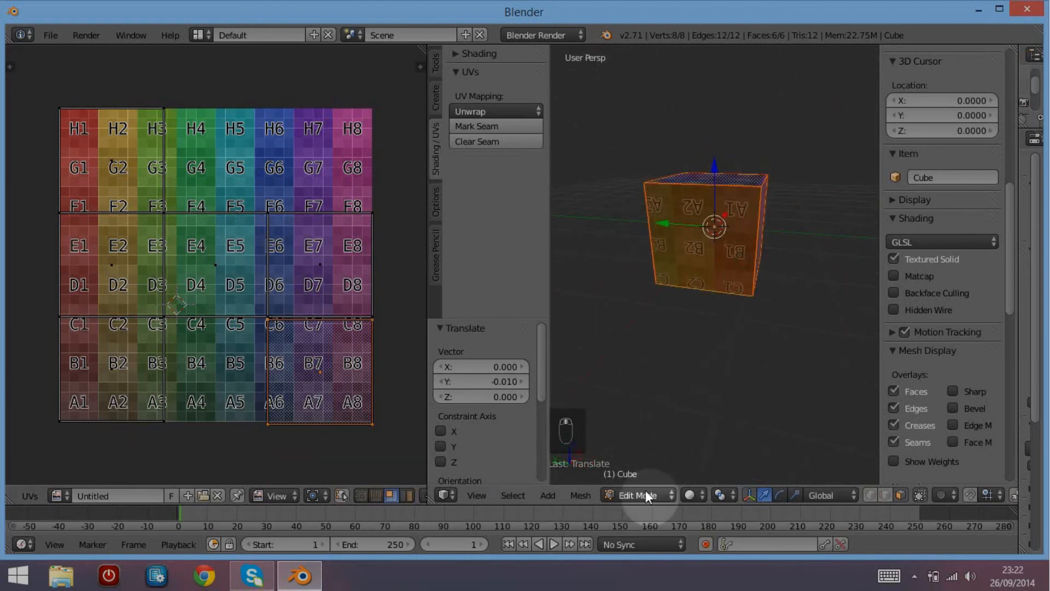
Leave the cube's Edit Mode, show the layer with the brick plane and display the brick wall image in the UV editor.
key(Tab)
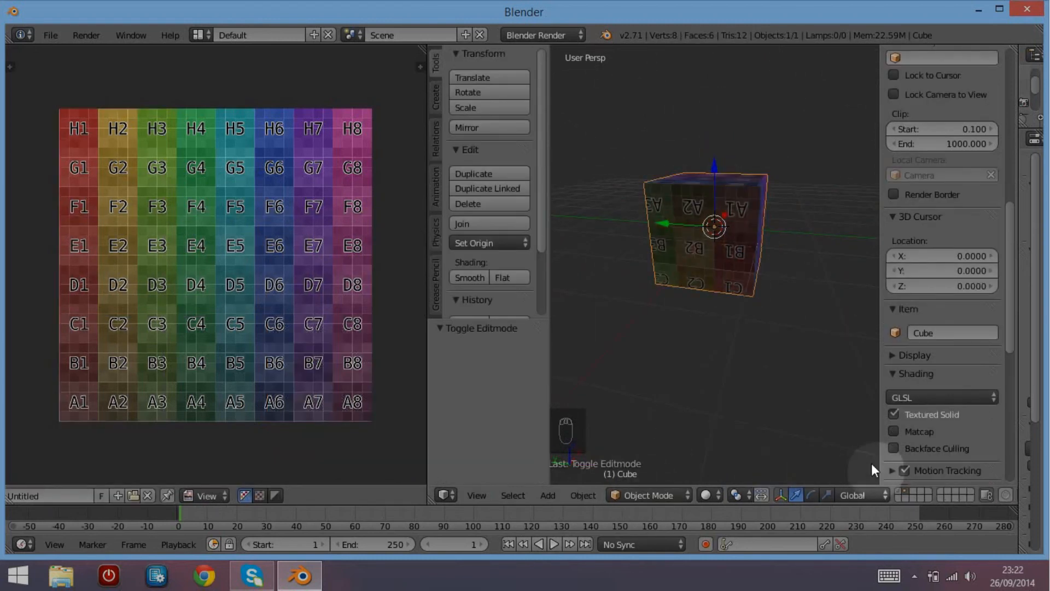
click(898, 491)
click(52, 495)
click(71, 332)
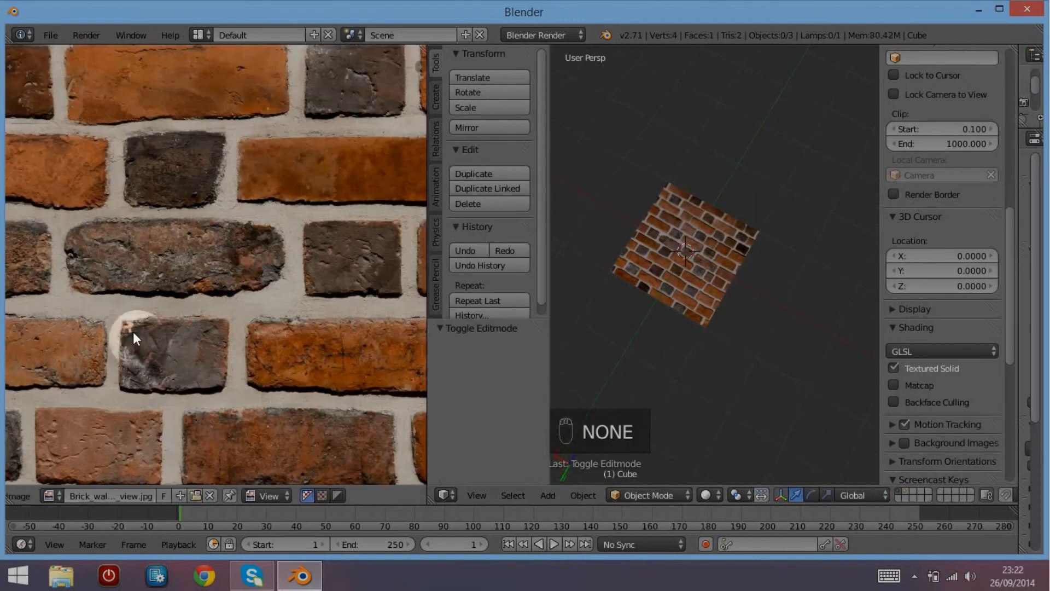
Select the brick plane and enter Edit Mode, with its UV layout and the brick image in view.
right_click(702, 228)
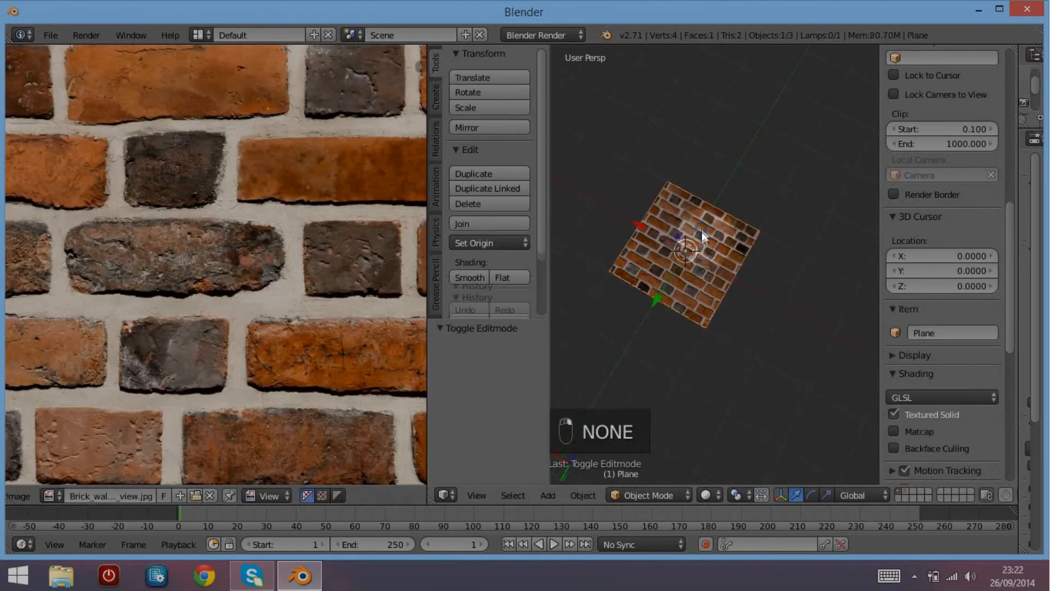
click(652, 493)
click(651, 461)
middle_drag(659, 436, 720, 451)
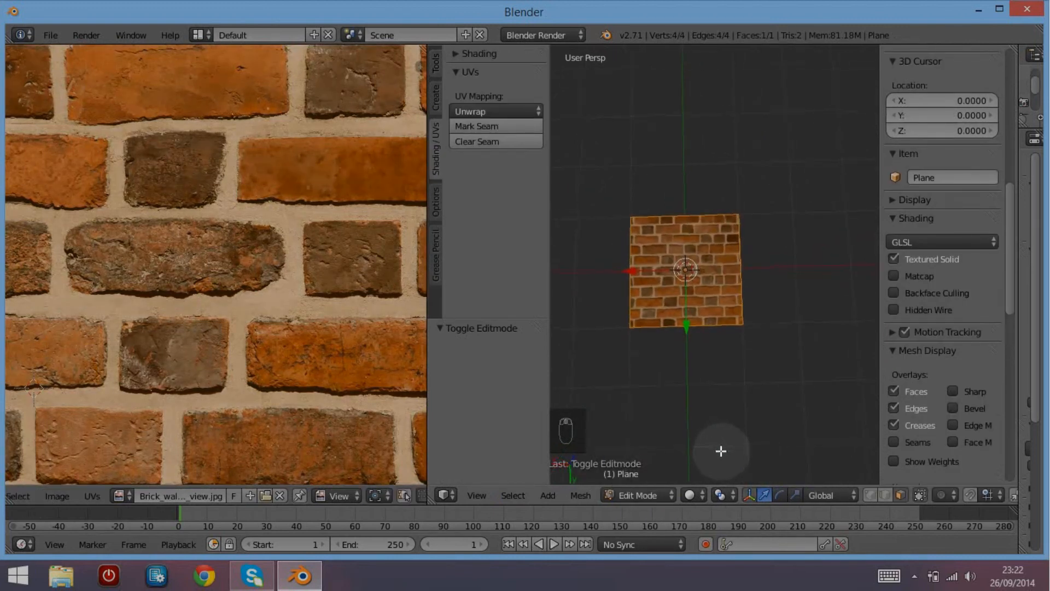
scroll(724, 442, up, 1)
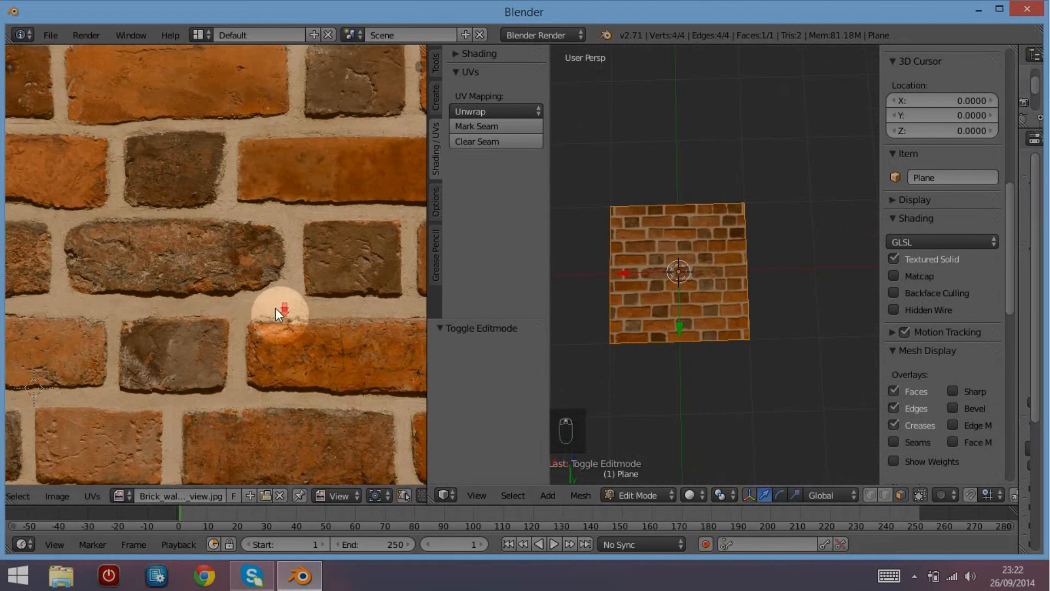
scroll(274, 308, down, 6)
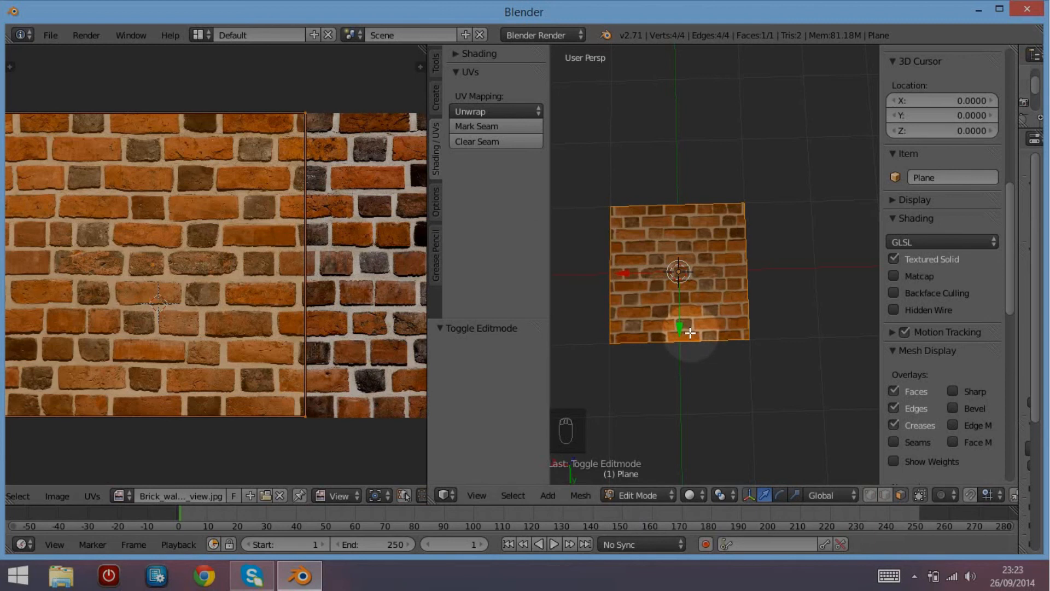
Try a single centred loop cut on the brick plane and toggle the selection of the whole mesh.
key(ctrl+r)
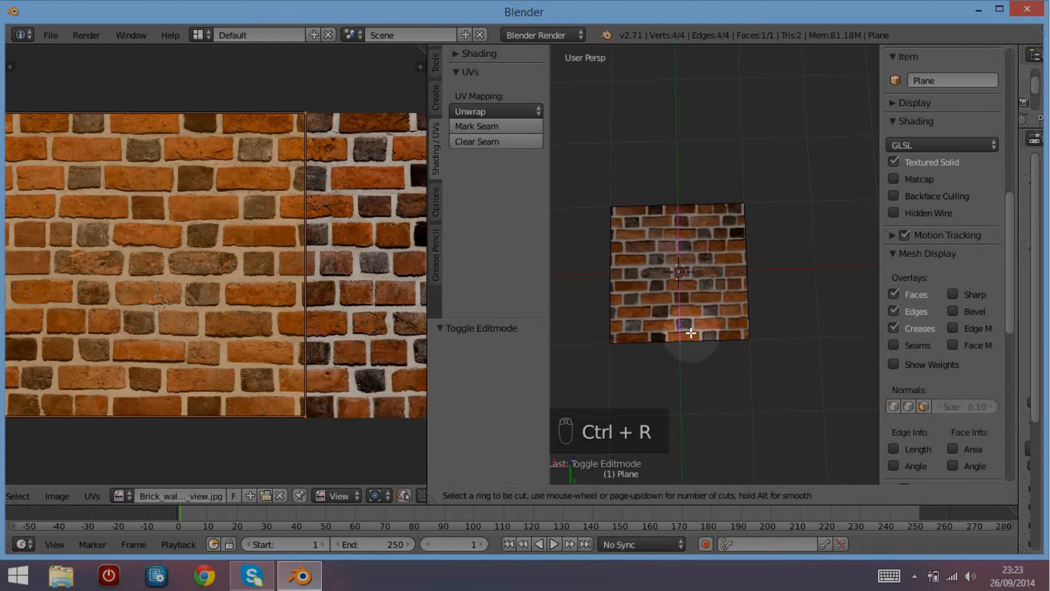
click(692, 333)
click(691, 332)
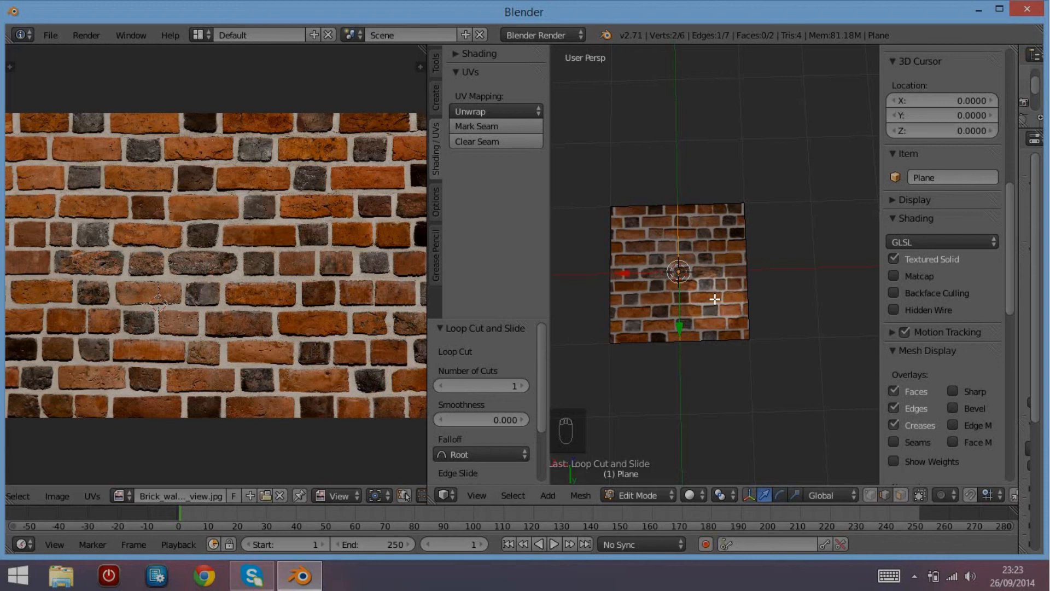
key(a)
key(a)
key(a)
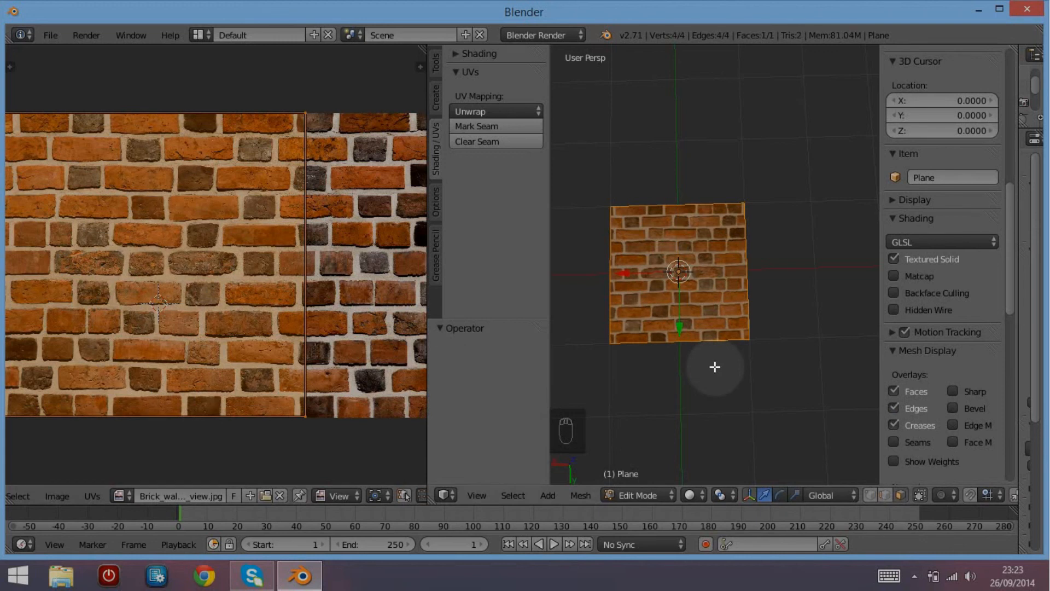
Add a single loop cut to the plane and slide it close to the plane's positive X edge.
key(ctrl+r)
click(690, 346)
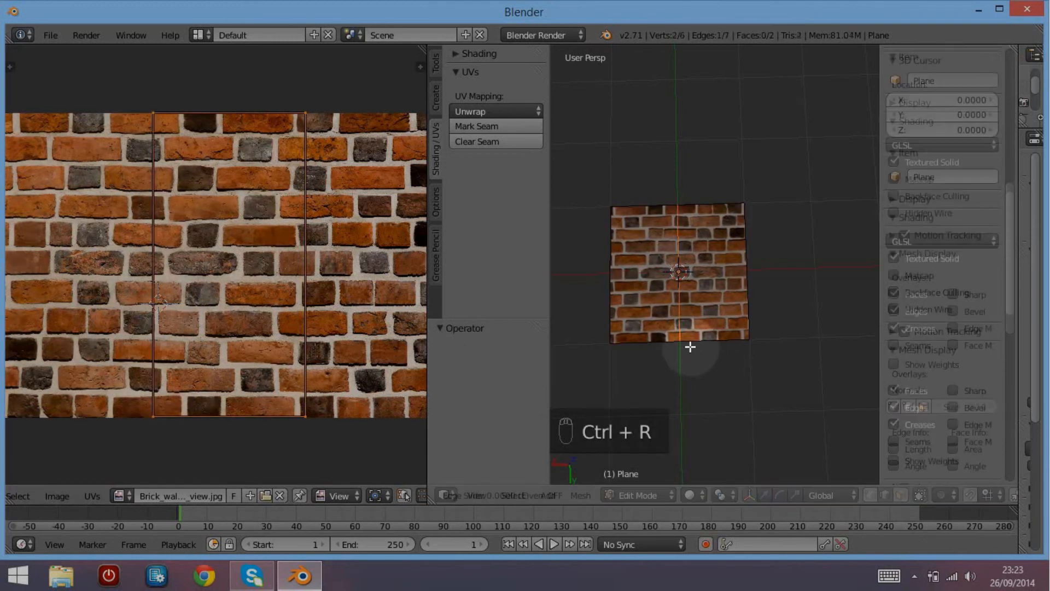
click(637, 348)
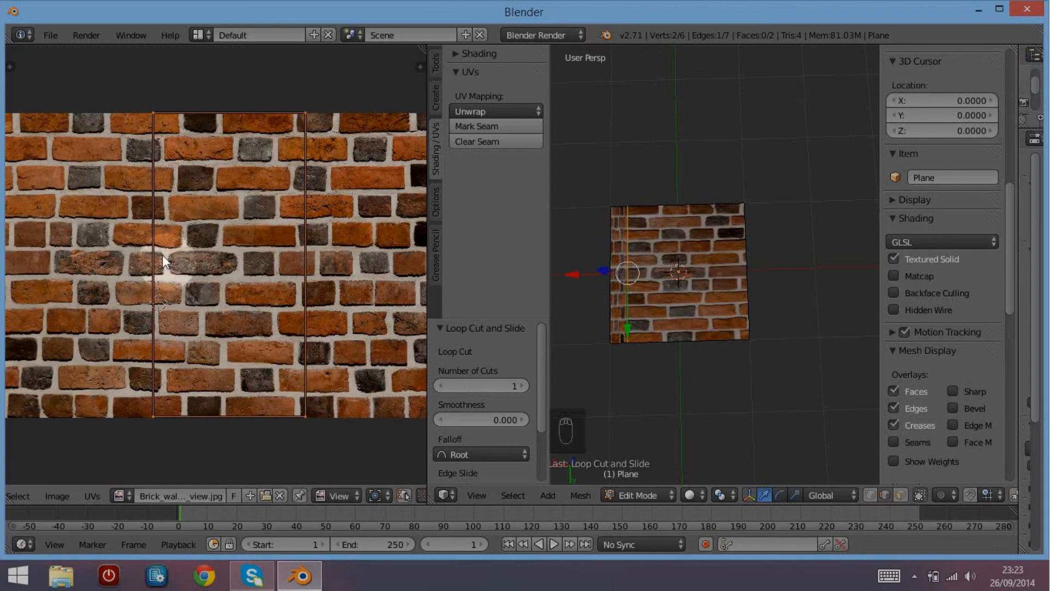
Select the whole plane and compare the slid edge's position with its position in the UV layout.
scroll(670, 296, up, 3)
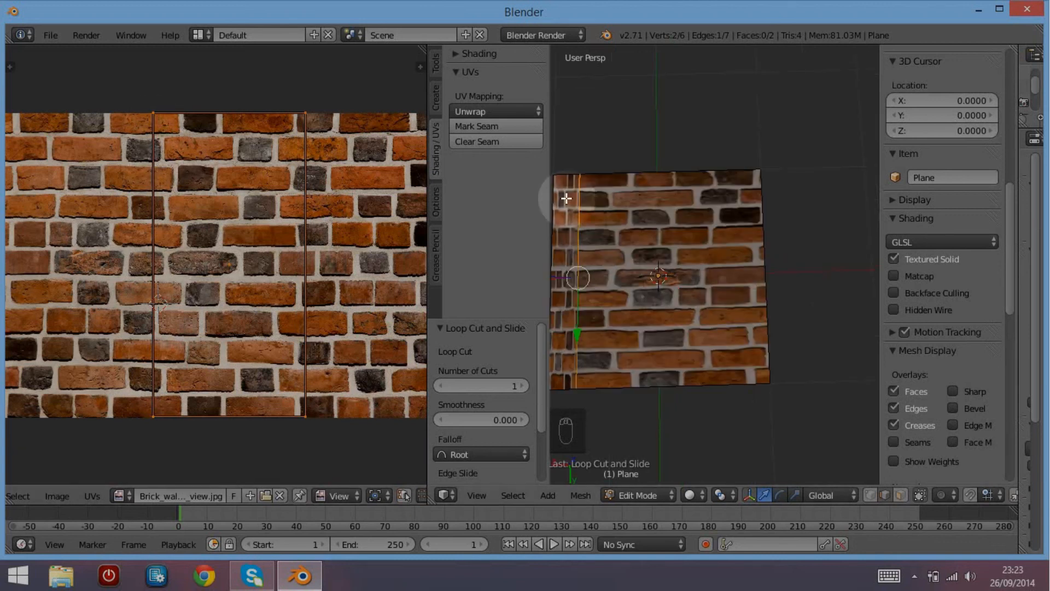
key(a)
key(a)
key(a)
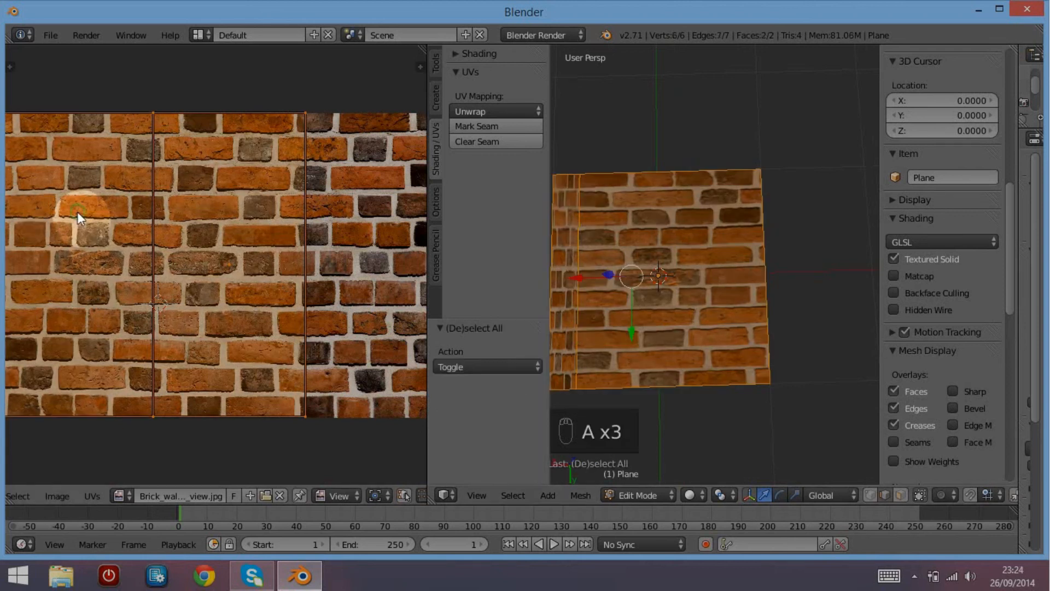
middle_drag(77, 212, 162, 204)
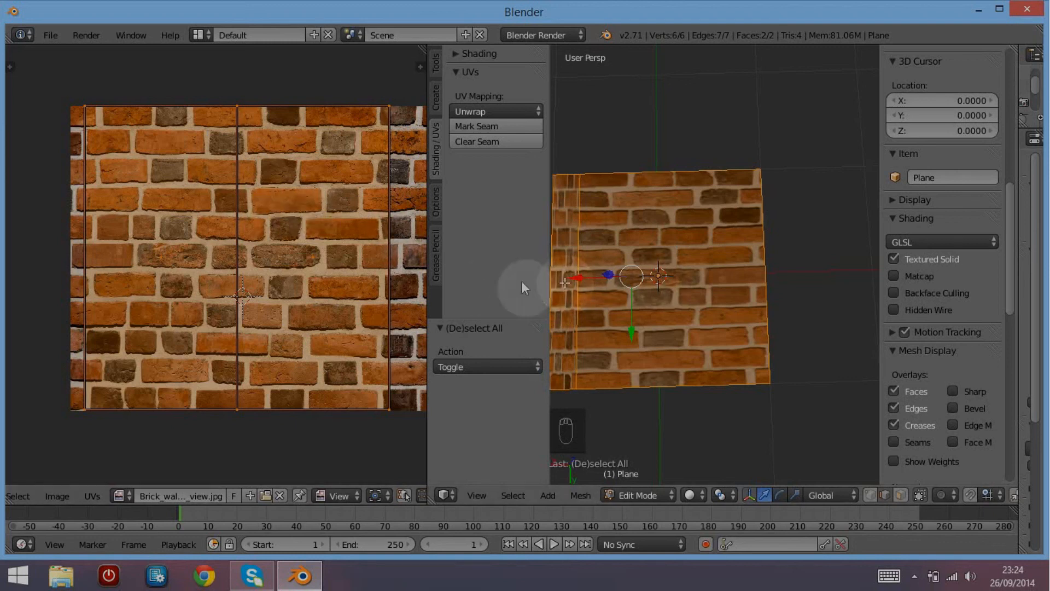
Undo the selection changes and the slid loop cut on the plane.
key(ctrl+z)
key(ctrl+z)
key(ctrl+z)
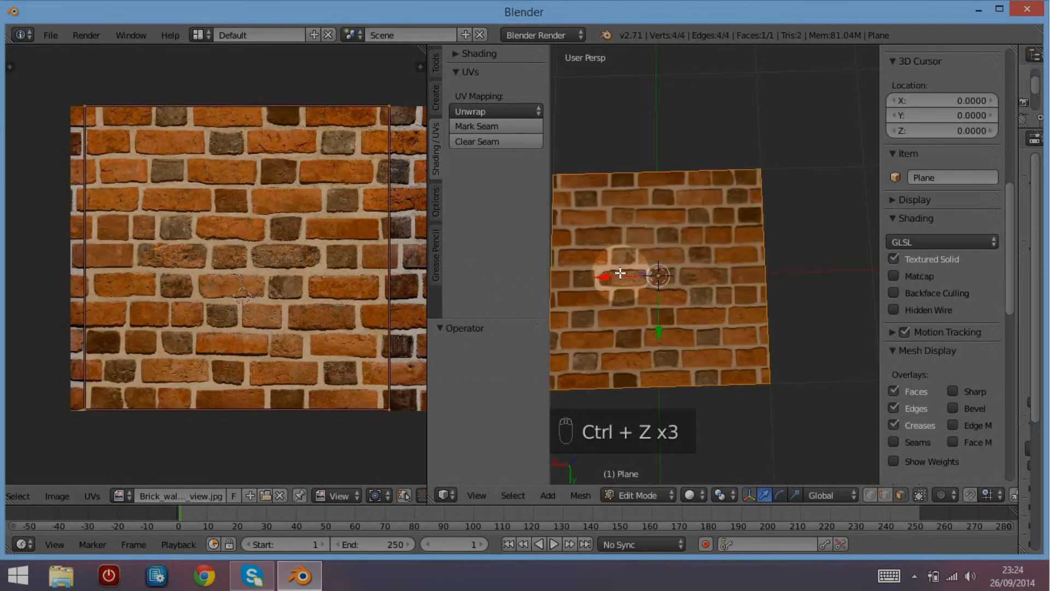
Cut one edge loop through the plane again and slide it towards the positive X edge with a factor of -0.723.
click(624, 266)
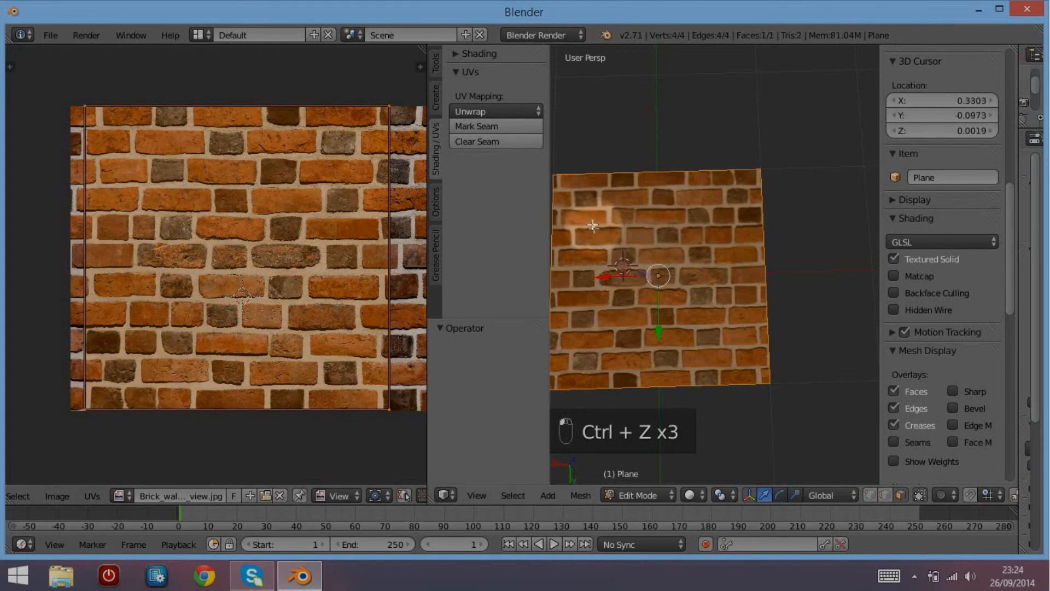
key(ctrl+r)
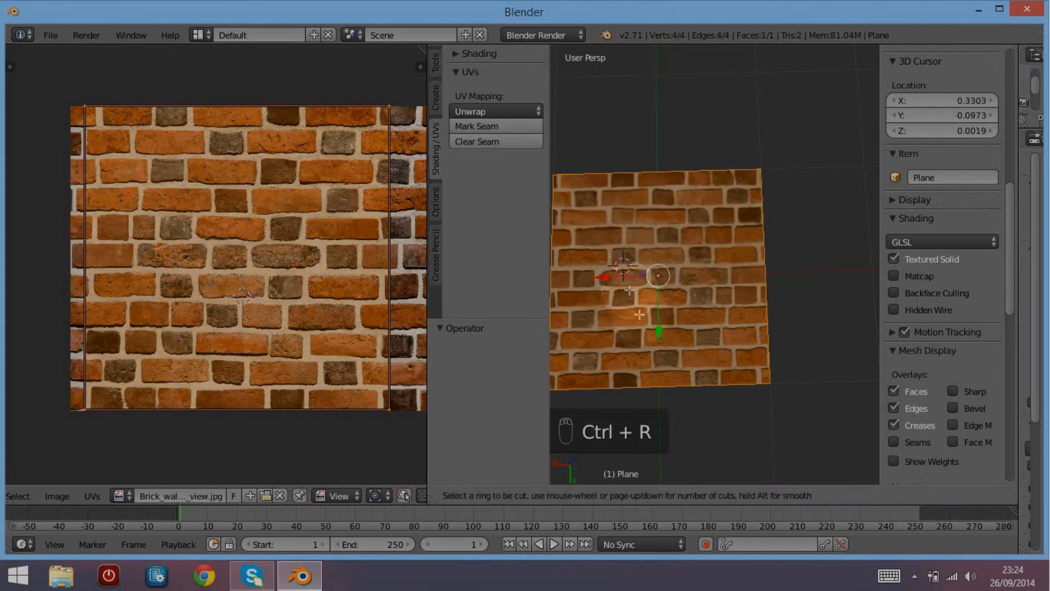
click(654, 383)
right_click(653, 384)
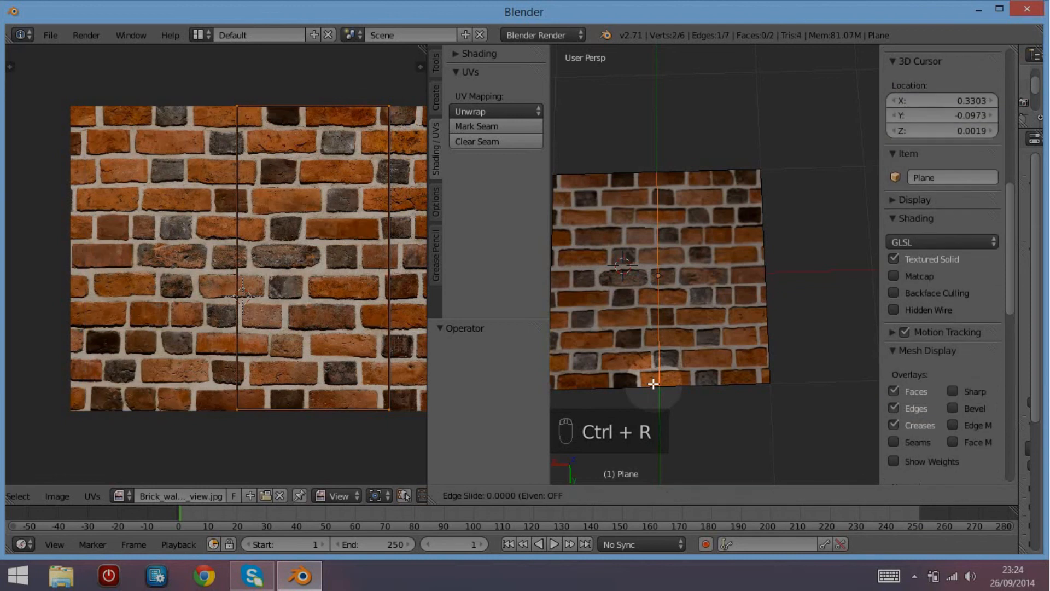
click(577, 388)
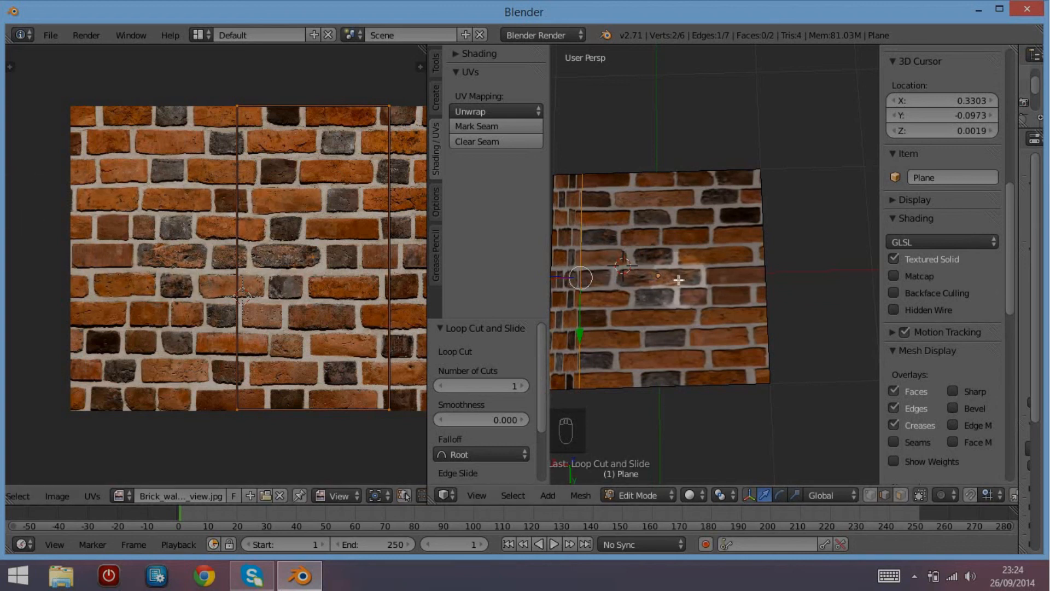
Enable Correct UVs in the Loop Cut and Slide options.
scroll(666, 270, down, 1)
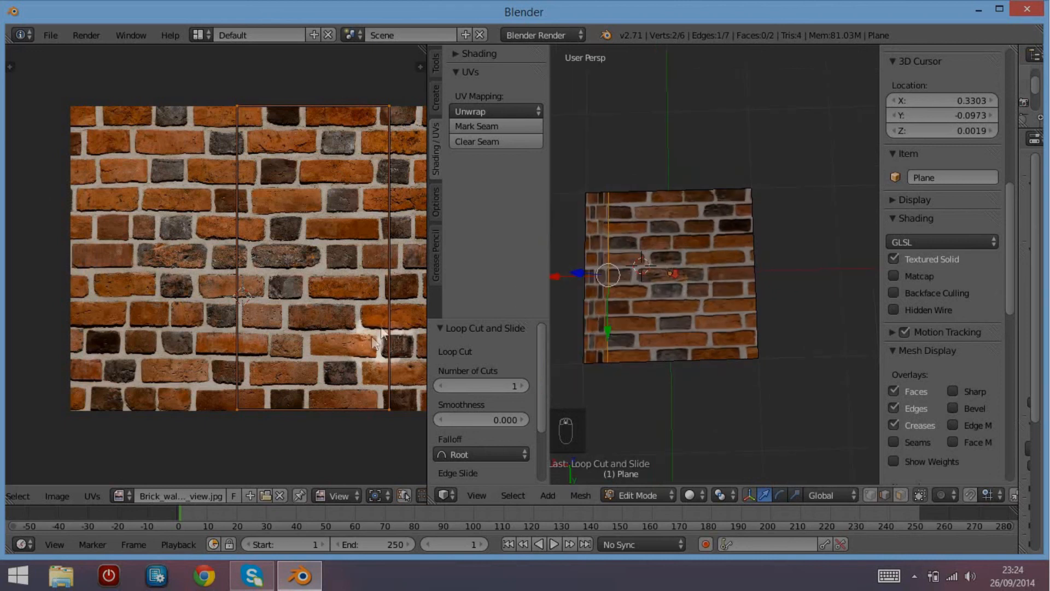
scroll(465, 329, down, 2)
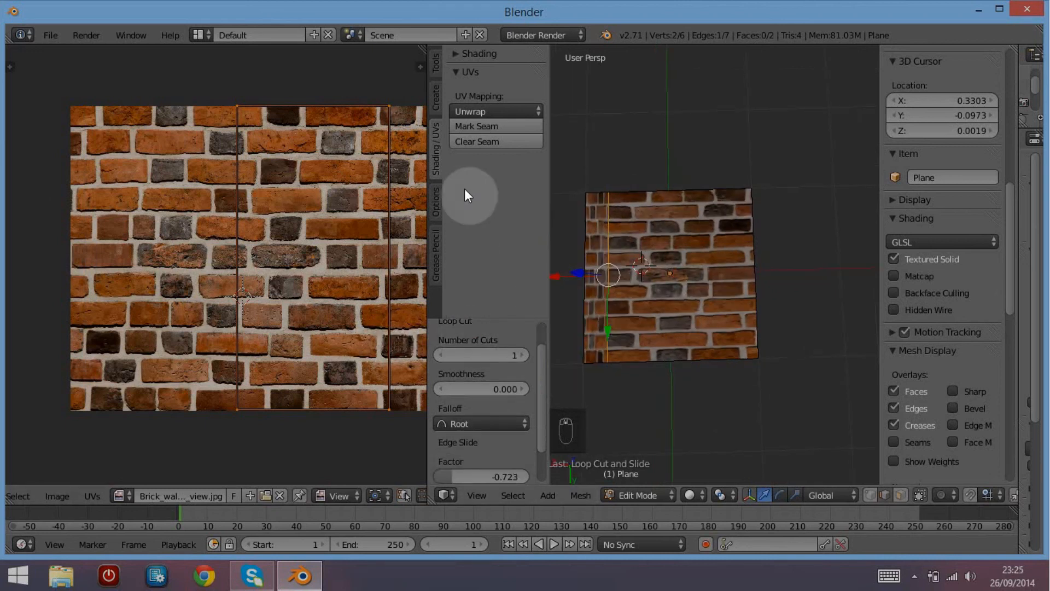
scroll(461, 346, up, 2)
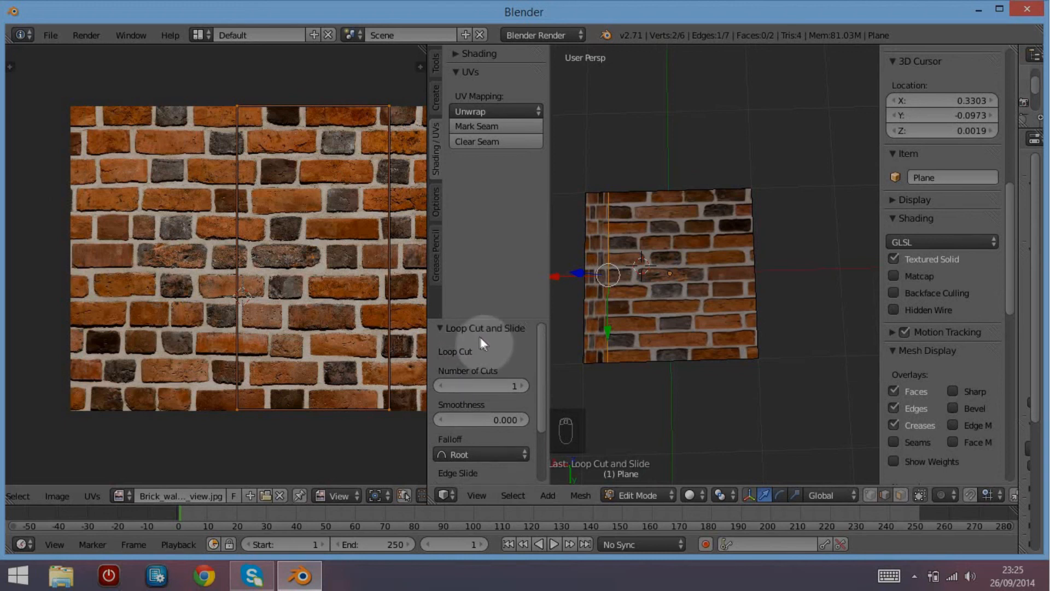
scroll(481, 337, down, 2)
scroll(481, 337, down, 1)
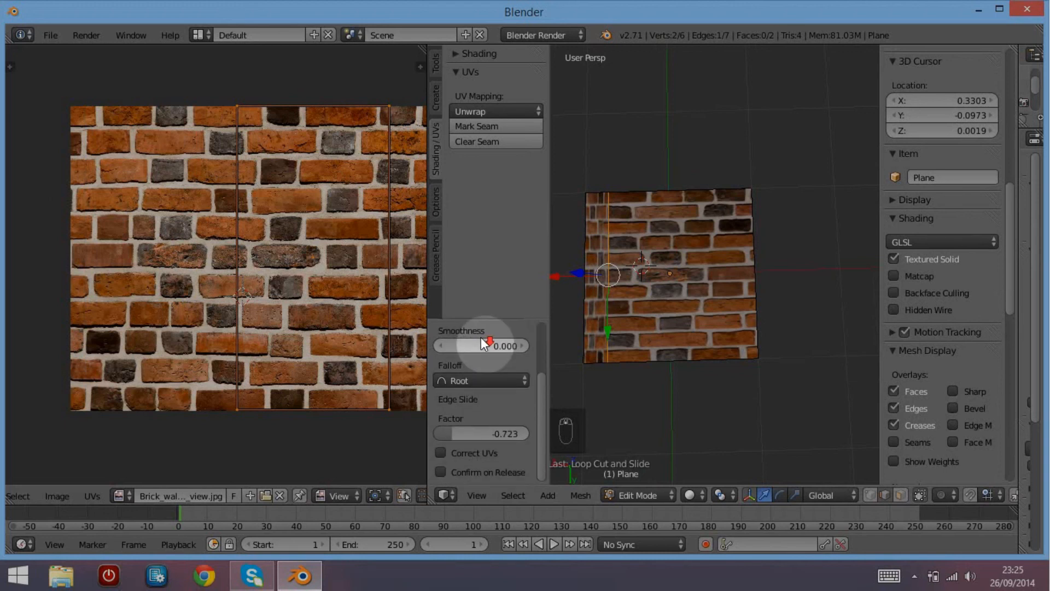
click(441, 452)
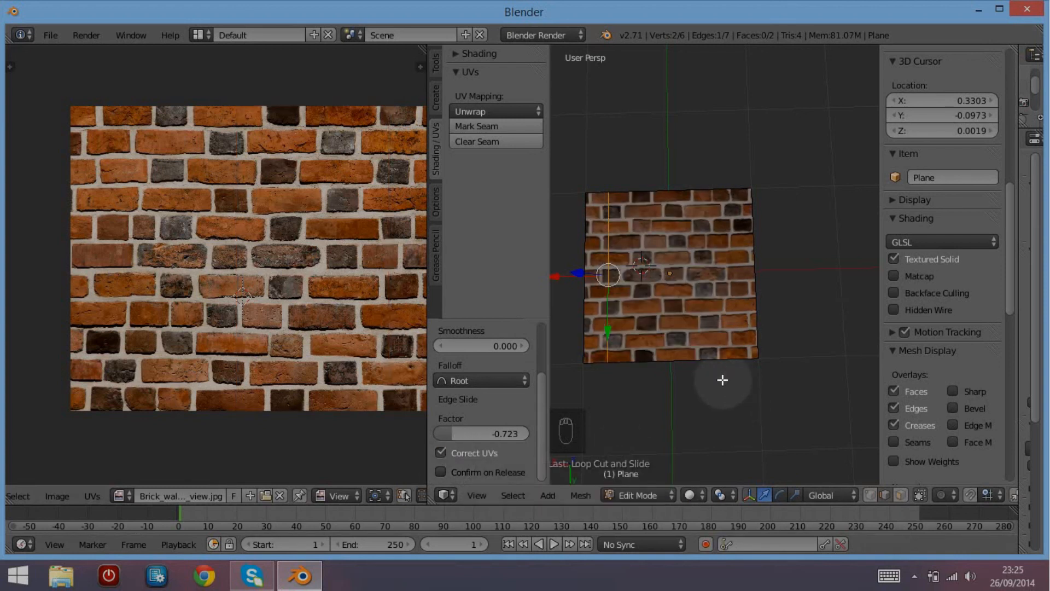
Select the whole plane and examine how the cut edge lines up between the UV layout and the brick texture, including from above.
key(a)
key(a)
key(a)
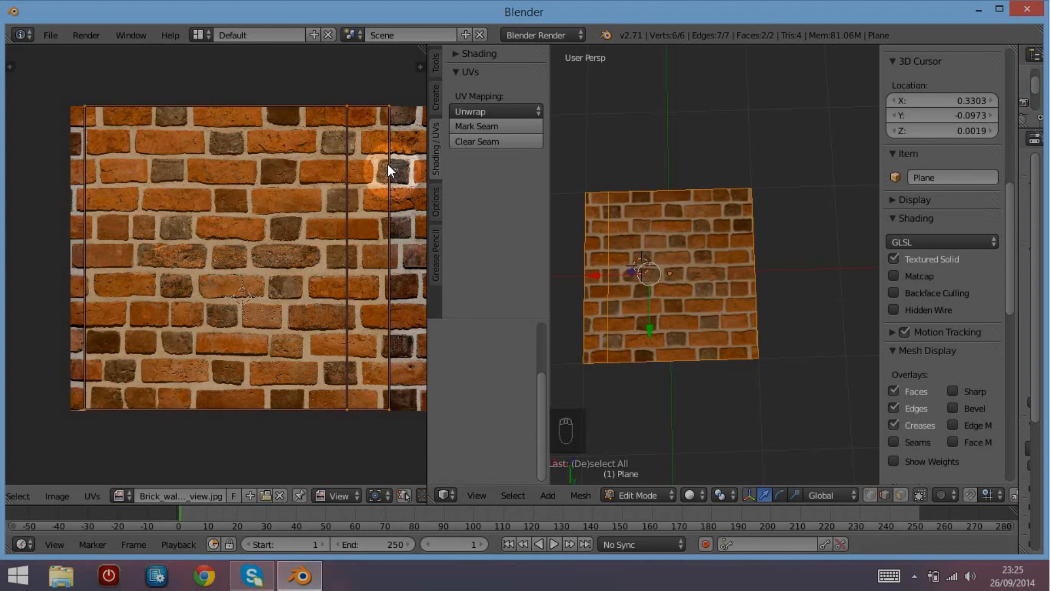
middle_drag(629, 422, 745, 93)
key(KP_7)
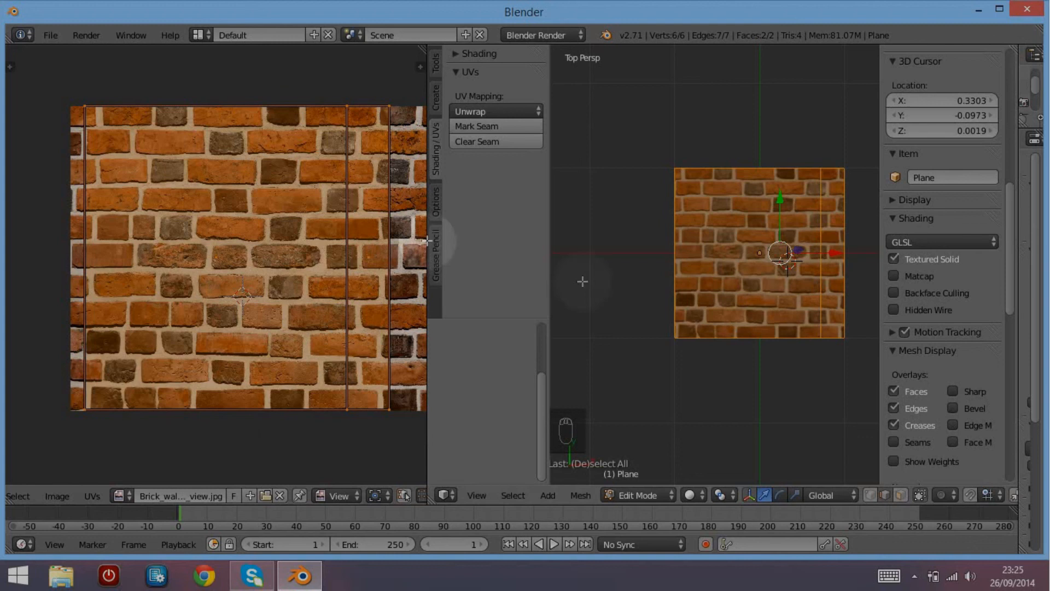
scroll(287, 209, down, 2)
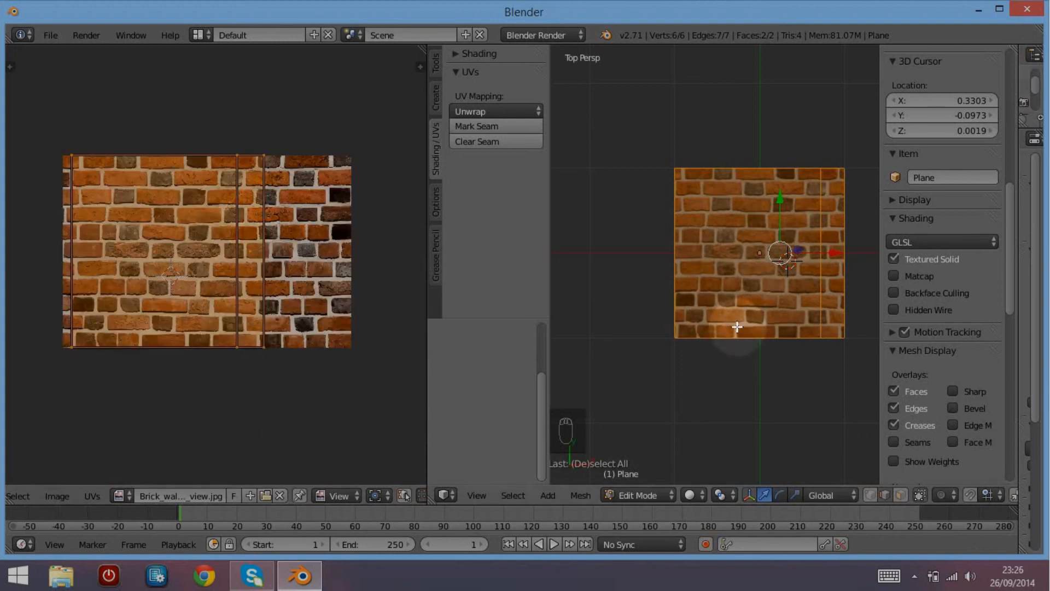
middle_drag(677, 321, 780, 313)
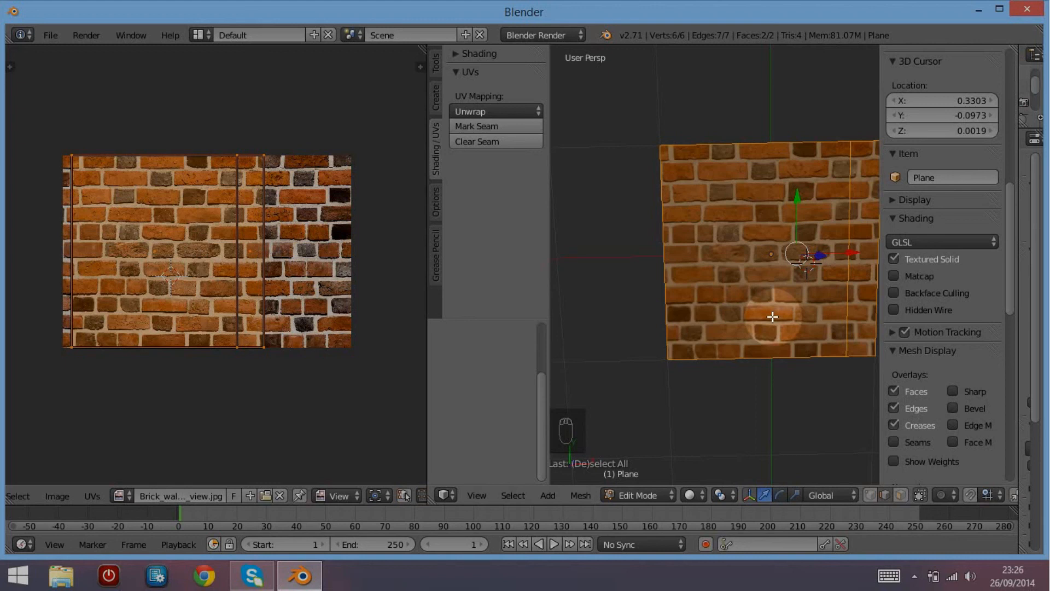
scroll(768, 313, down, 3)
middle_drag(767, 312, 738, 313)
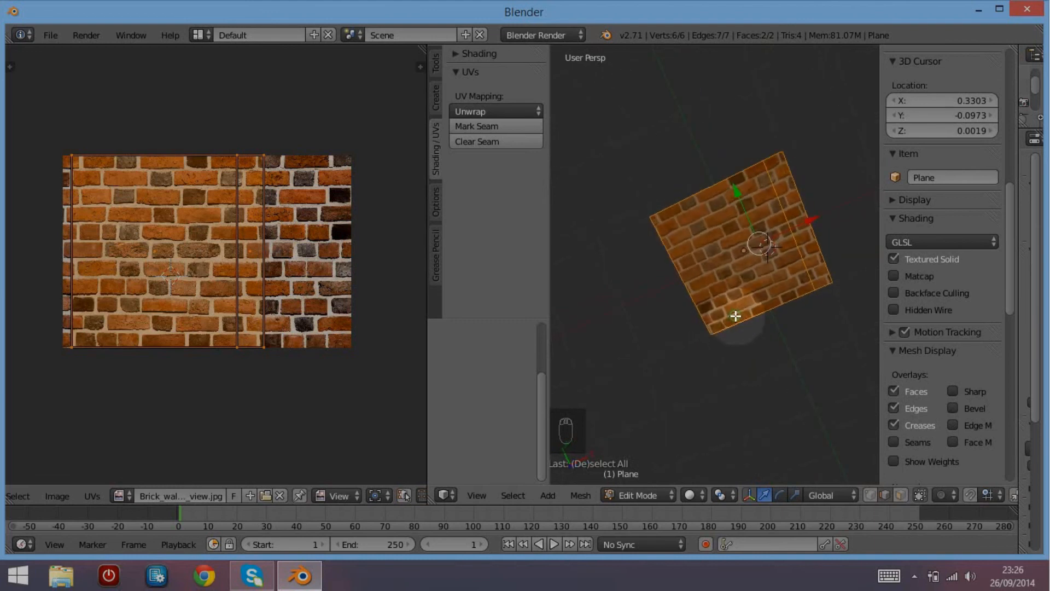